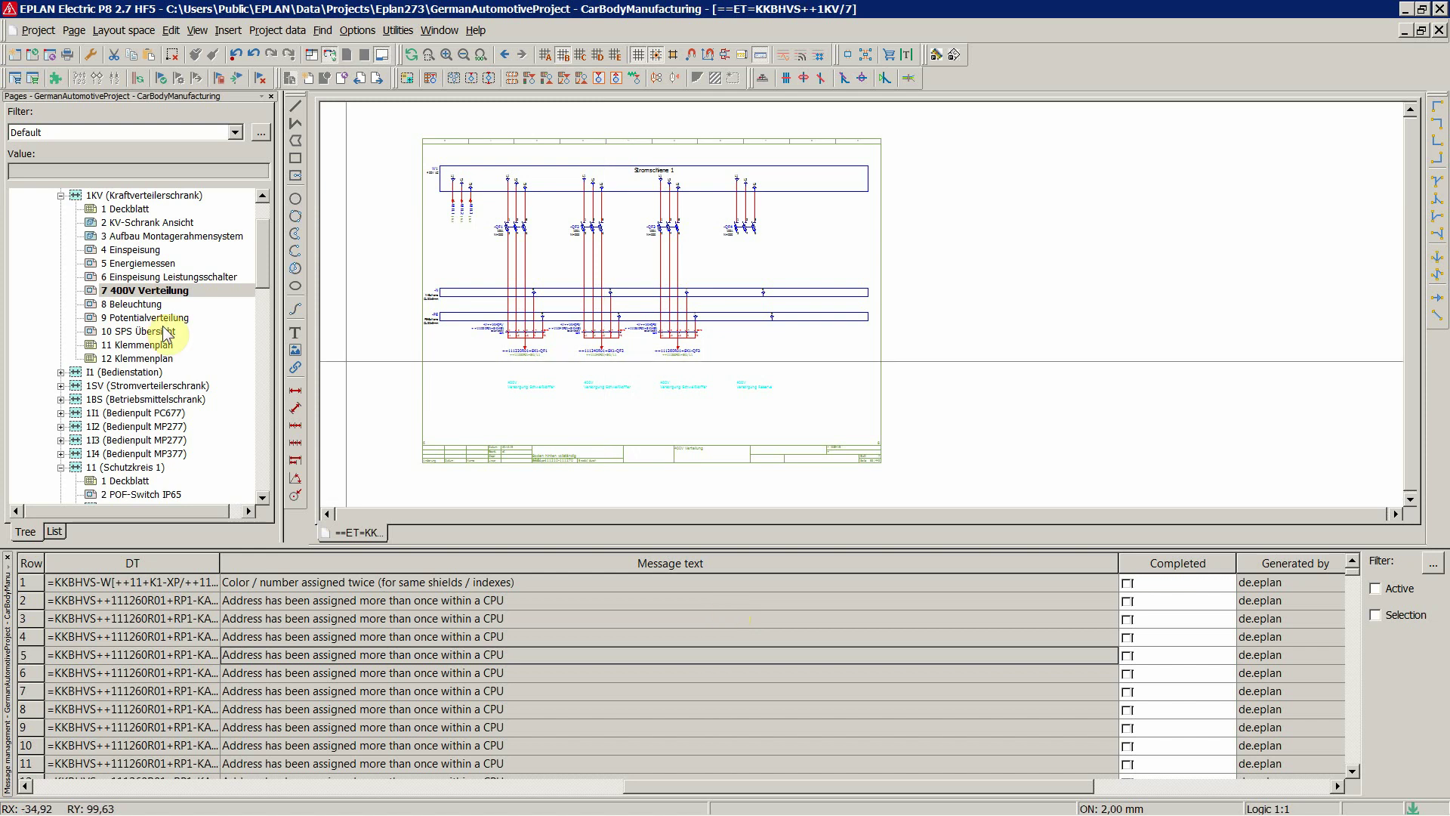
Step: Collapse 1KV, 11 and 111220R01 to reach the 111260R01 pages, then switch to the course page
{"action": "scroll", "coordinate": [260, 224], "scroll_direction": "up", "scroll_amount": 3}
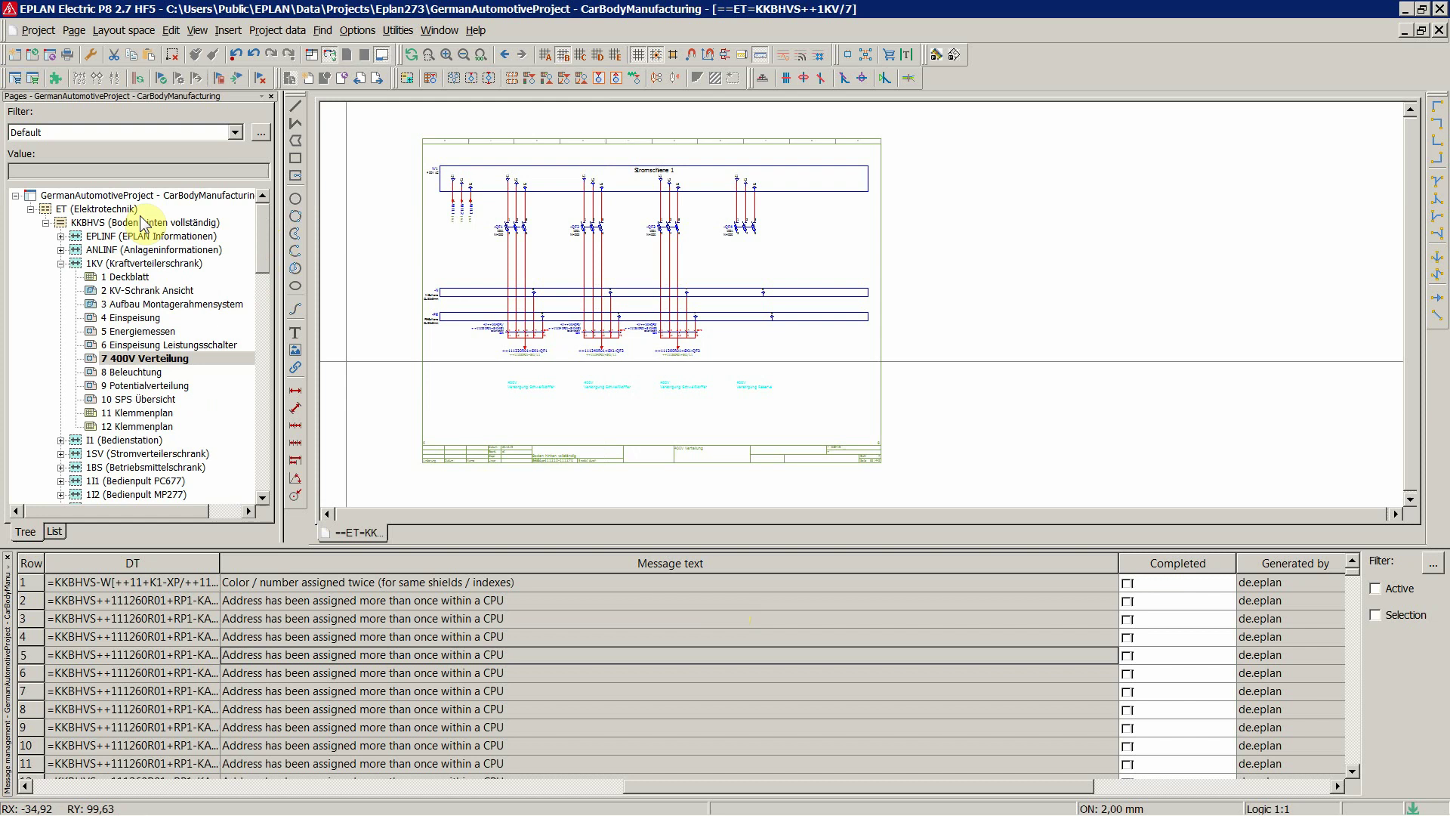
{"action": "double_click", "coordinate": [113, 263]}
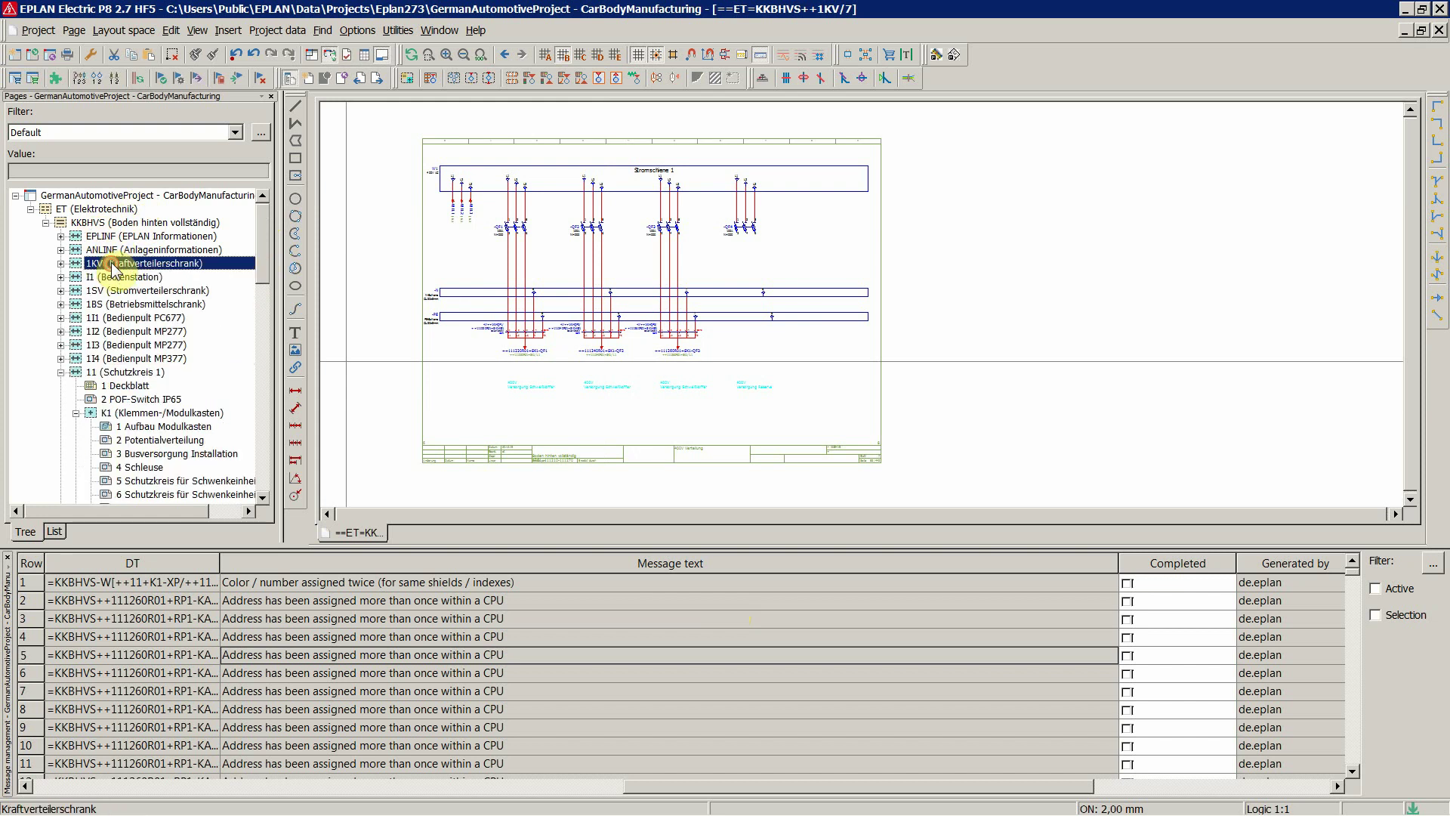
{"action": "double_click", "coordinate": [125, 373]}
{"action": "double_click", "coordinate": [132, 453]}
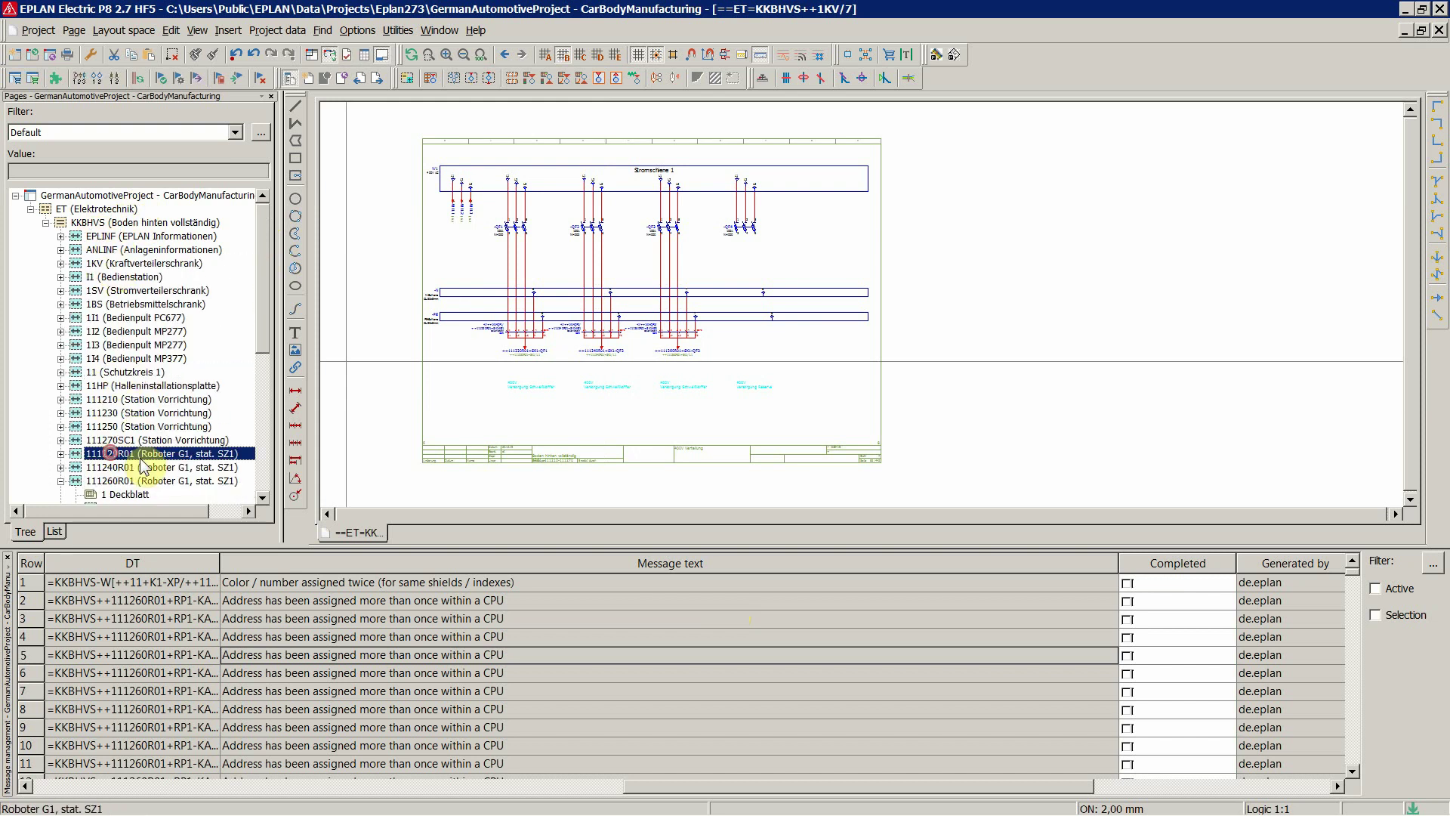
{"action": "scroll", "coordinate": [250, 446], "scroll_direction": "down", "scroll_amount": 7}
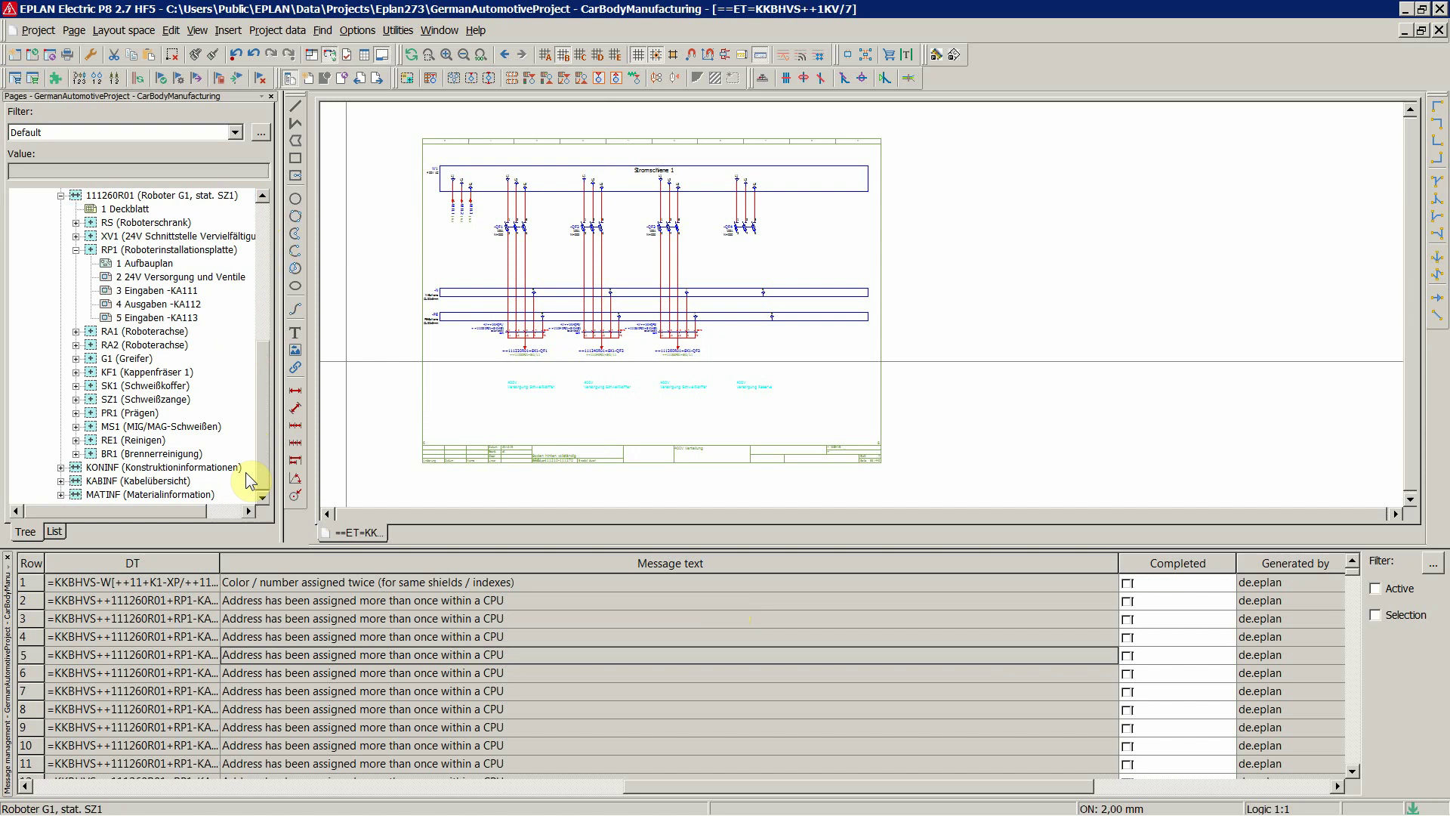
{"action": "left_click", "coordinate": [240, 503]}
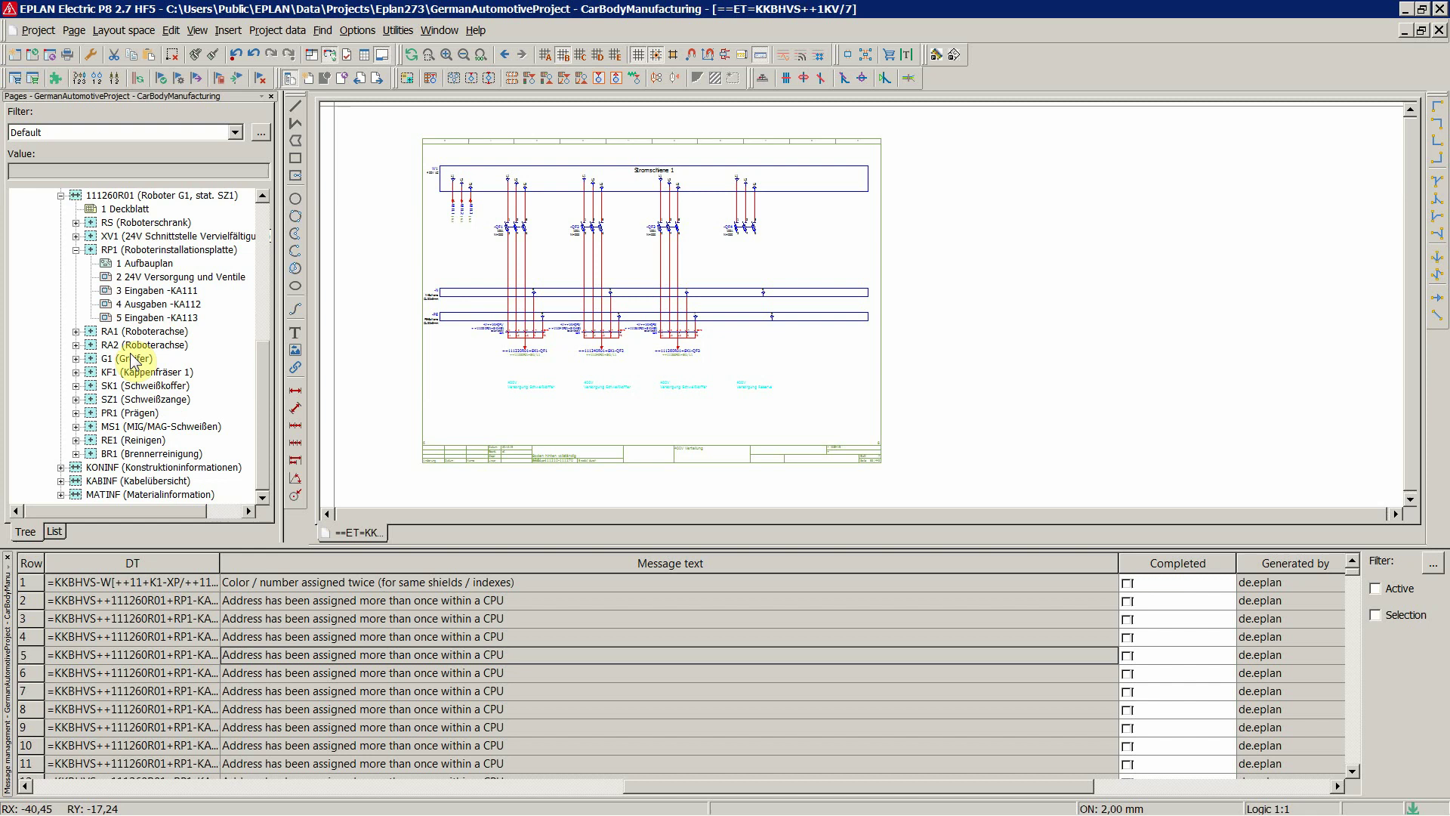
{"action": "left_click", "coordinate": [92, 805]}
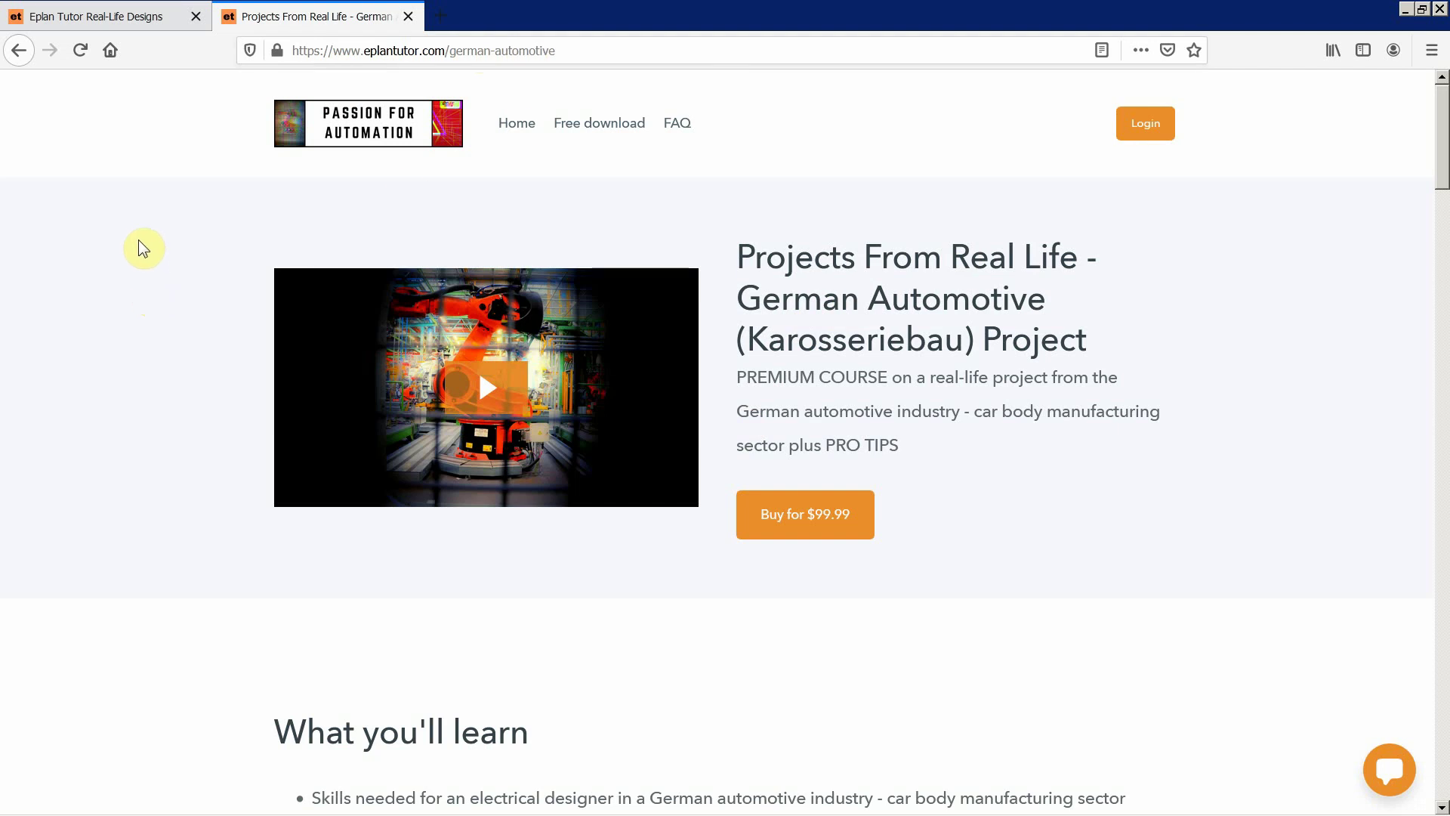
Step: From the eplantutor.com home tab, open the free Direct-On-Line Motor Starter download page
{"action": "left_click", "coordinate": [106, 16]}
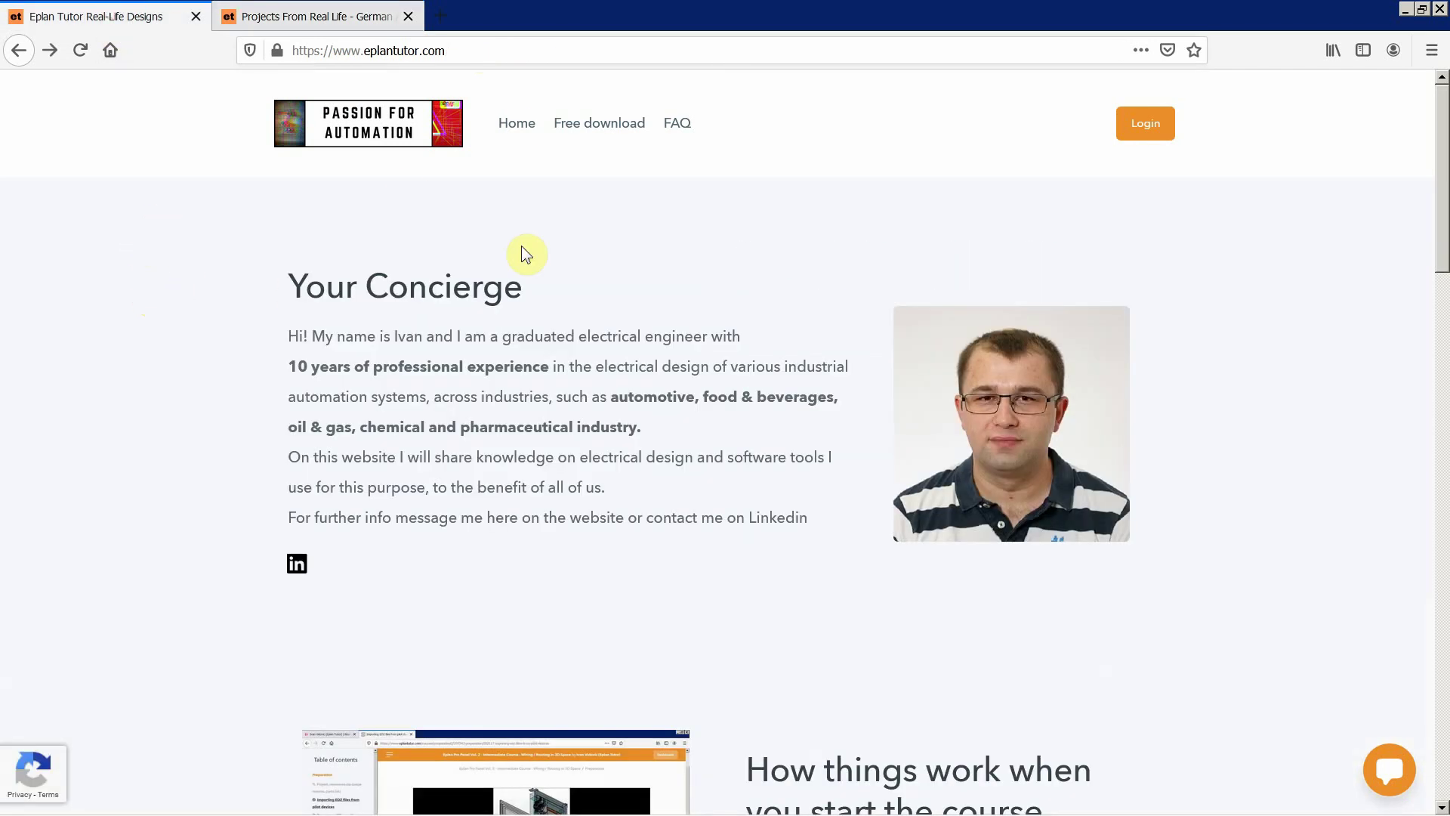
{"action": "left_click", "coordinate": [604, 138]}
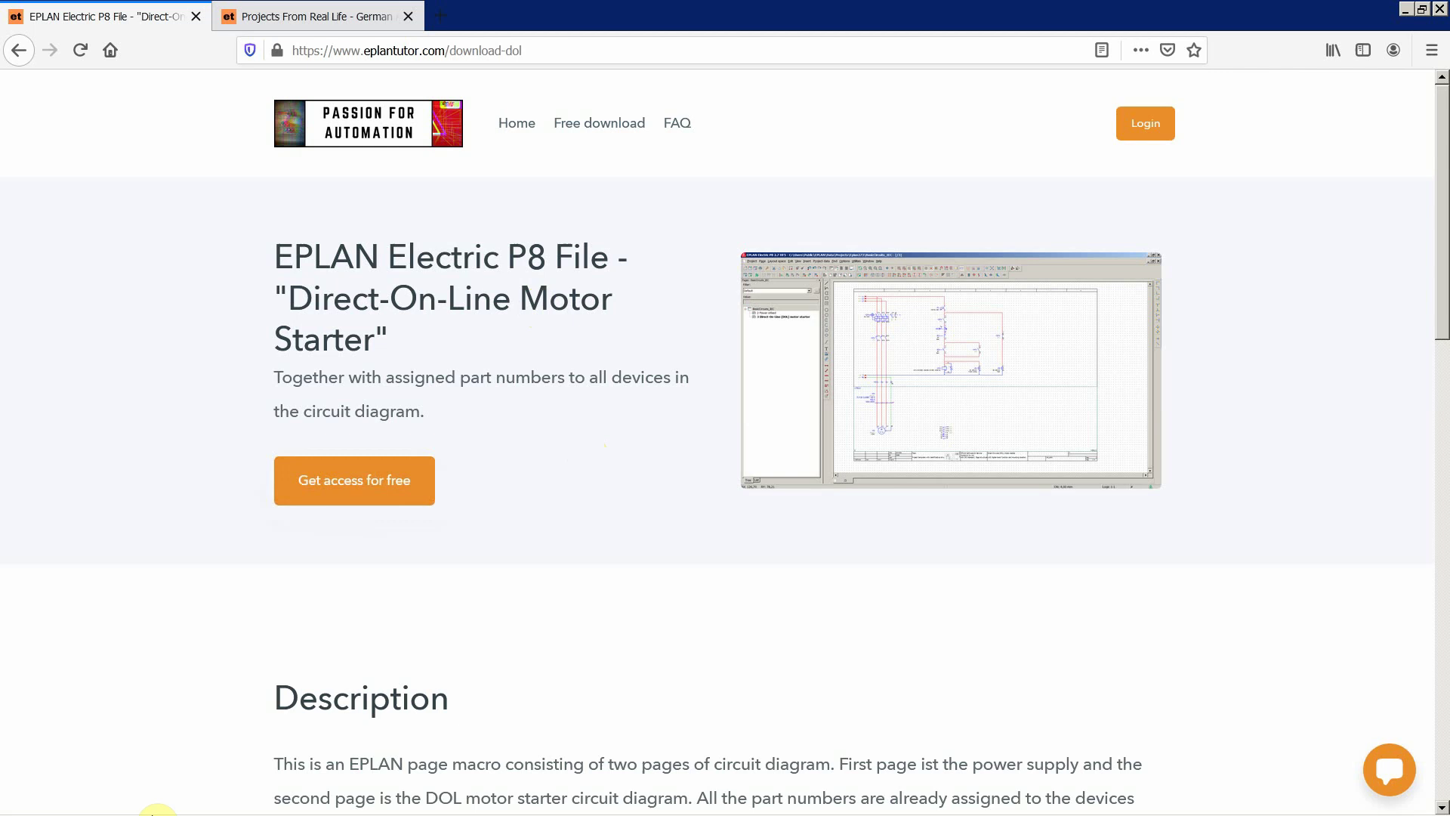
{"action": "mouse_move", "coordinate": [192, 809]}
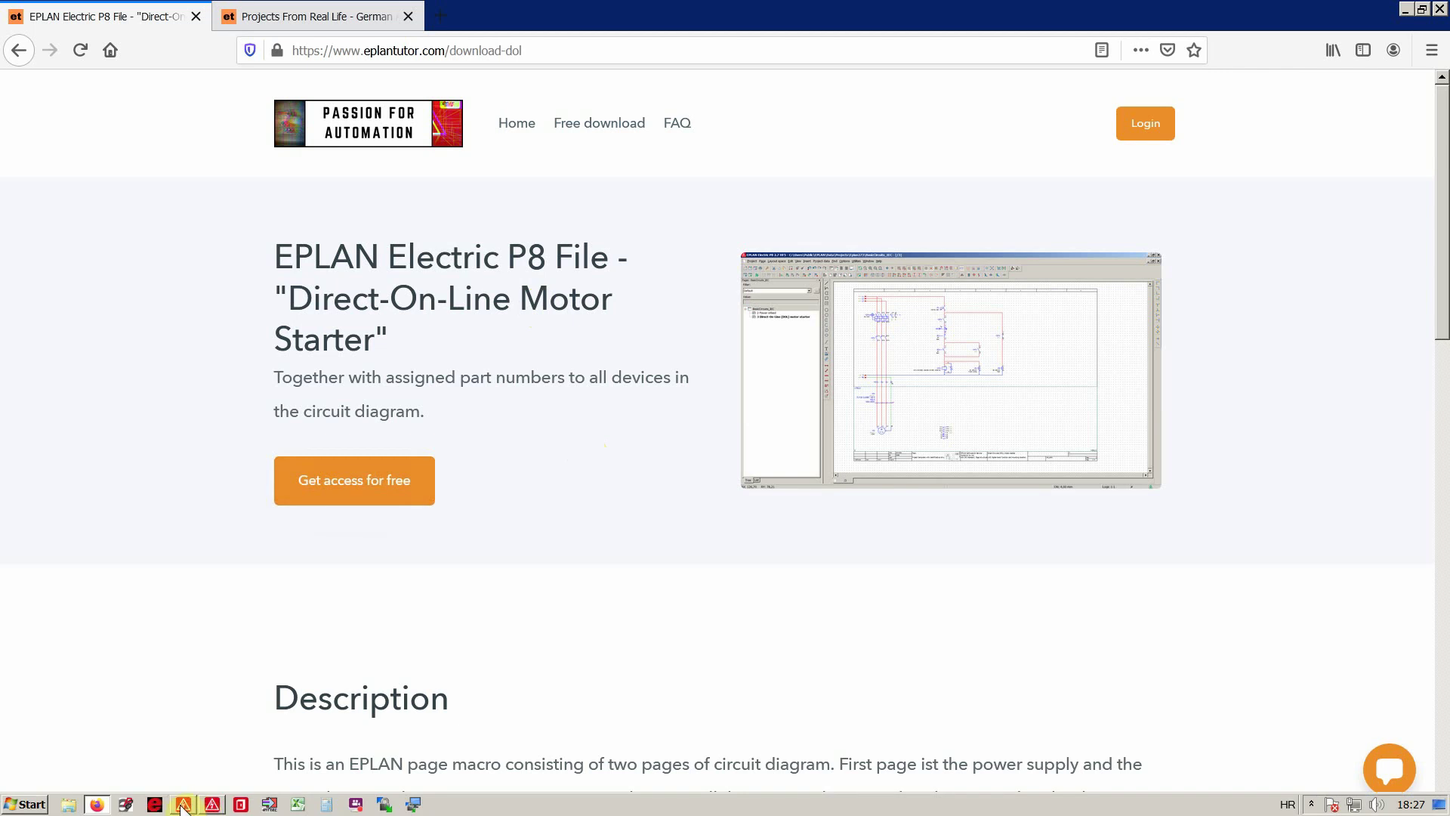
Step: Return to the CarBodyManufacturing project and show the message list's options, including Synchronize selection
{"action": "left_click", "coordinate": [183, 805]}
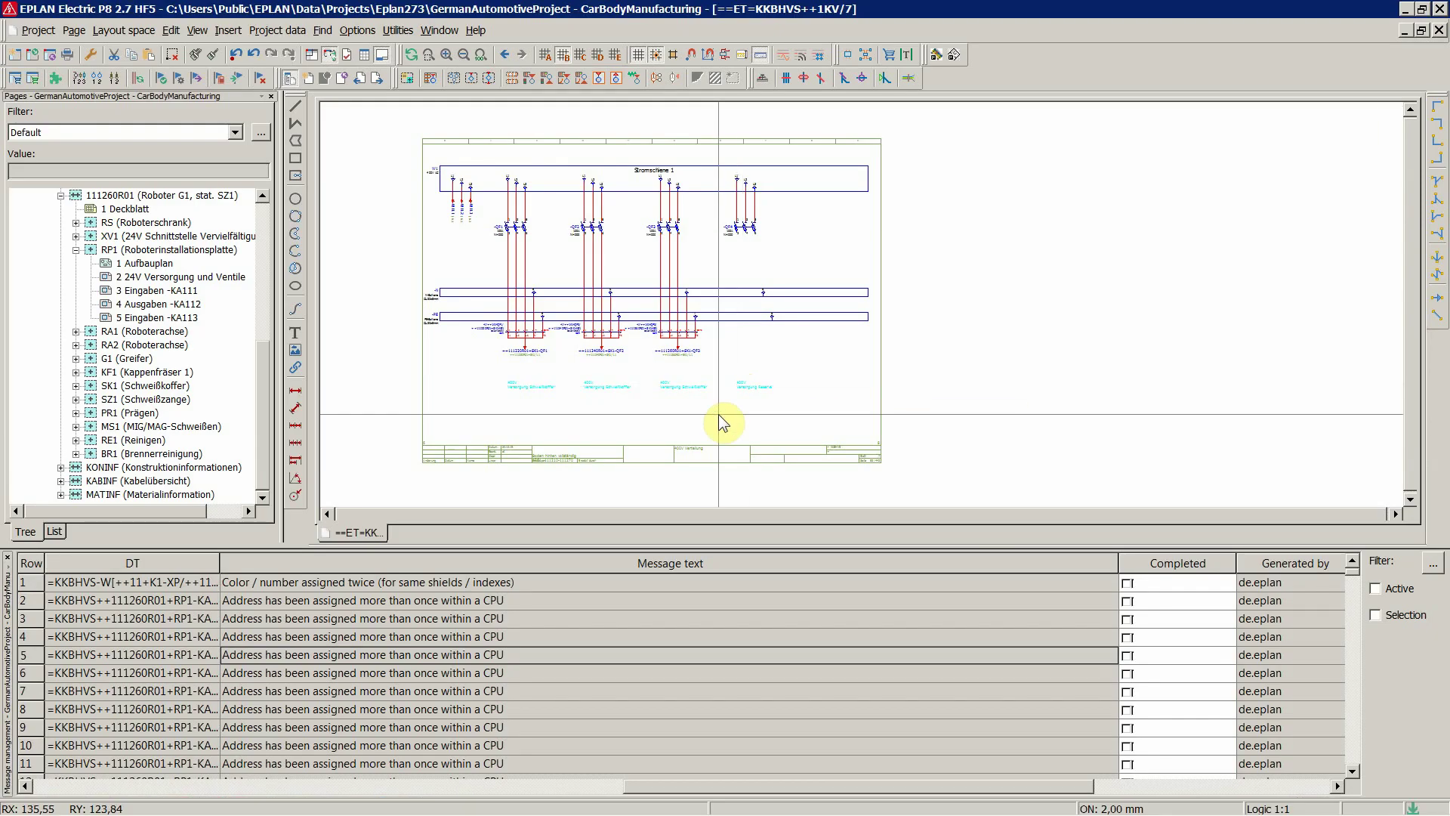
{"action": "left_click", "coordinate": [717, 414]}
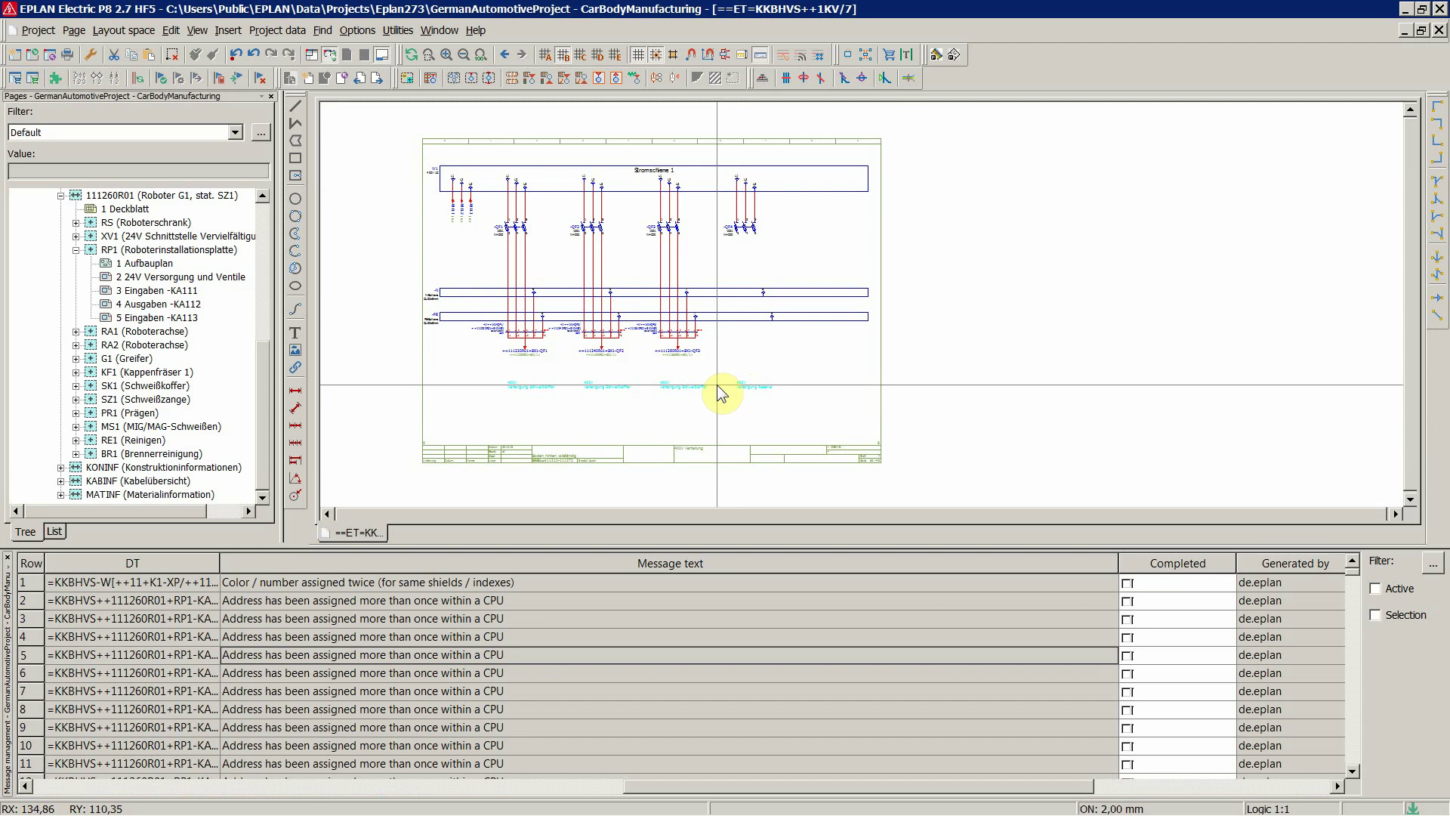
{"action": "right_click", "coordinate": [668, 399]}
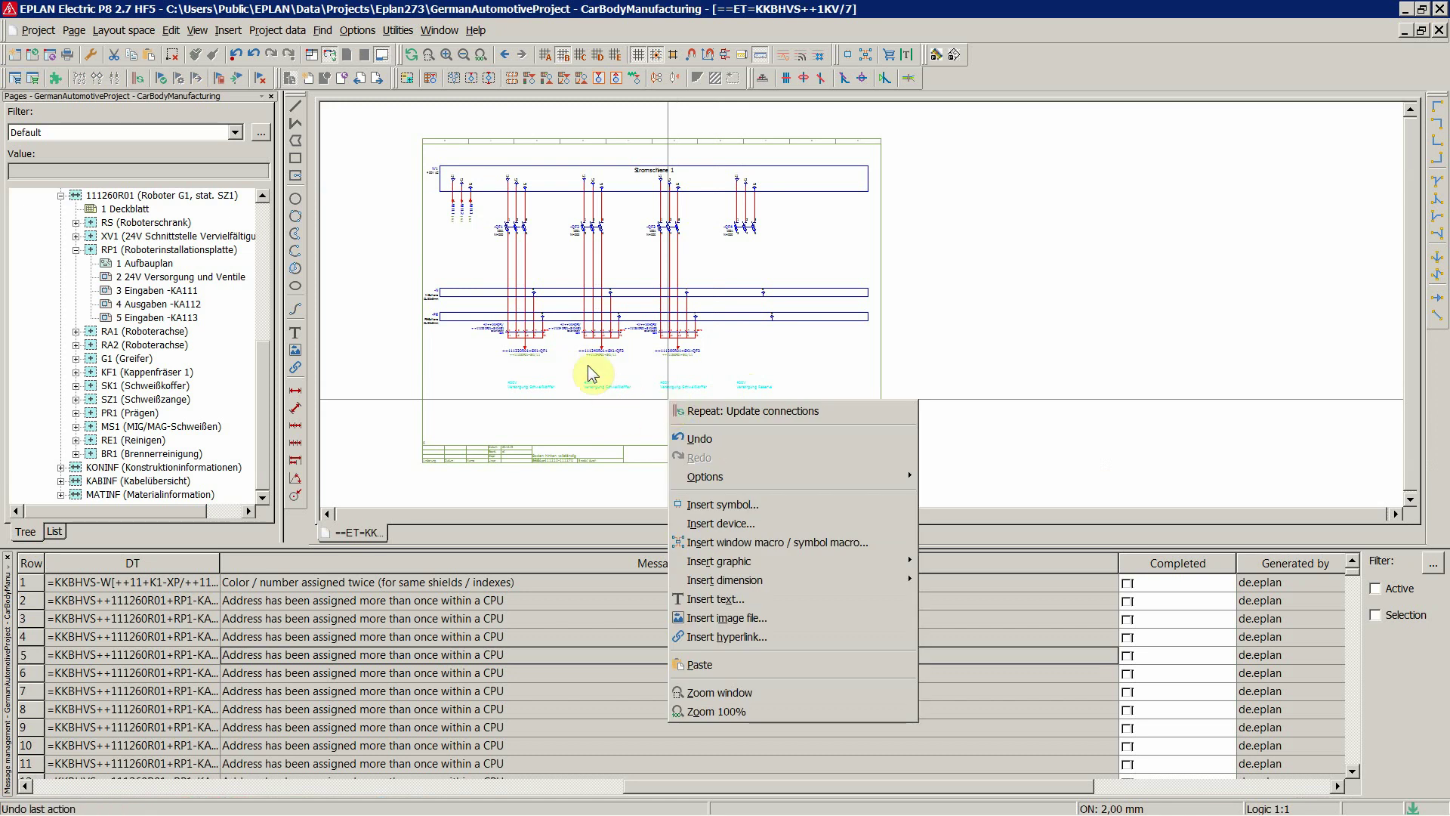
{"action": "right_click", "coordinate": [412, 583]}
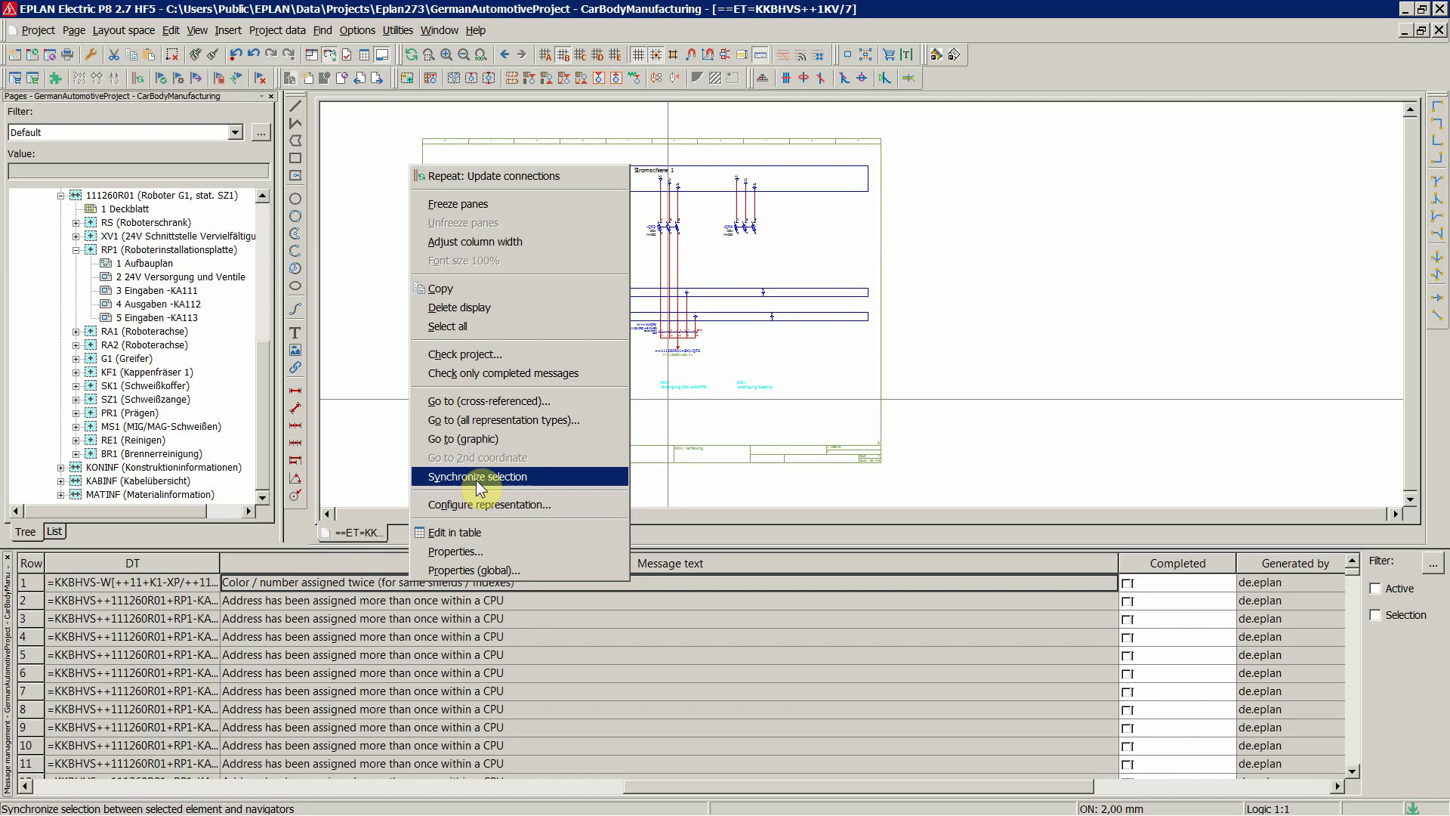
Step: Pick message rows 5 and 2, then bring up Project data > Messages
{"action": "left_click", "coordinate": [336, 656]}
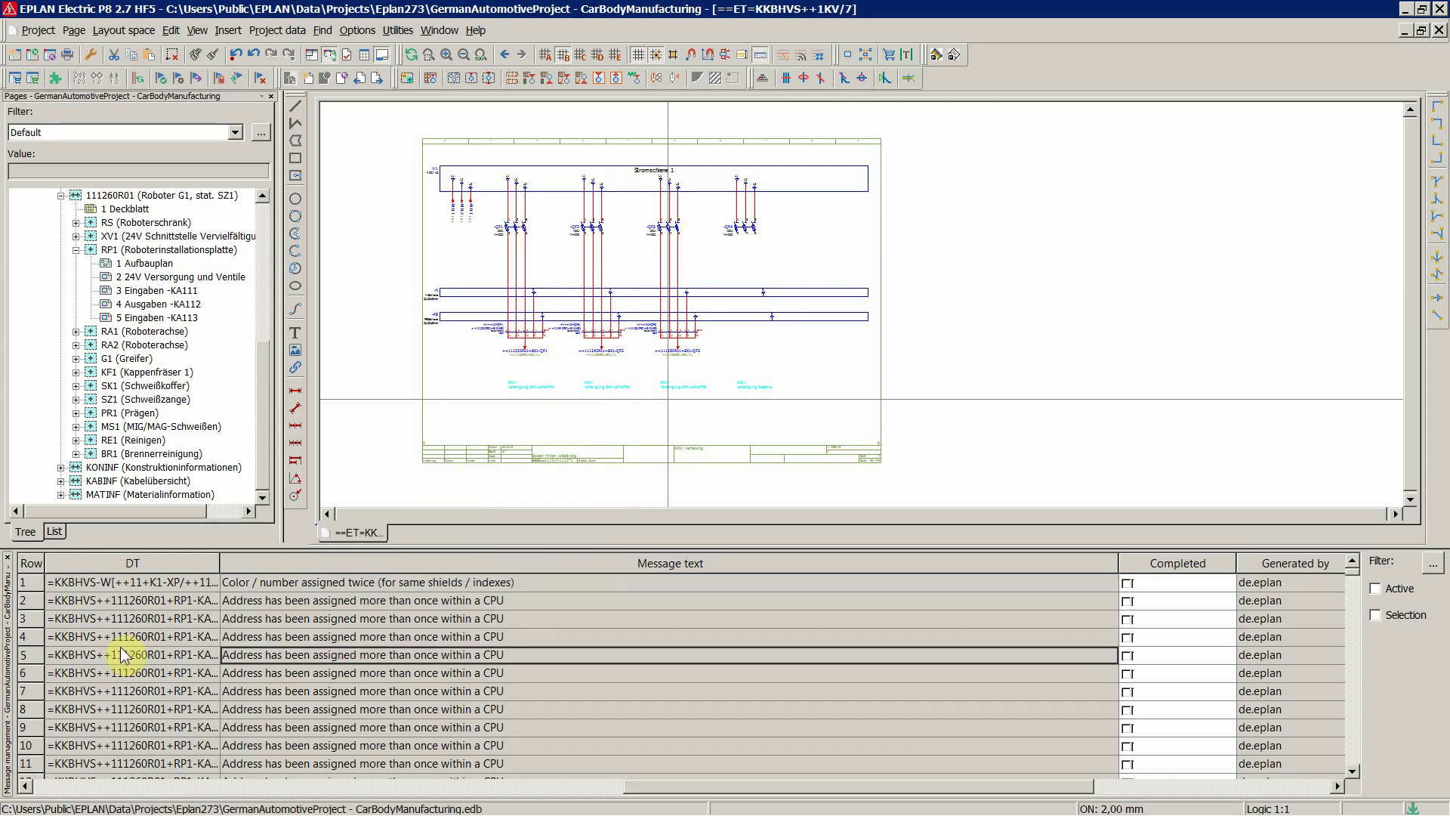
{"action": "left_click", "coordinate": [332, 606]}
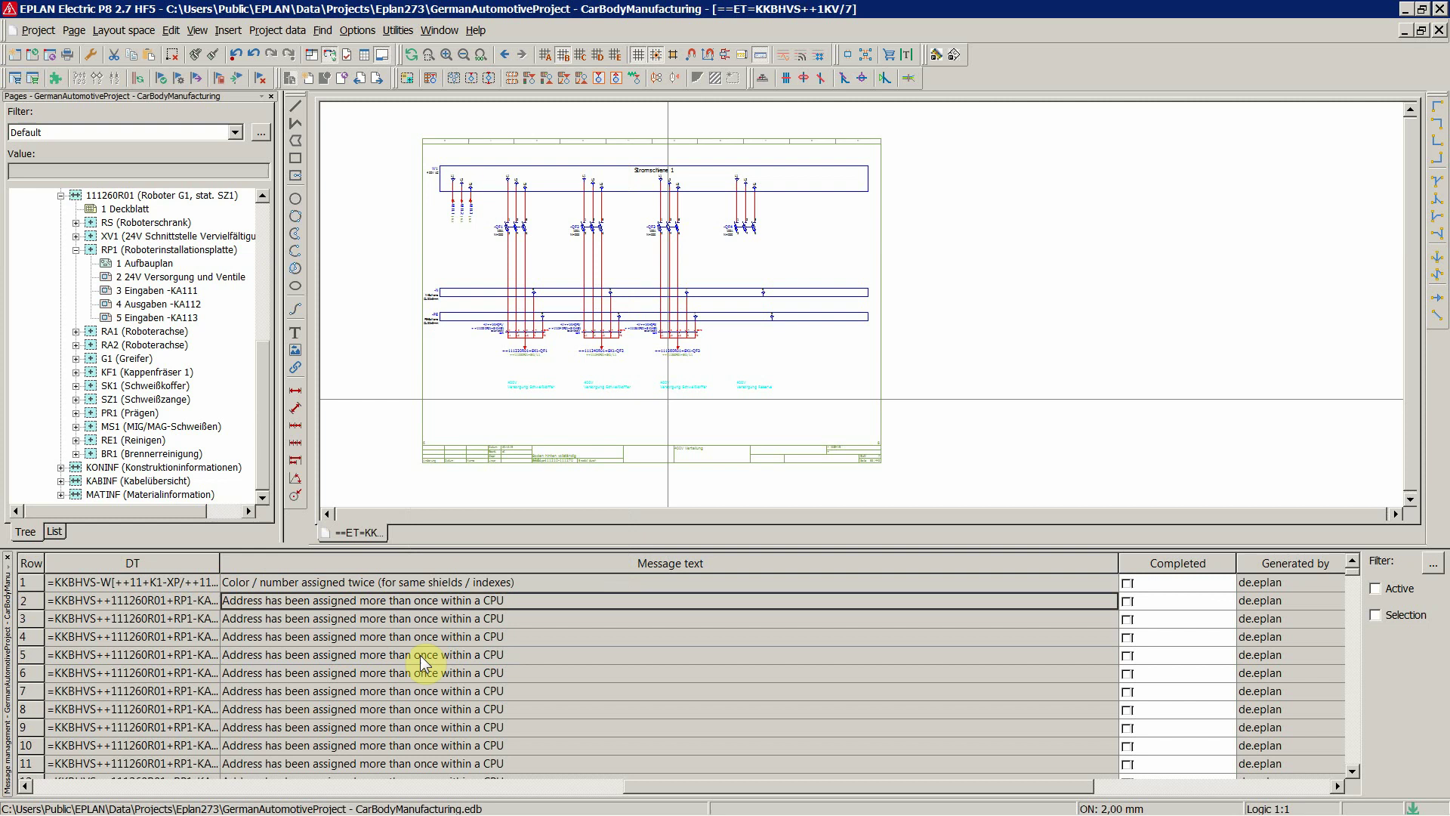
{"action": "left_click", "coordinate": [266, 32]}
{"action": "mouse_move", "coordinate": [446, 316]}
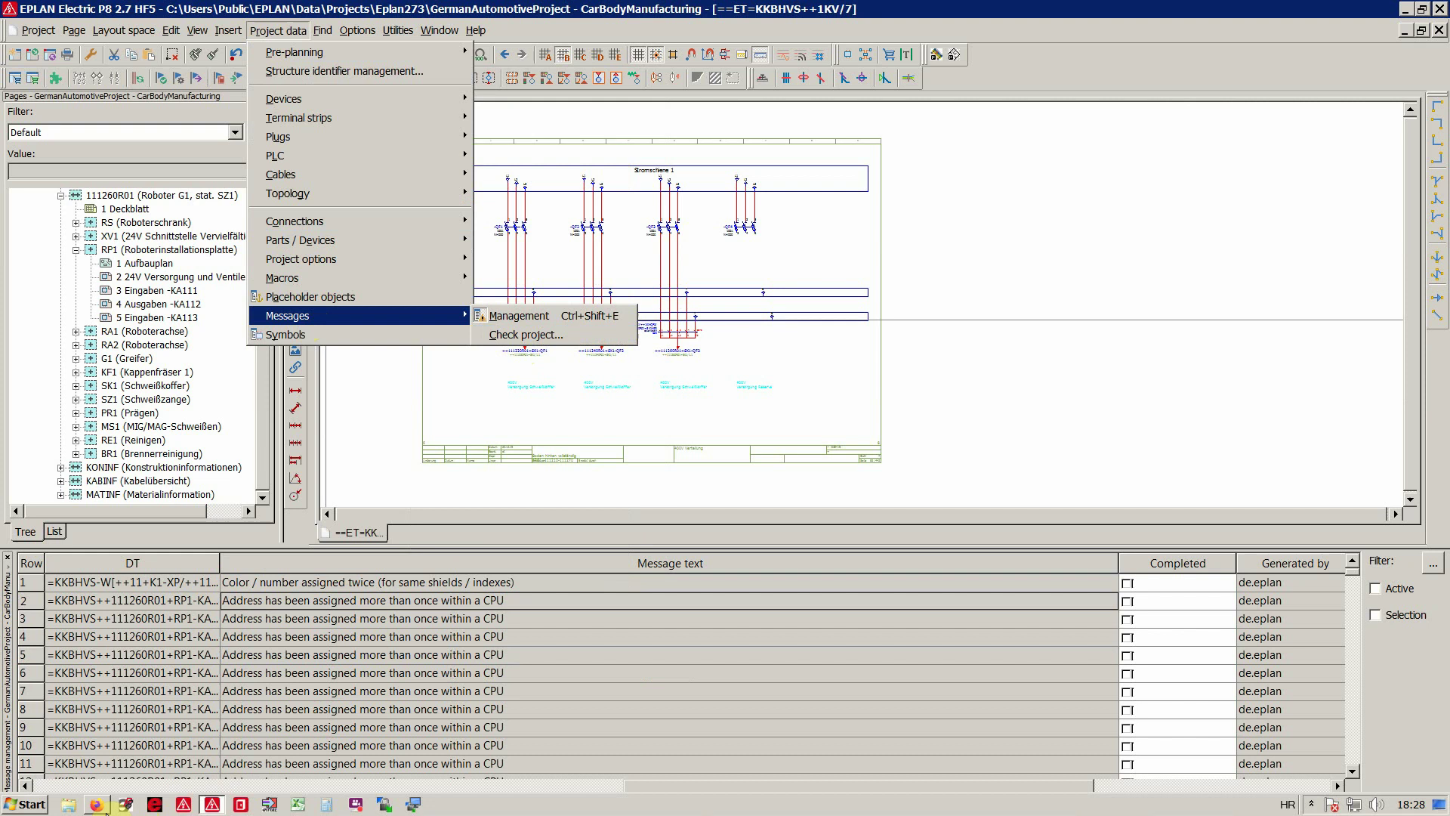
Step: Go from the Eplan Tutor home page to the Course Bundles page
{"action": "left_click", "coordinate": [97, 805]}
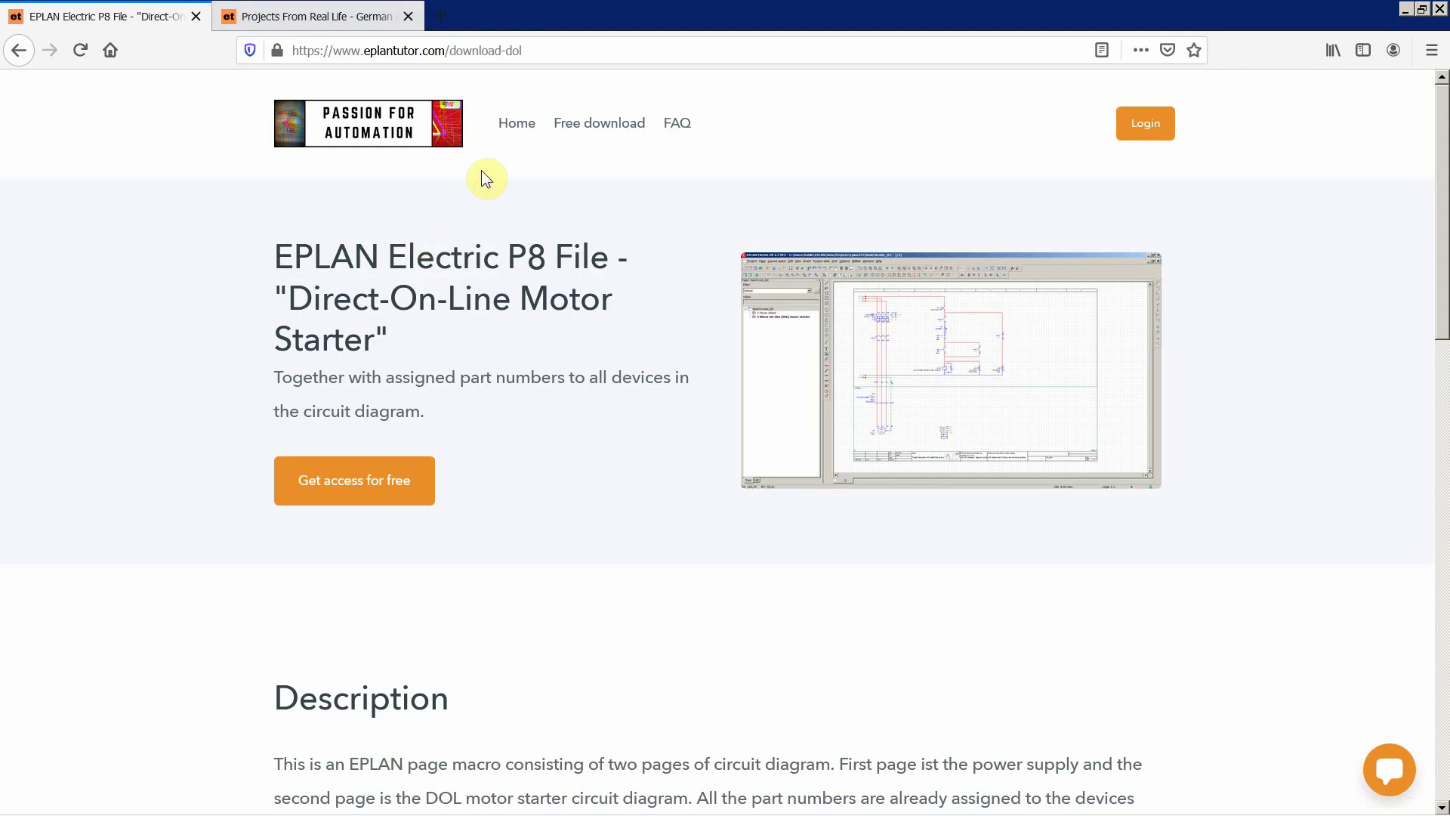
{"action": "left_click", "coordinate": [517, 124]}
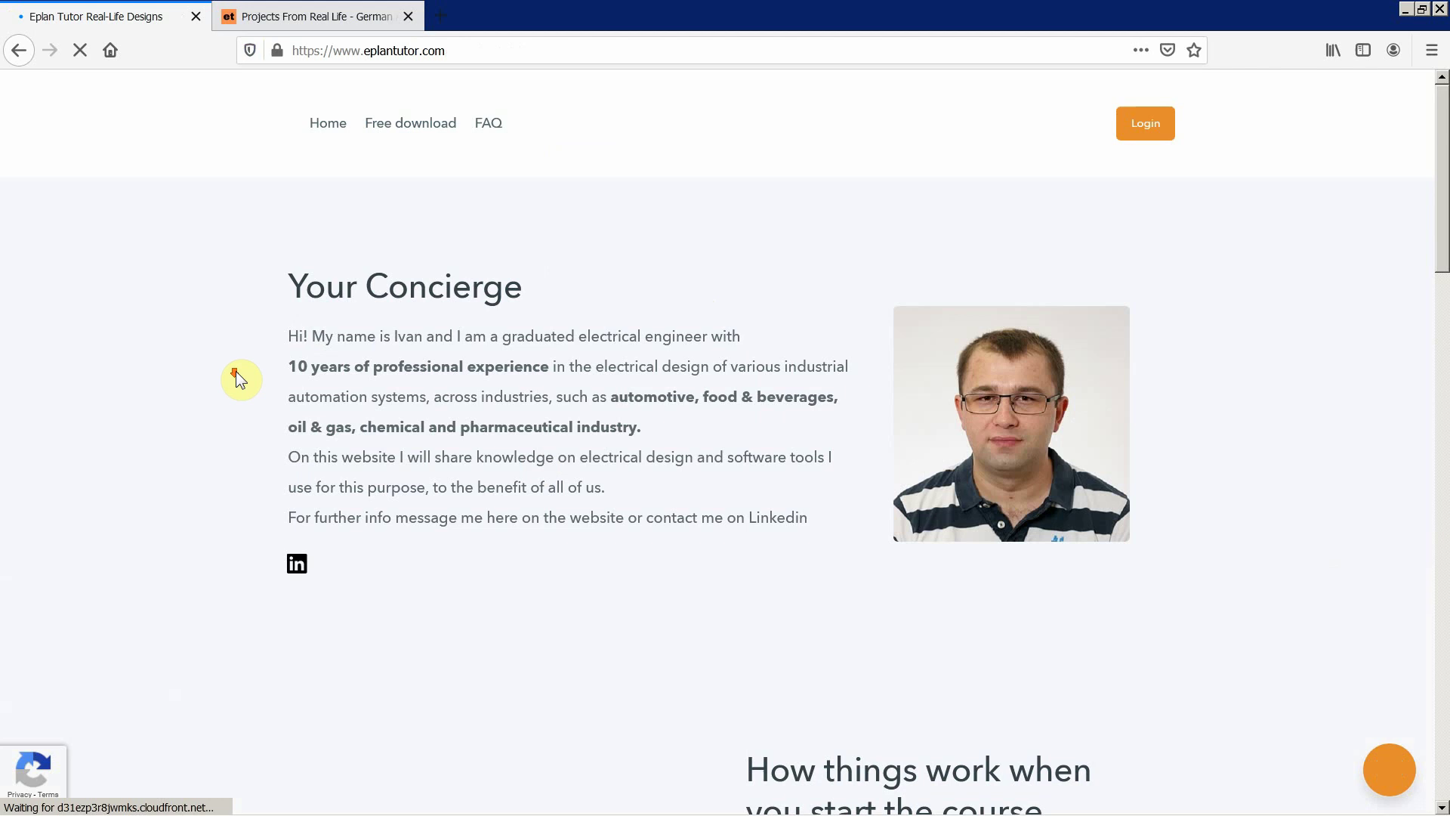
{"action": "scroll", "coordinate": [286, 383], "scroll_direction": "down", "scroll_amount": 10}
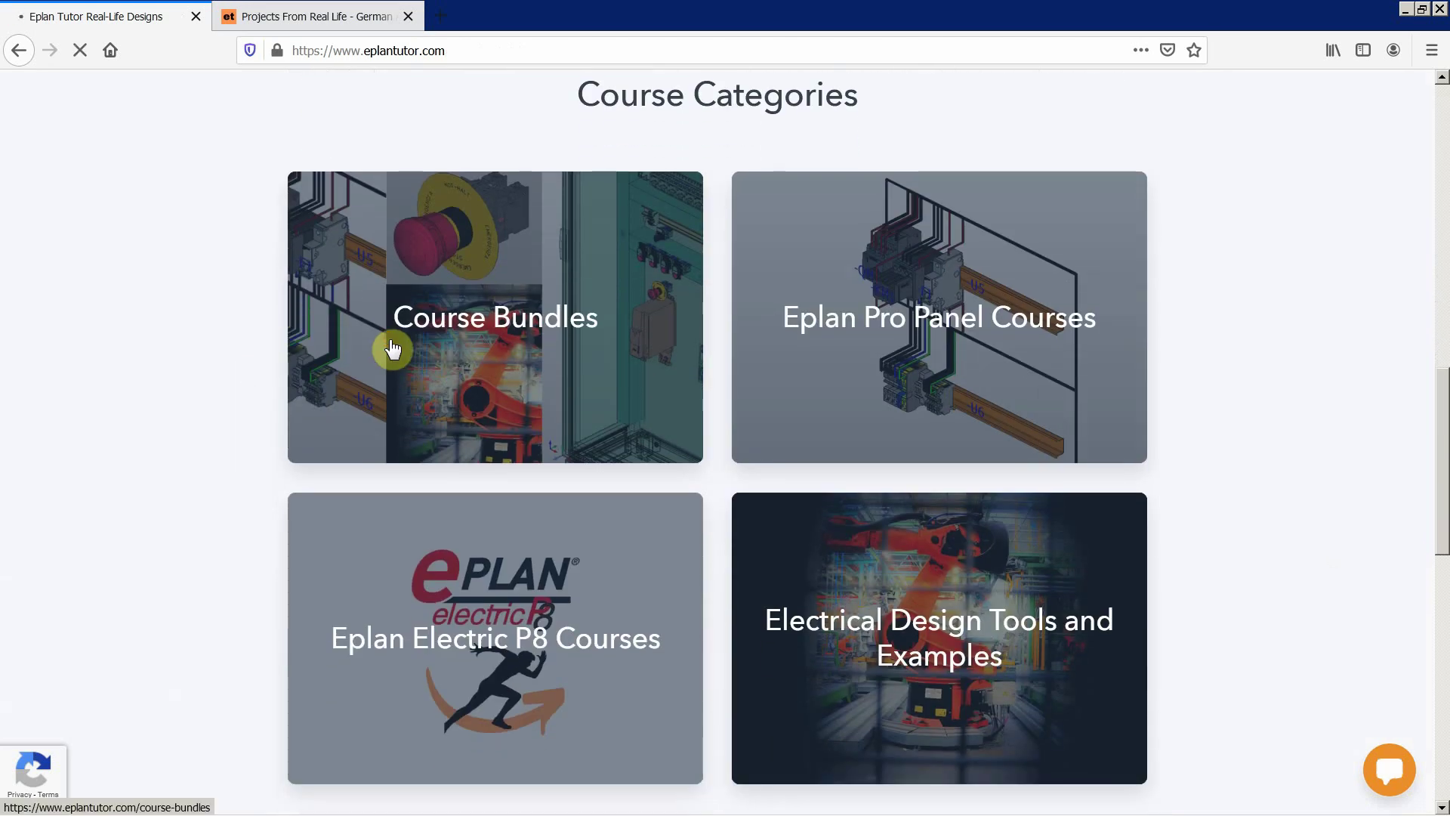
{"action": "left_click", "coordinate": [463, 465]}
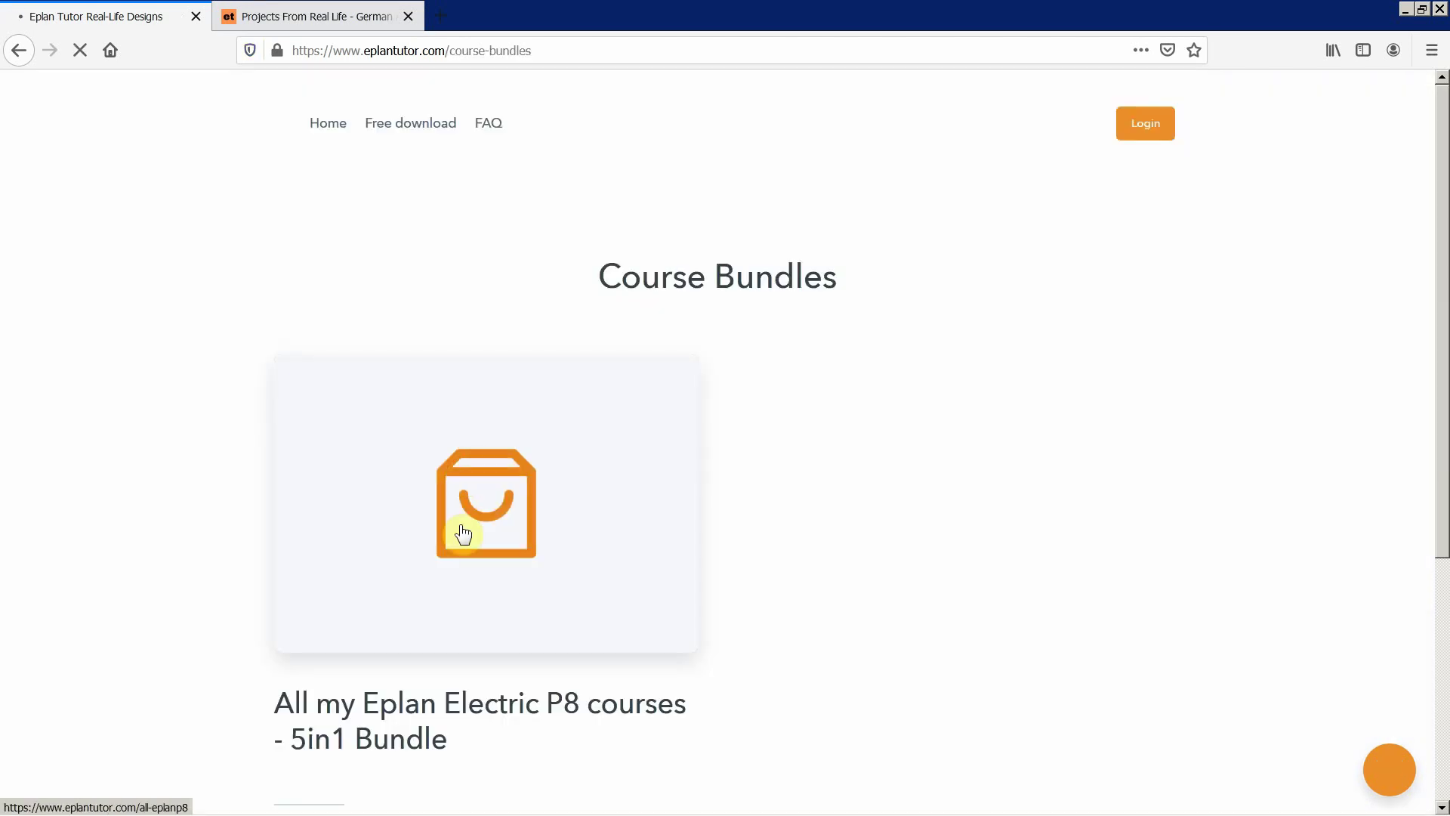
Step: Open the $49.99 5in1 bundle of all Eplan Electric P8 courses and browse its five courses
{"action": "scroll", "coordinate": [408, 528], "scroll_direction": "down", "scroll_amount": 3}
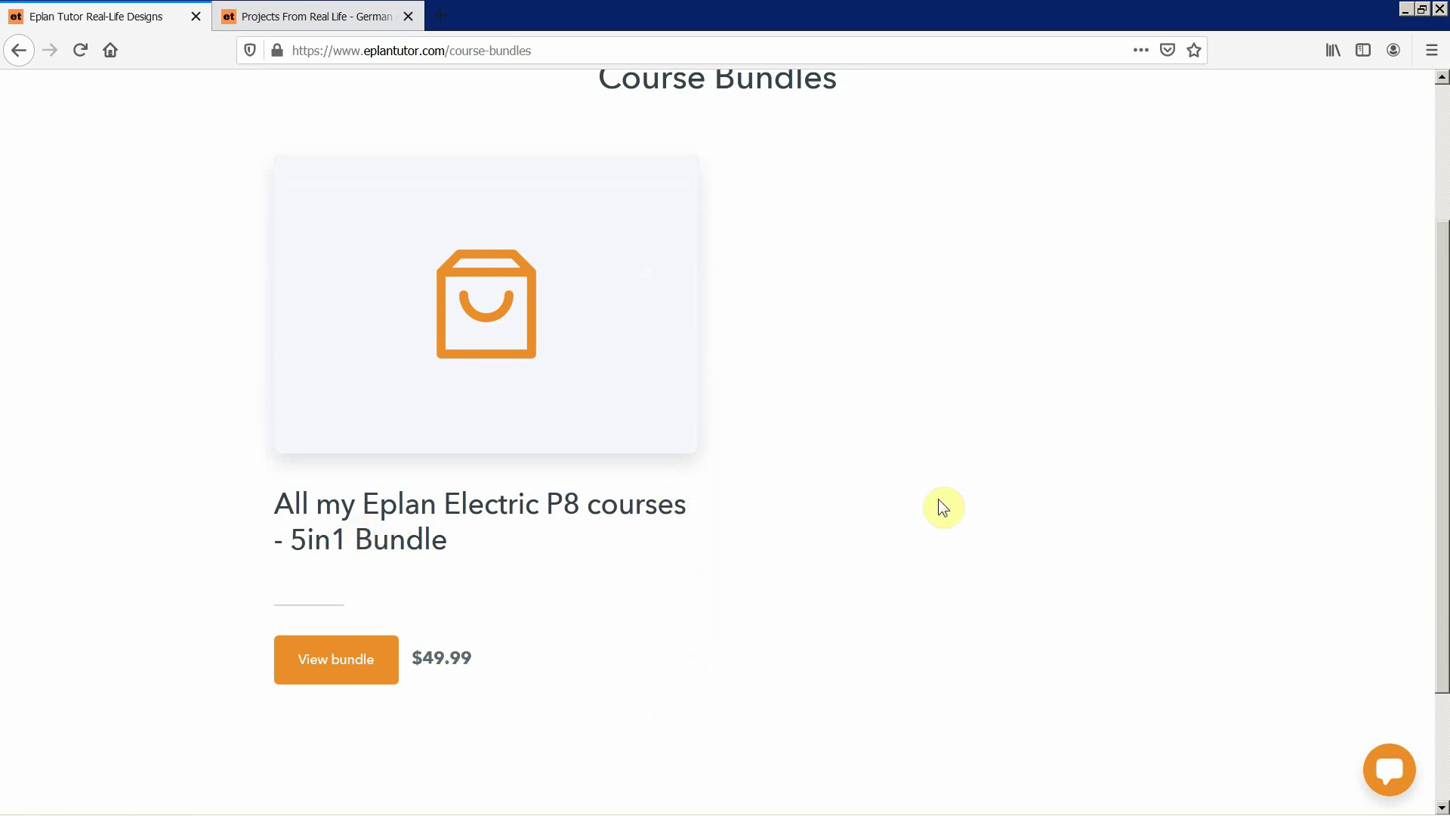
{"action": "scroll", "coordinate": [936, 499], "scroll_direction": "down", "scroll_amount": 2}
{"action": "left_click", "coordinate": [337, 508]}
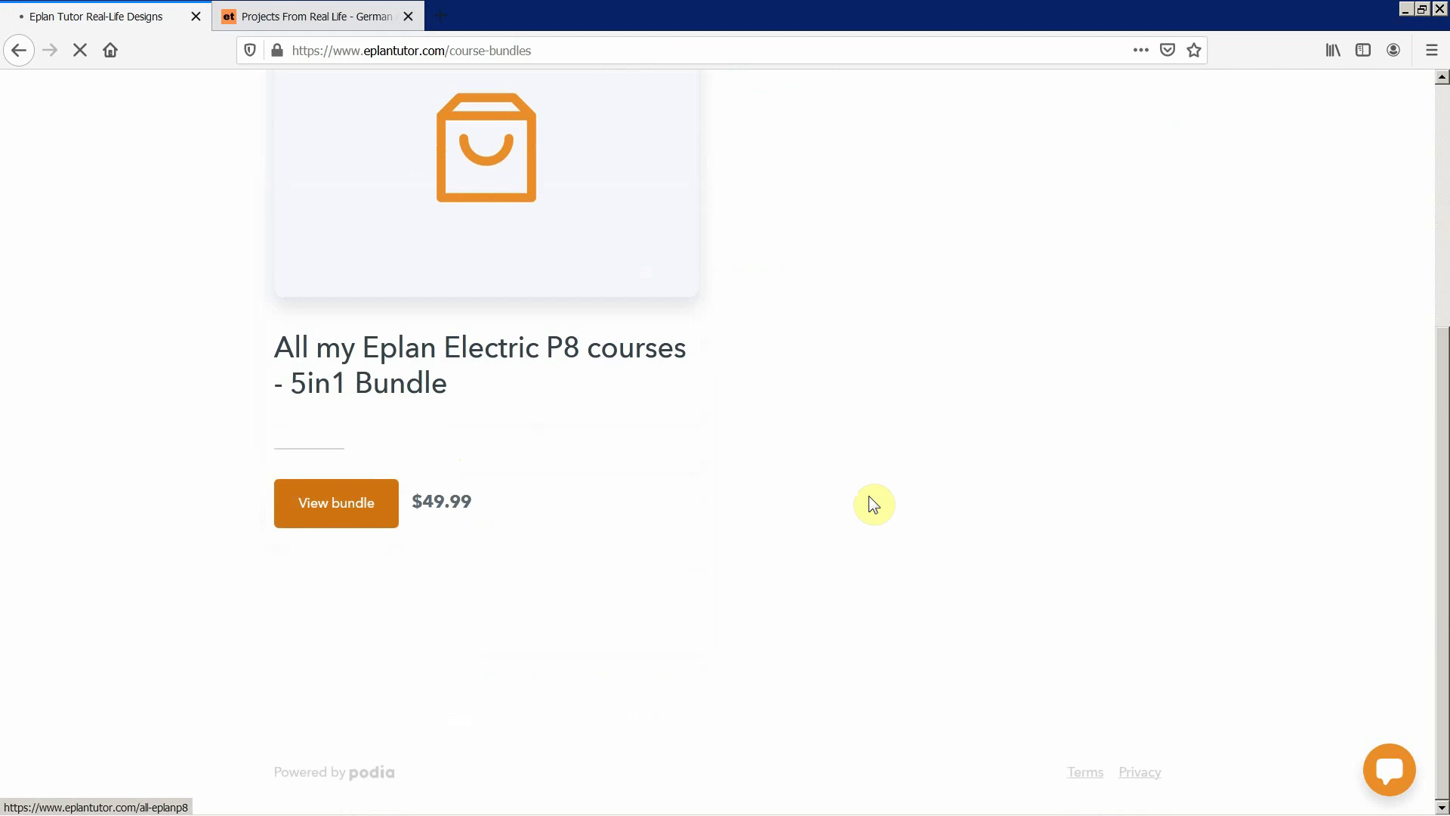
{"action": "scroll", "coordinate": [851, 489], "scroll_direction": "down", "scroll_amount": 4}
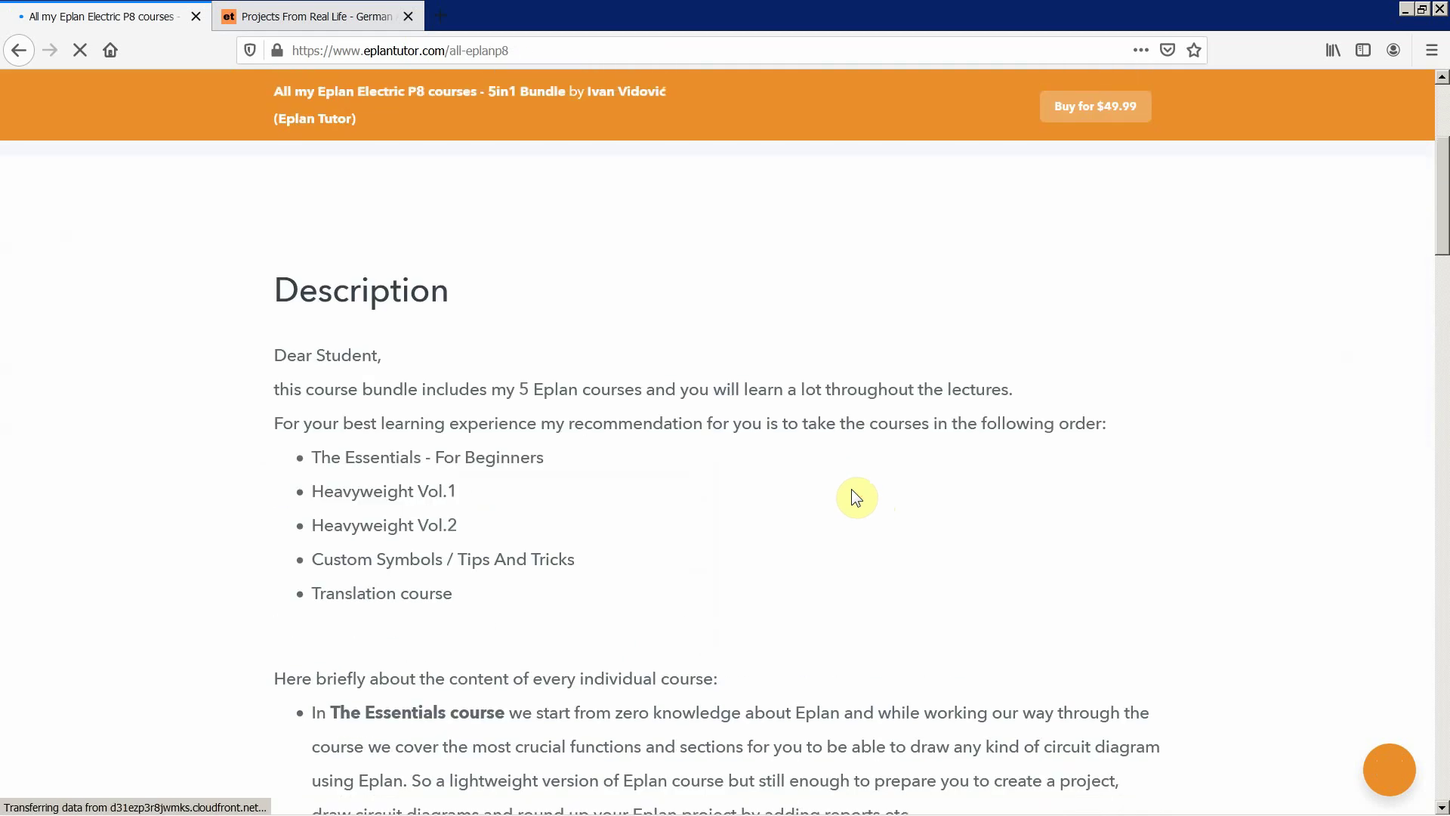
{"action": "scroll", "coordinate": [851, 489], "scroll_direction": "down", "scroll_amount": 6}
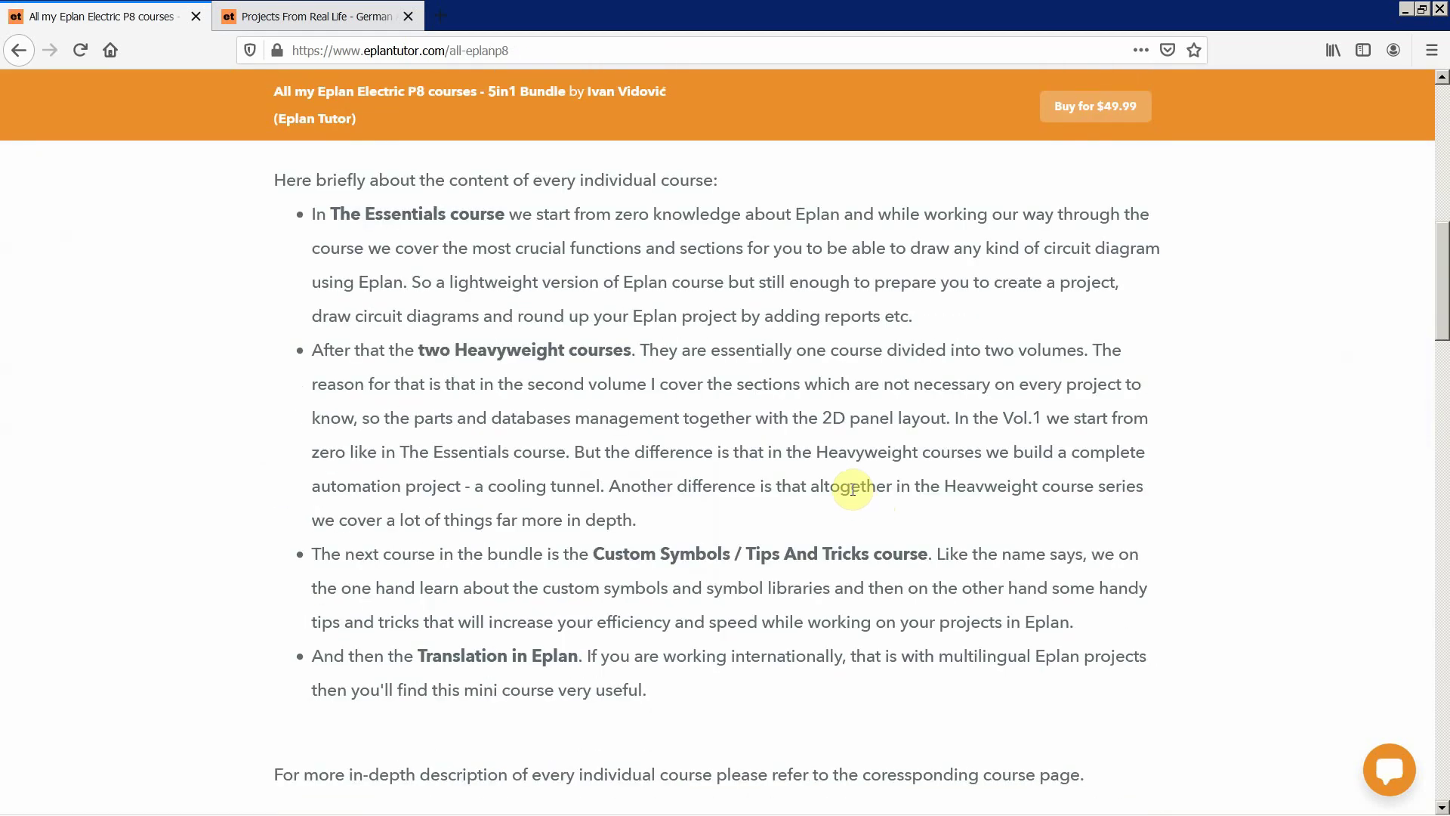
{"action": "scroll", "coordinate": [818, 624], "scroll_direction": "down", "scroll_amount": 15}
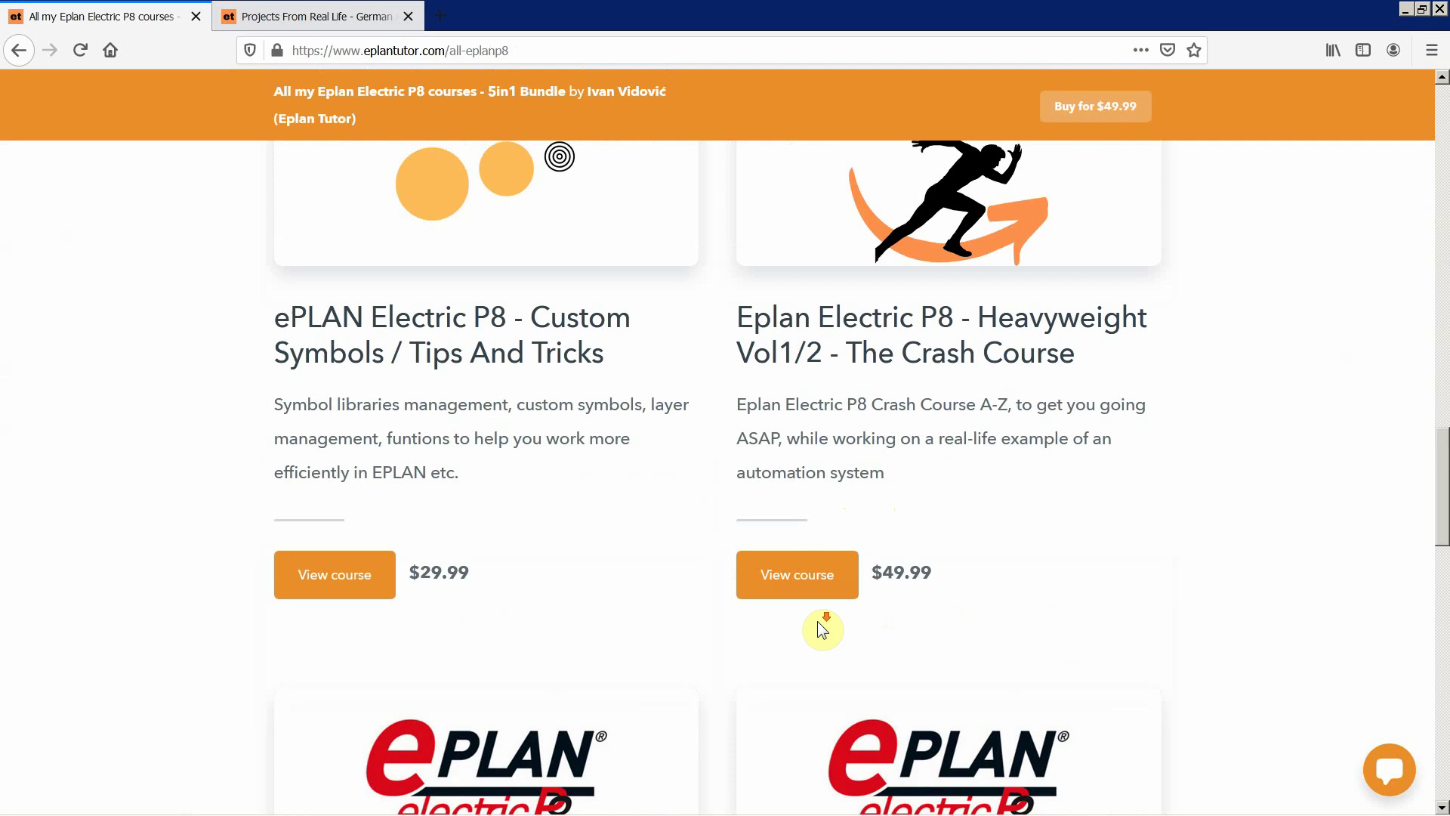
{"action": "scroll", "coordinate": [819, 624], "scroll_direction": "down", "scroll_amount": 6}
{"action": "scroll", "coordinate": [806, 534], "scroll_direction": "down", "scroll_amount": 4}
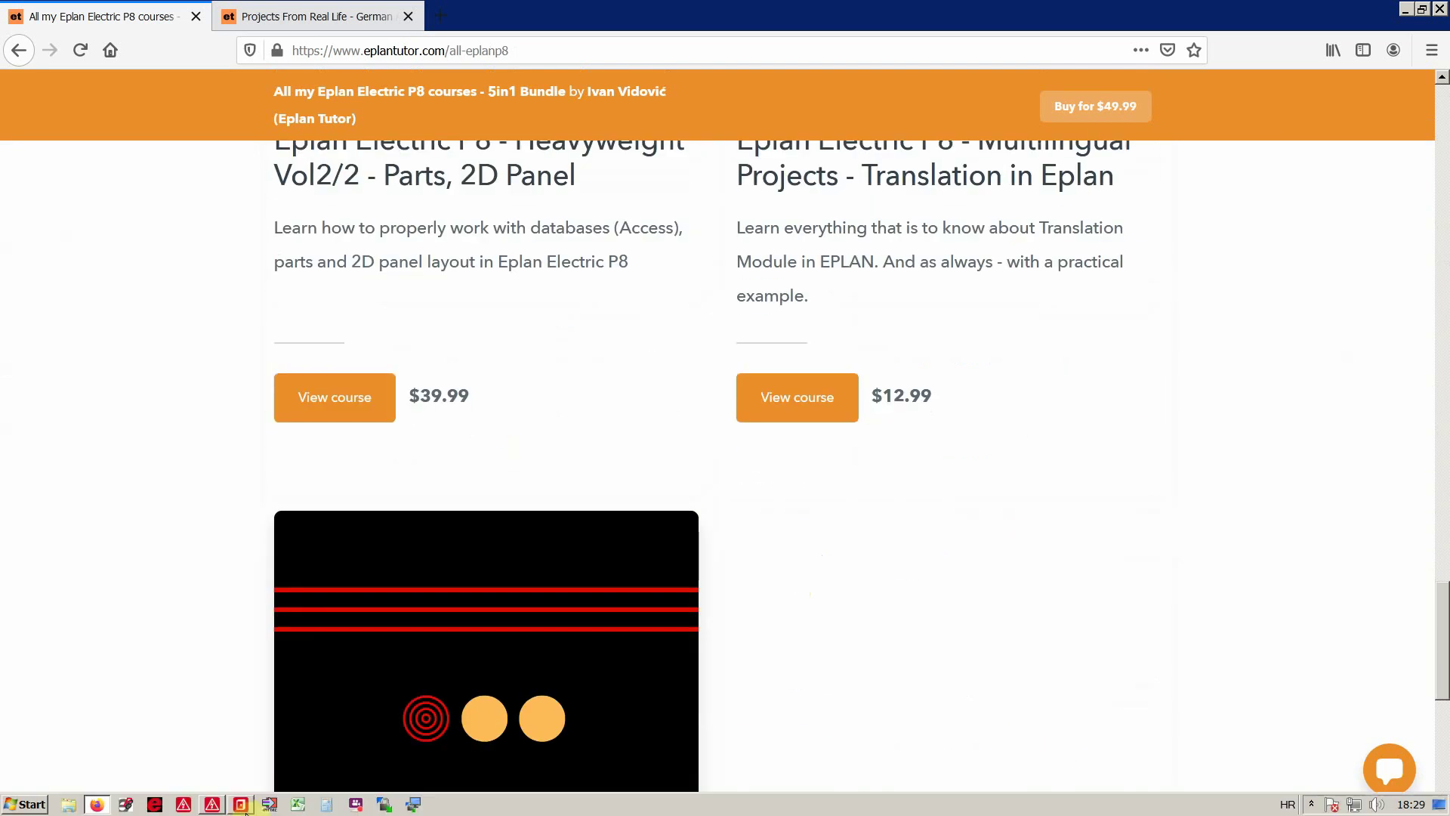
Step: Jump from the colour/number-assigned-twice message to its graphic on page ==ET=KKBHVS++11+K1/9
{"action": "mouse_move", "coordinate": [213, 808]}
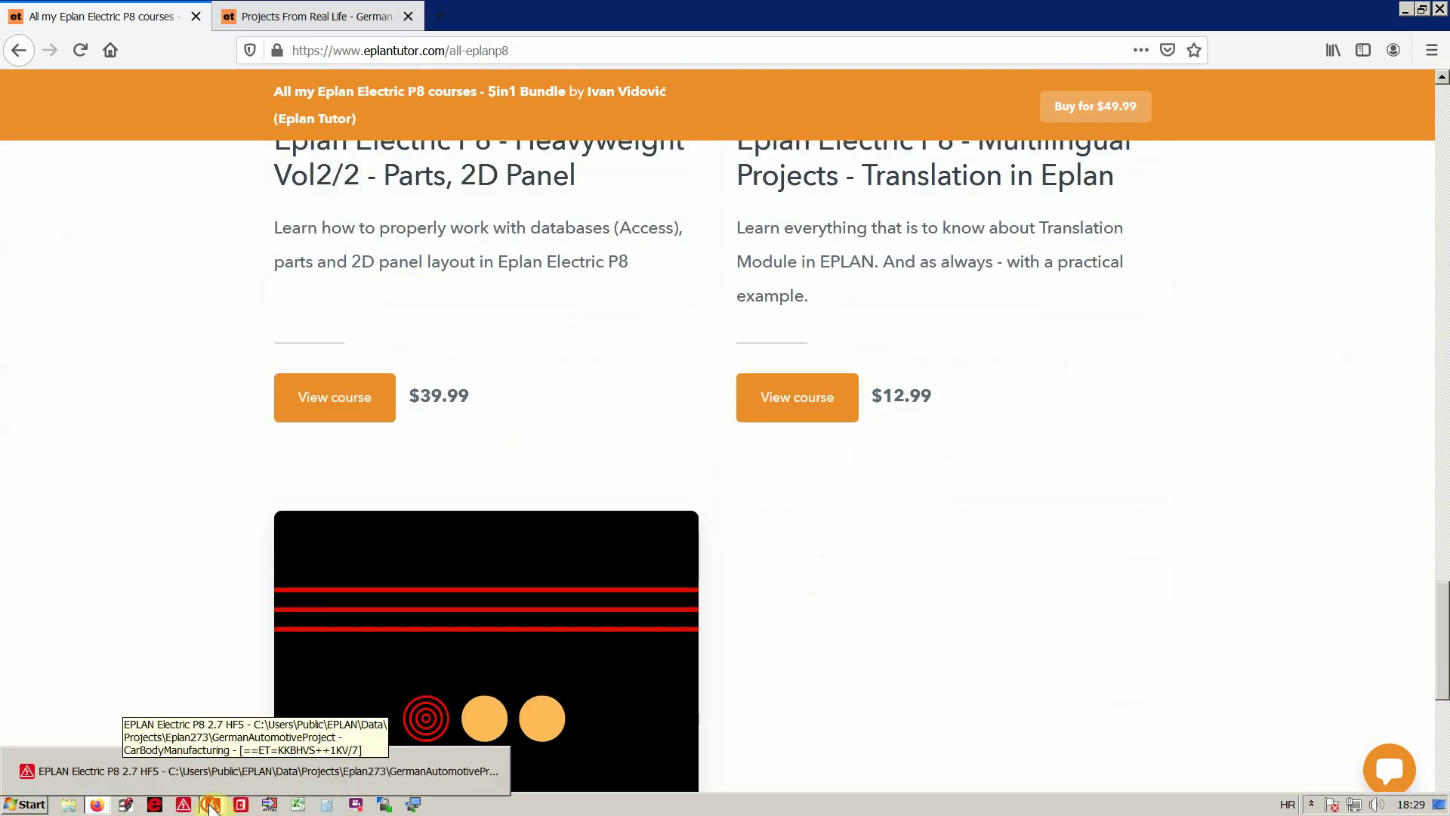
{"action": "left_click", "coordinate": [128, 771]}
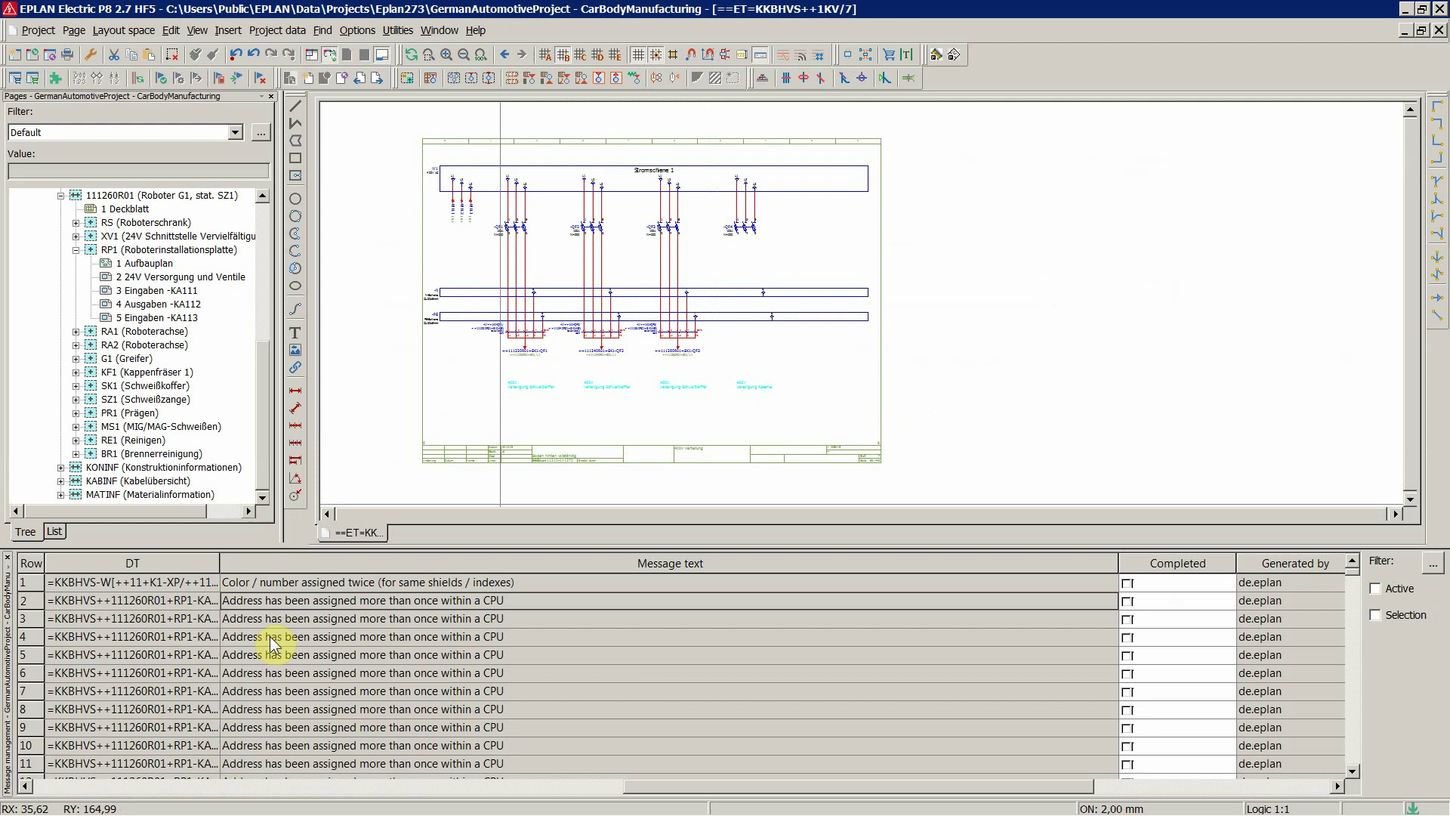
{"action": "left_click", "coordinate": [299, 581]}
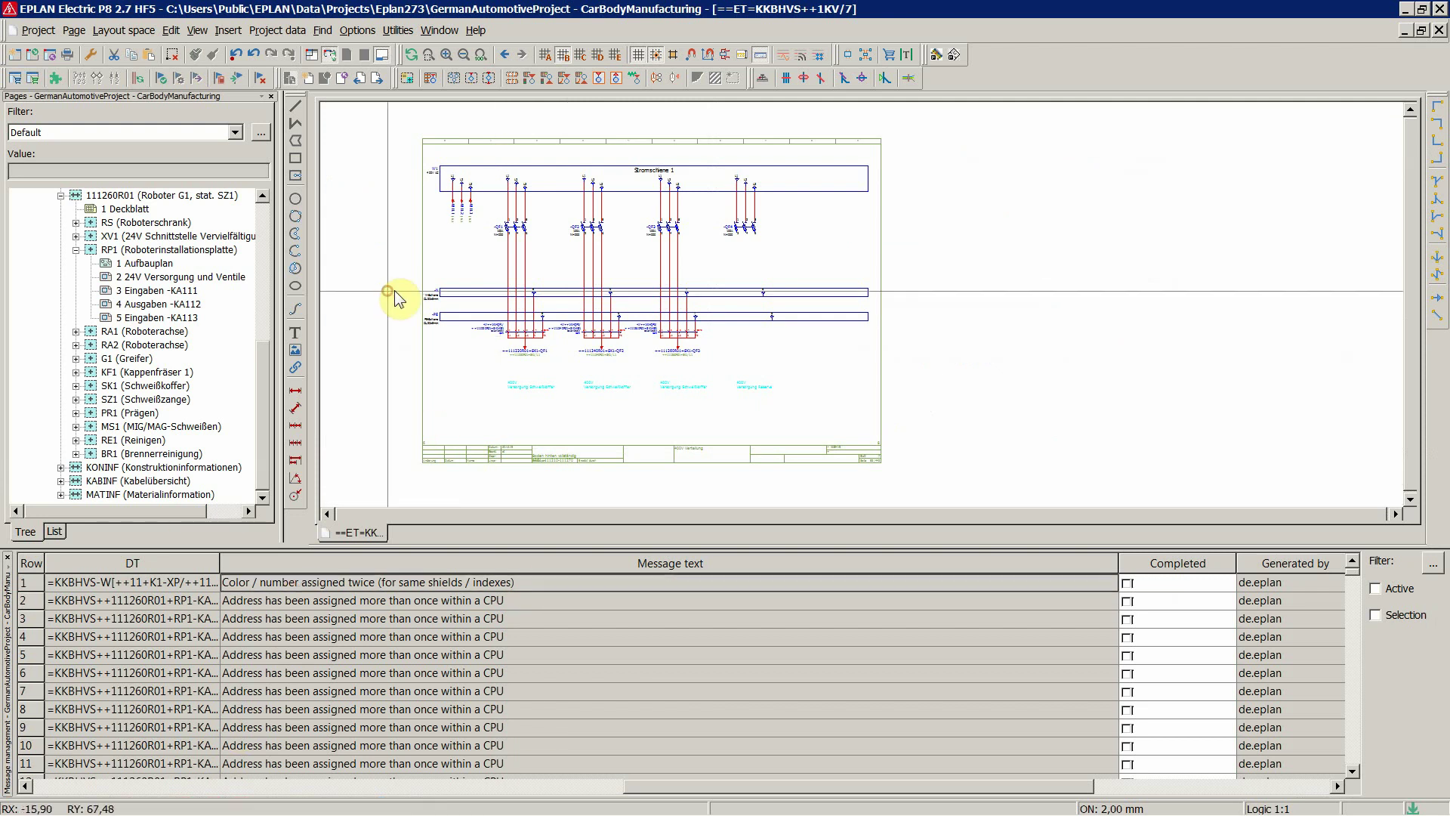
{"action": "left_click", "coordinate": [317, 586]}
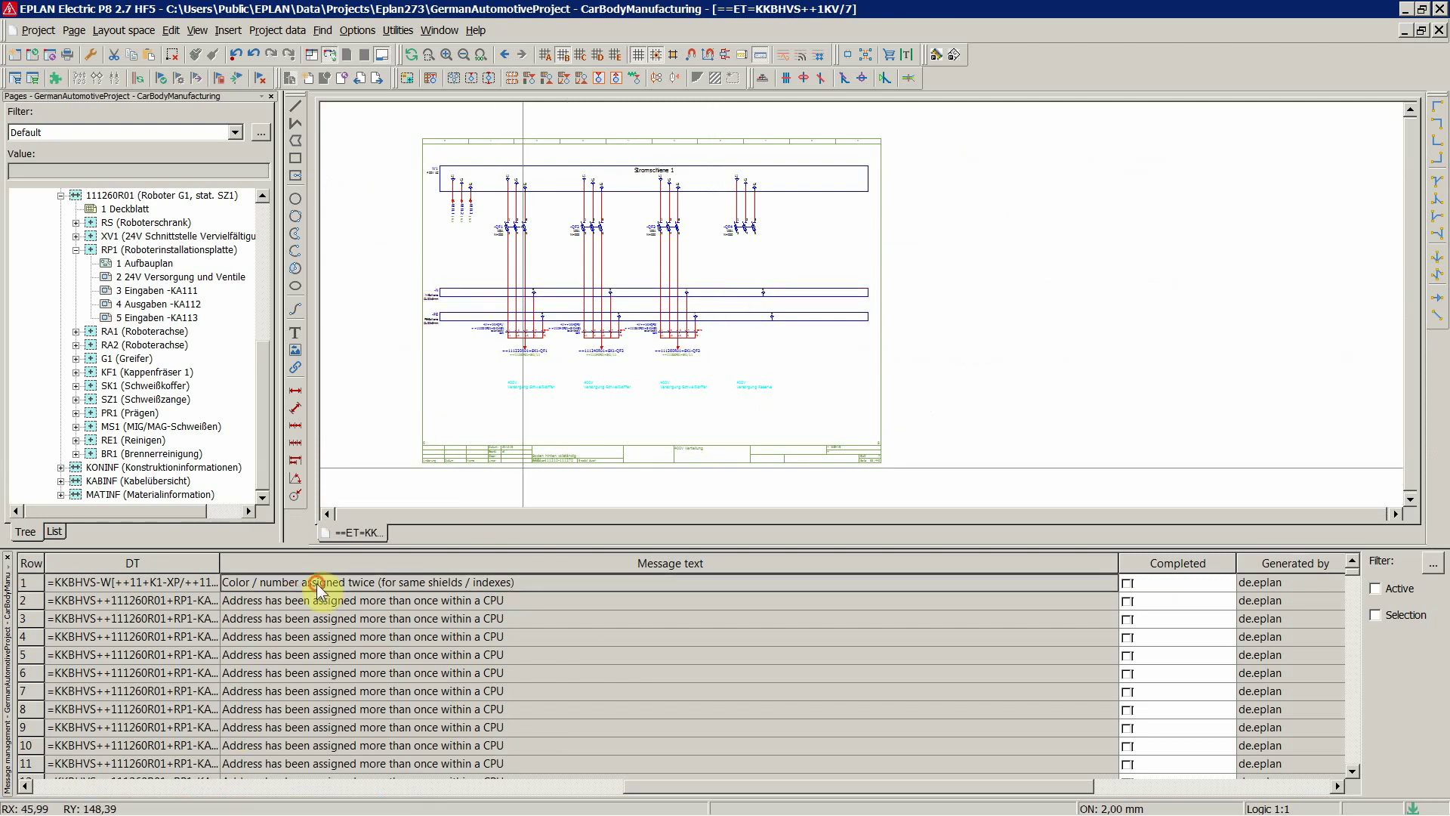
{"action": "right_click", "coordinate": [259, 590]}
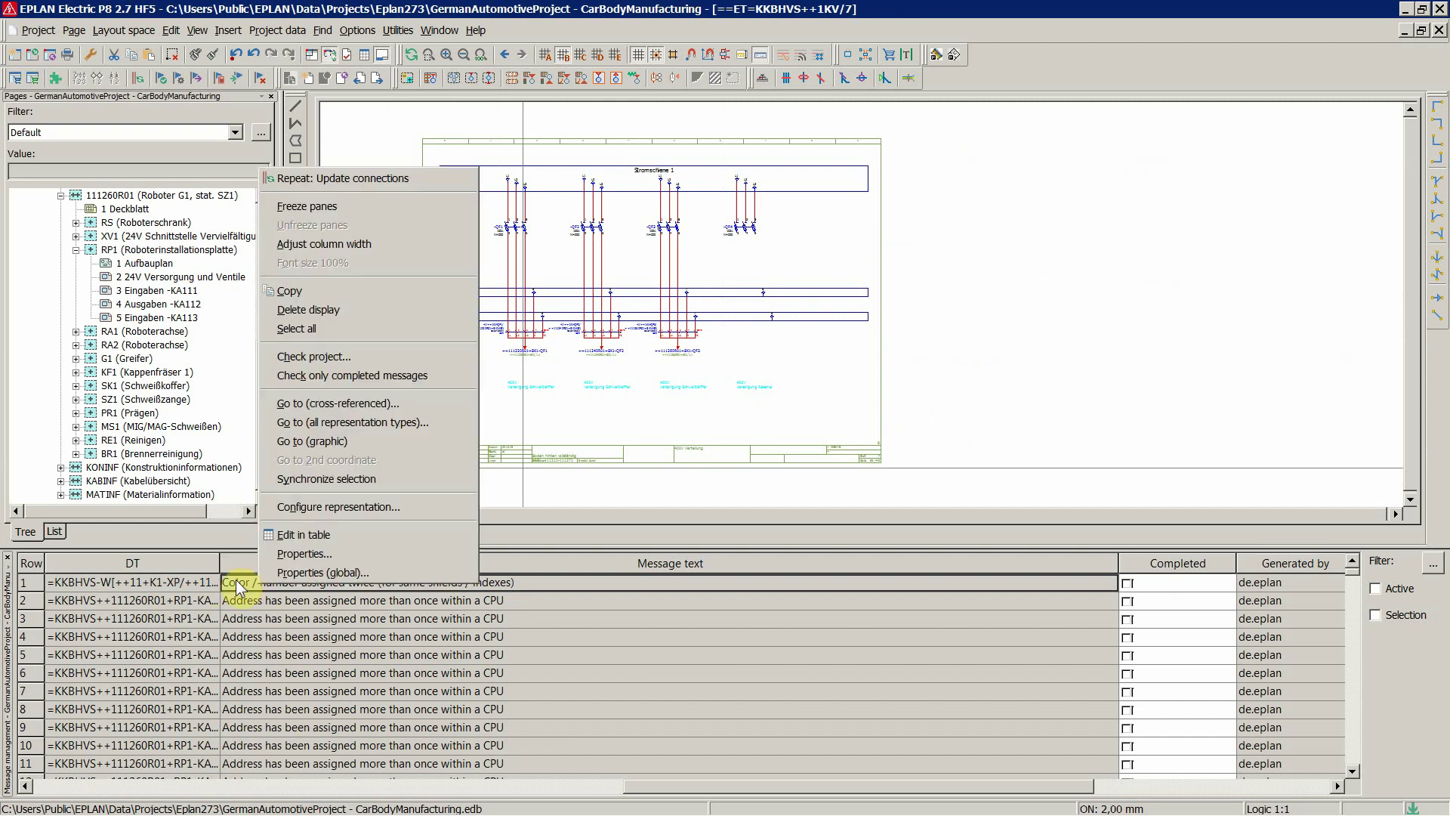
{"action": "left_click", "coordinate": [321, 445]}
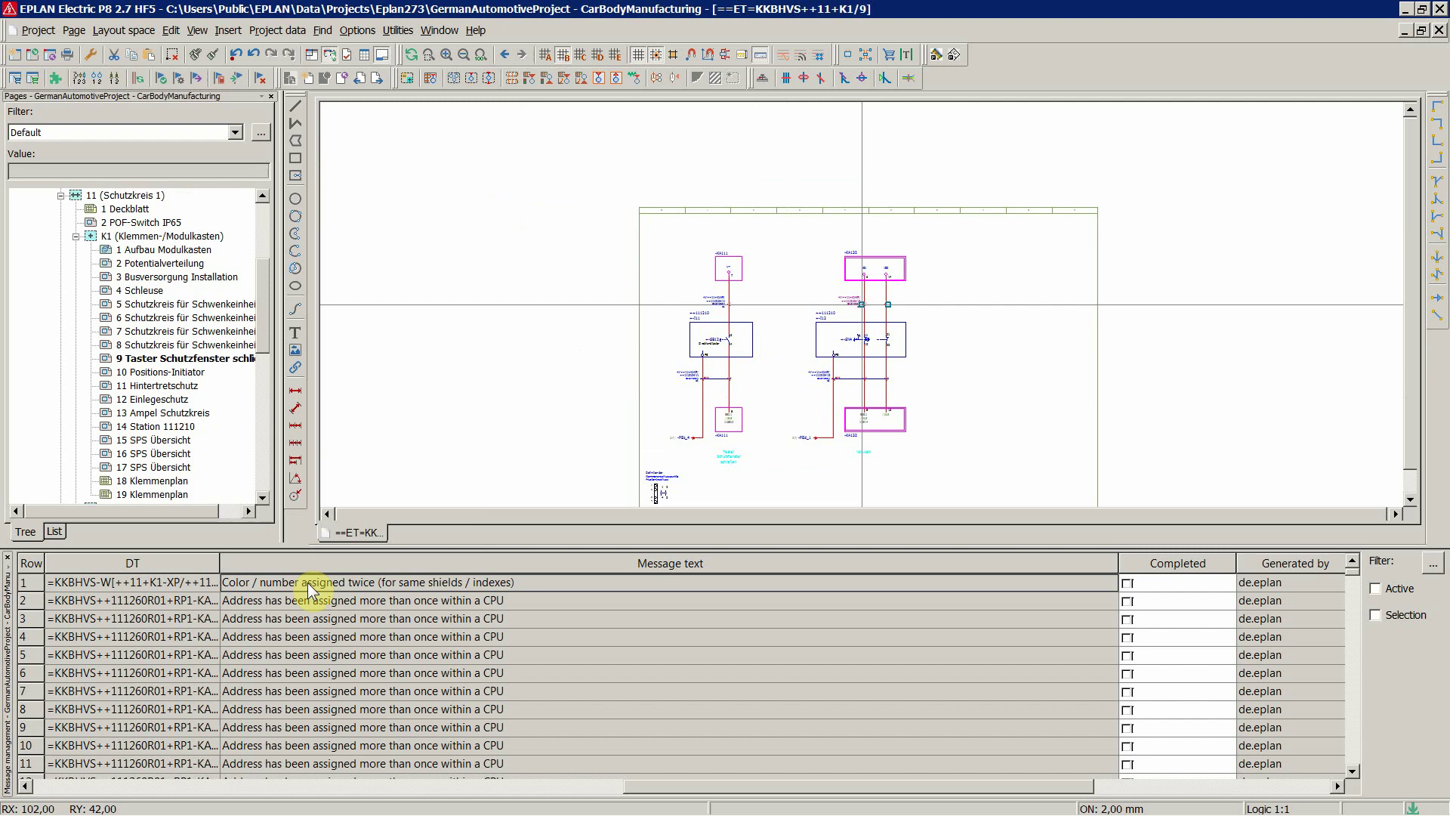
Step: Zoom around the -I12 box and review the page and first-message context options
{"action": "scroll", "coordinate": [891, 338], "scroll_direction": "up", "scroll_amount": 4}
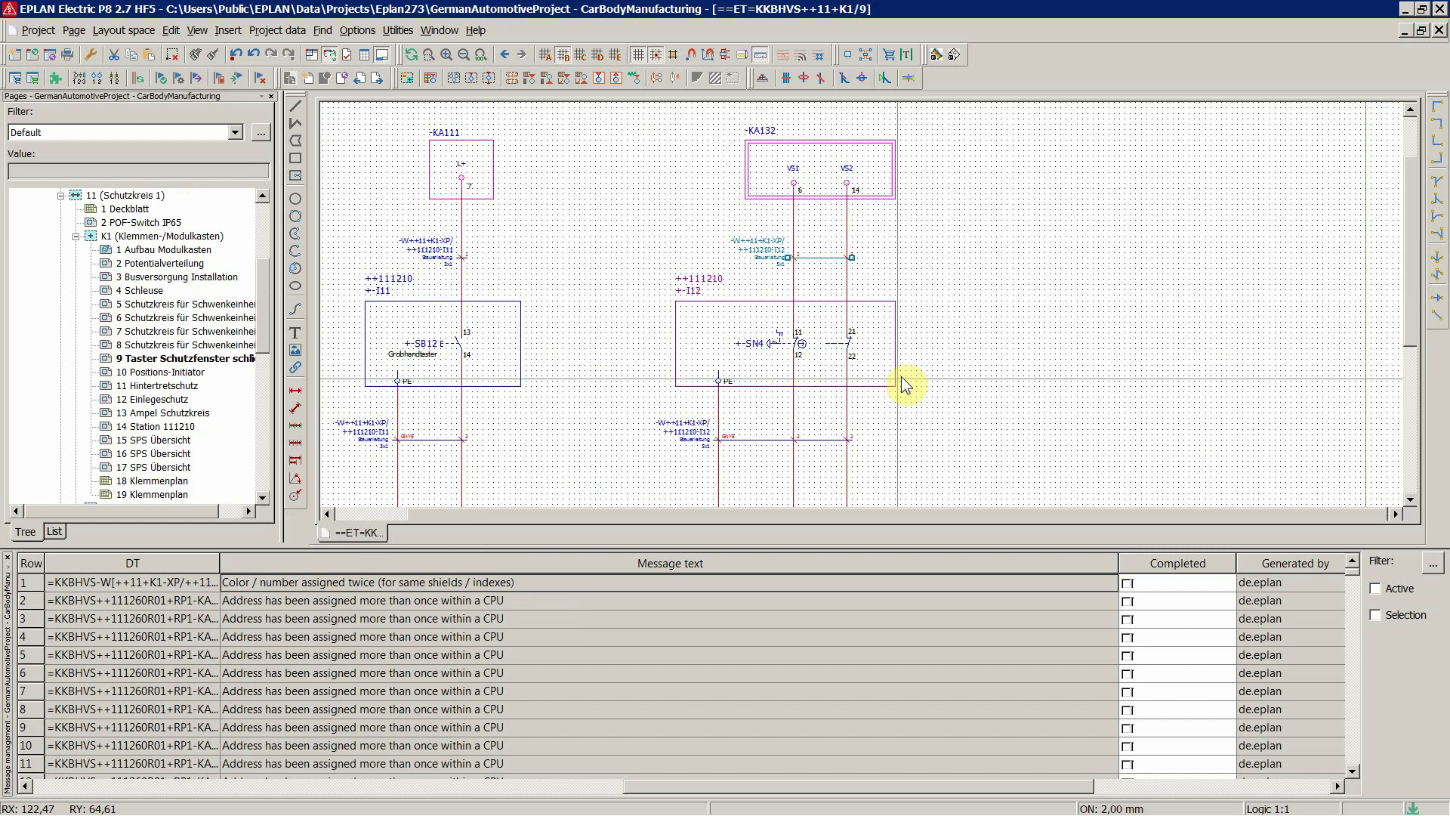
{"action": "scroll", "coordinate": [919, 343], "scroll_direction": "up", "scroll_amount": 3}
{"action": "scroll", "coordinate": [578, 200], "scroll_direction": "down", "scroll_amount": 2}
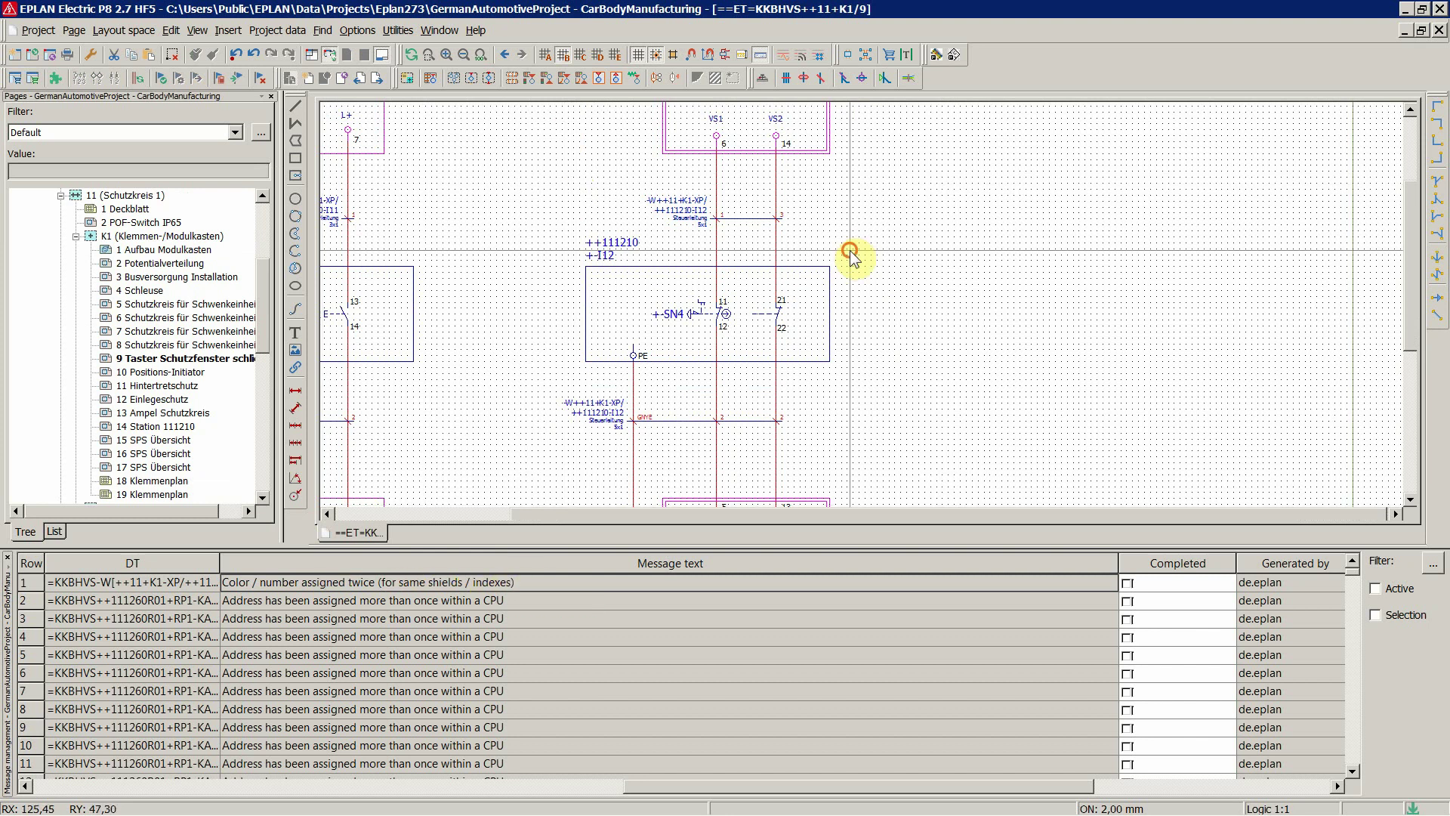
{"action": "scroll", "coordinate": [851, 247], "scroll_direction": "down", "scroll_amount": 1}
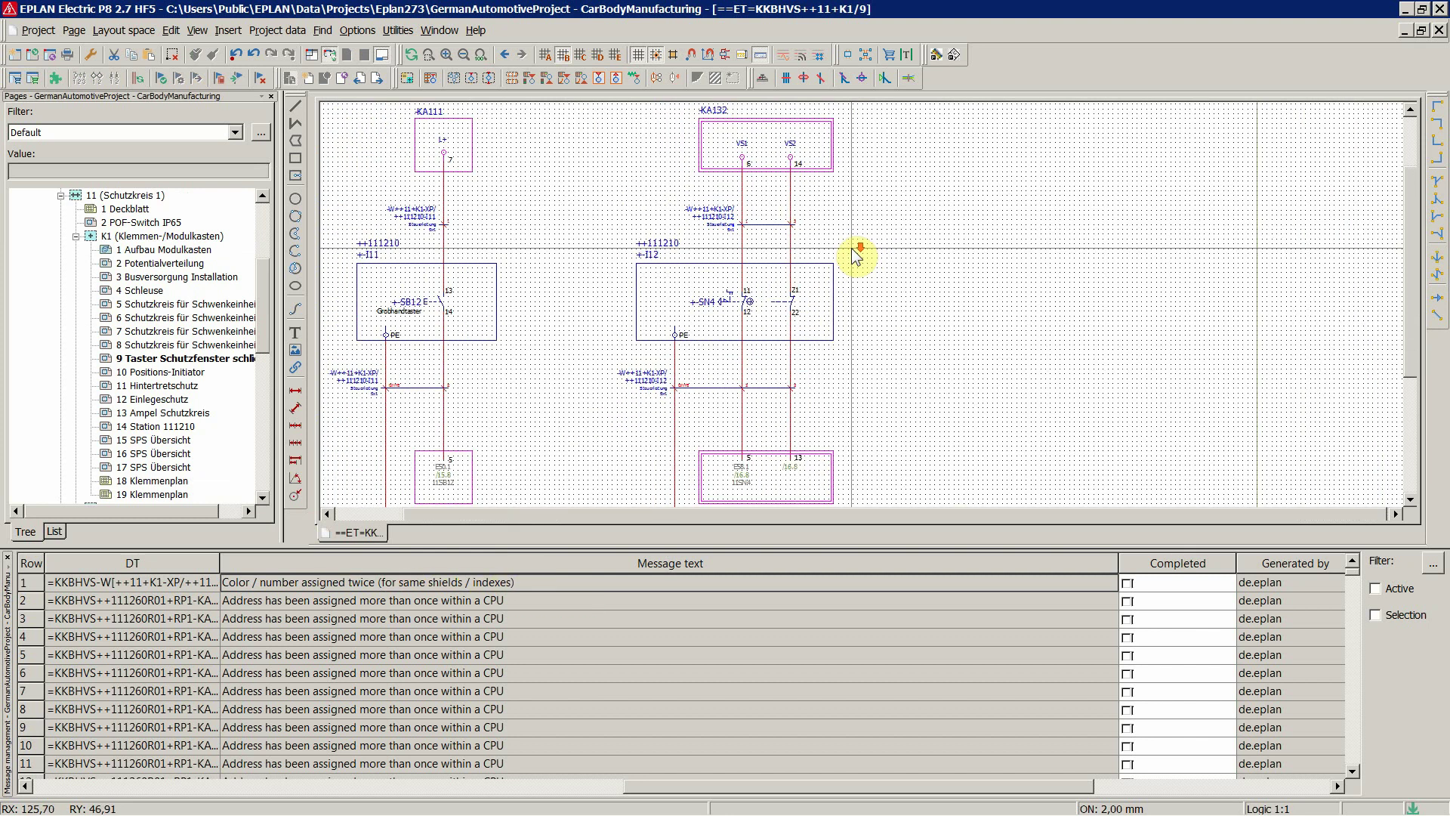
{"action": "right_click", "coordinate": [568, 348]}
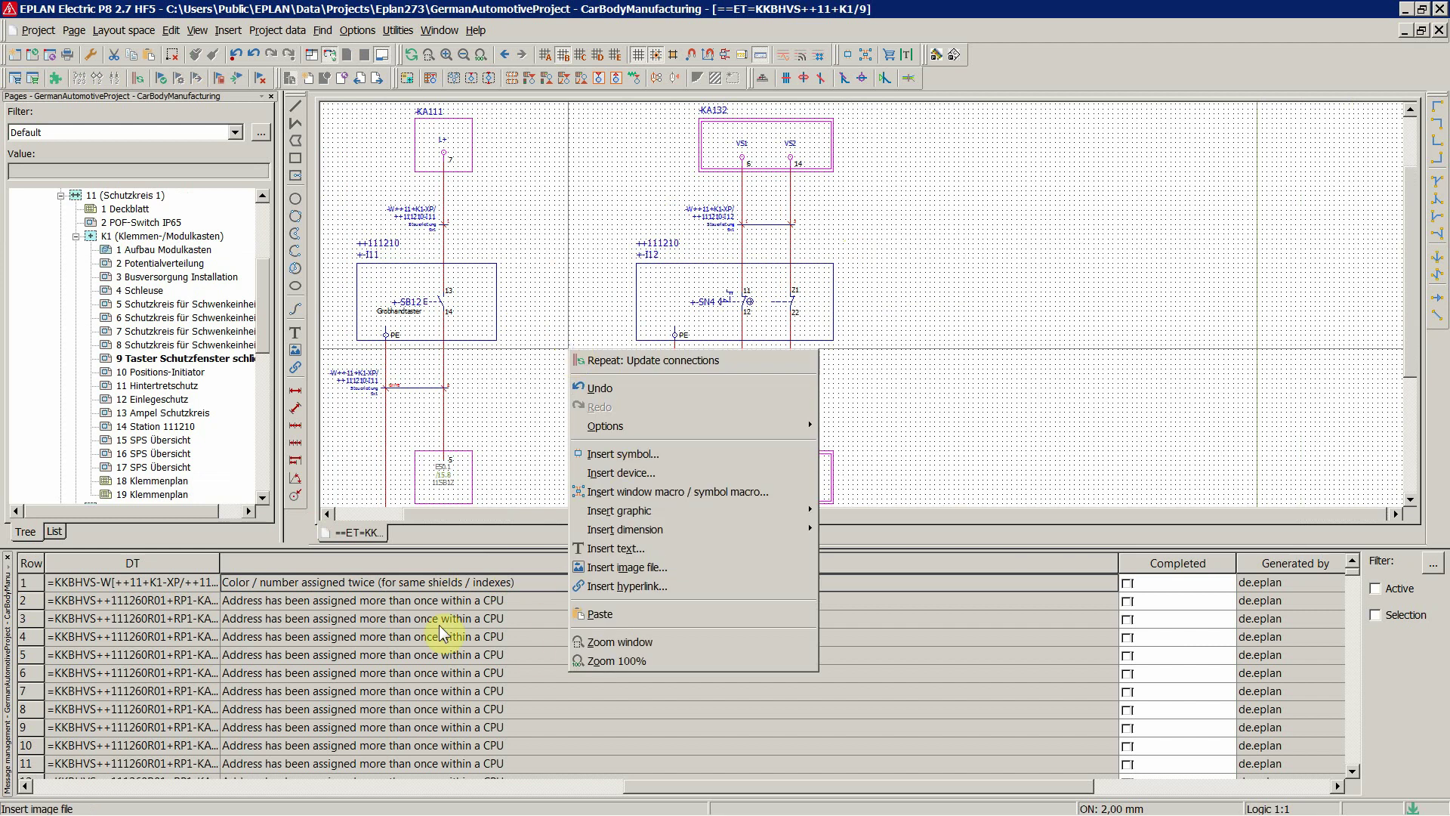
{"action": "right_click", "coordinate": [434, 589]}
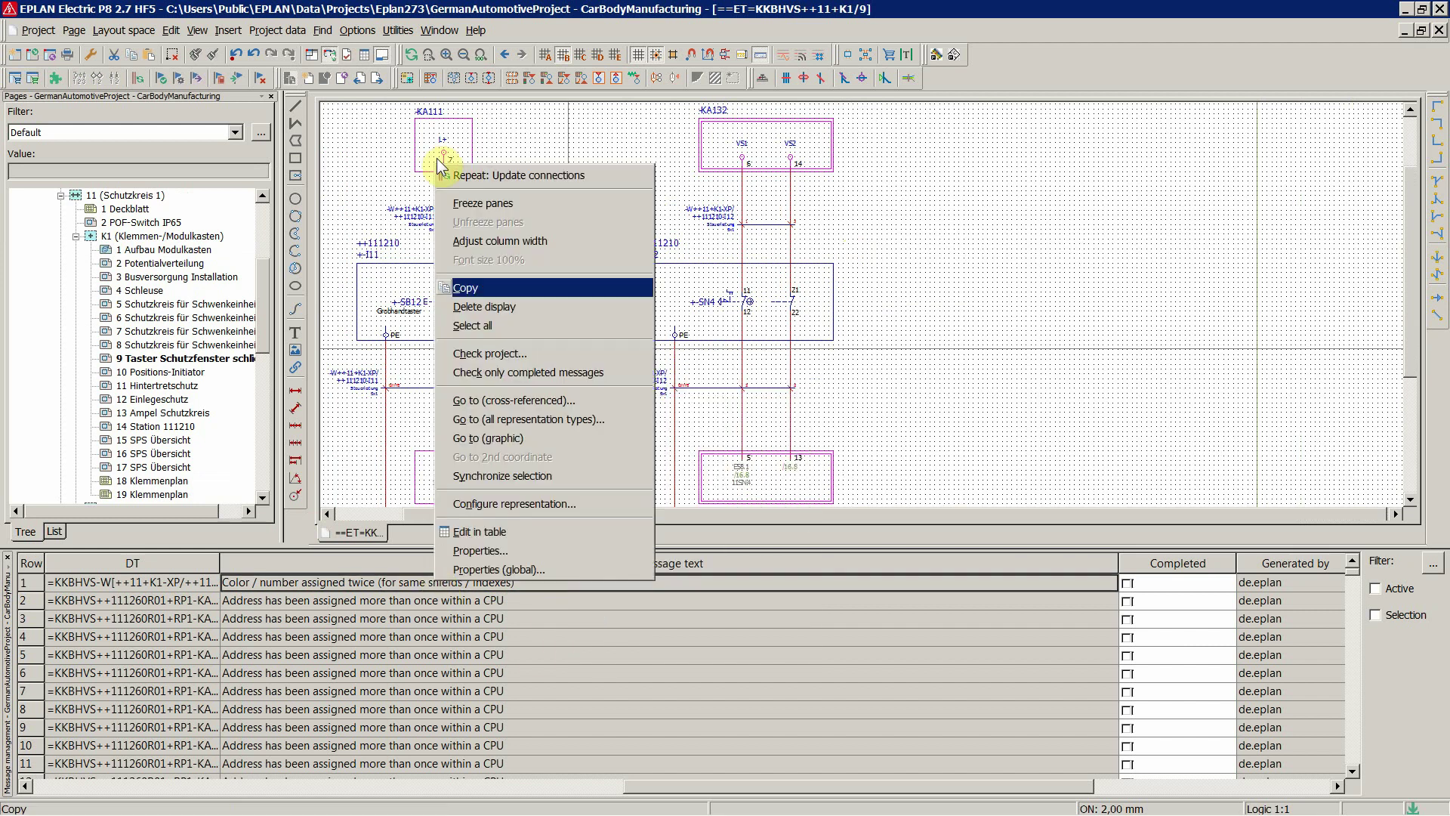
{"action": "left_click", "coordinate": [355, 157]}
{"action": "left_click", "coordinate": [281, 31]}
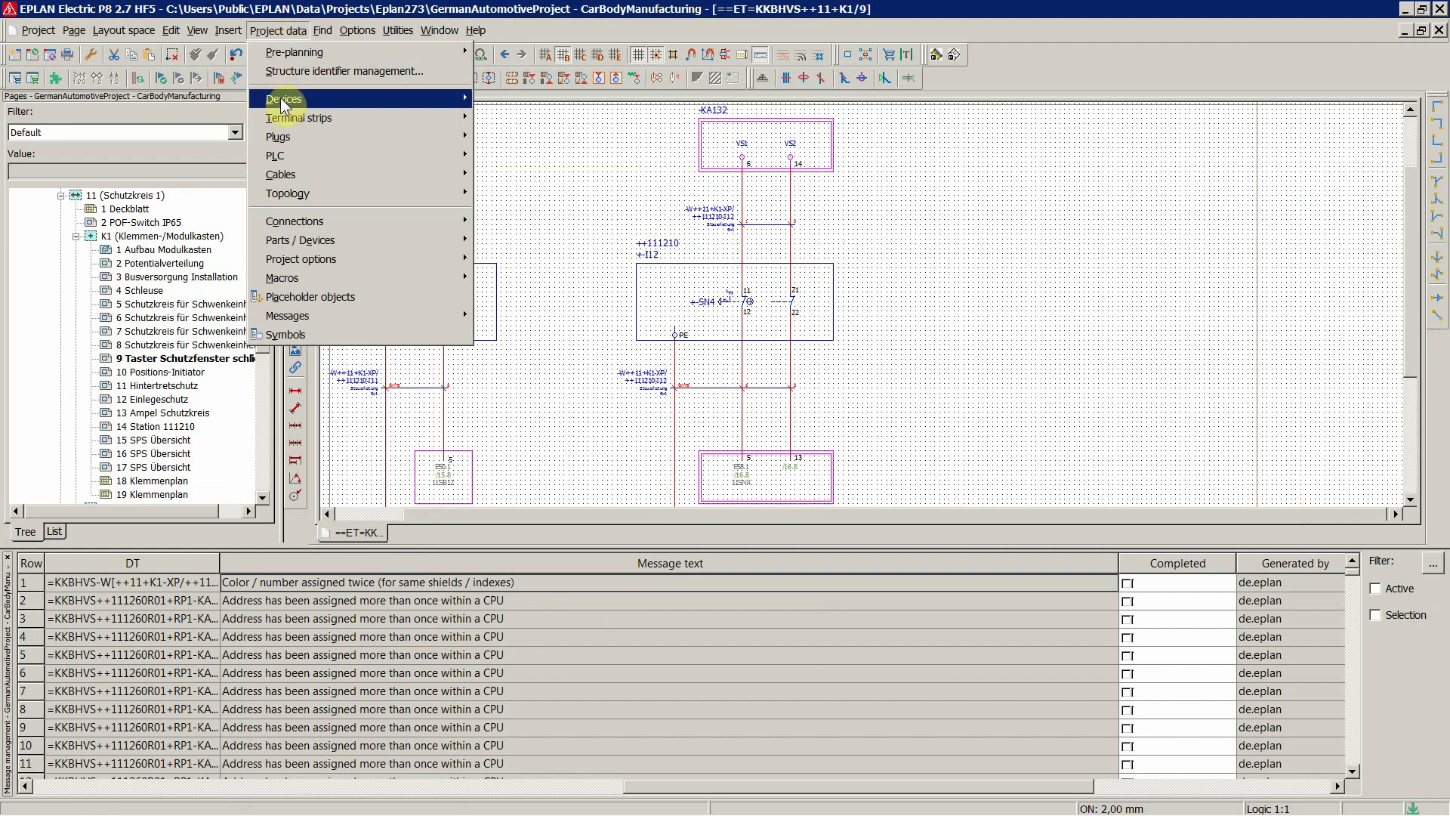
Step: Show the Project data menu's Devices submenu with its Navigator command
{"action": "mouse_move", "coordinate": [284, 106]}
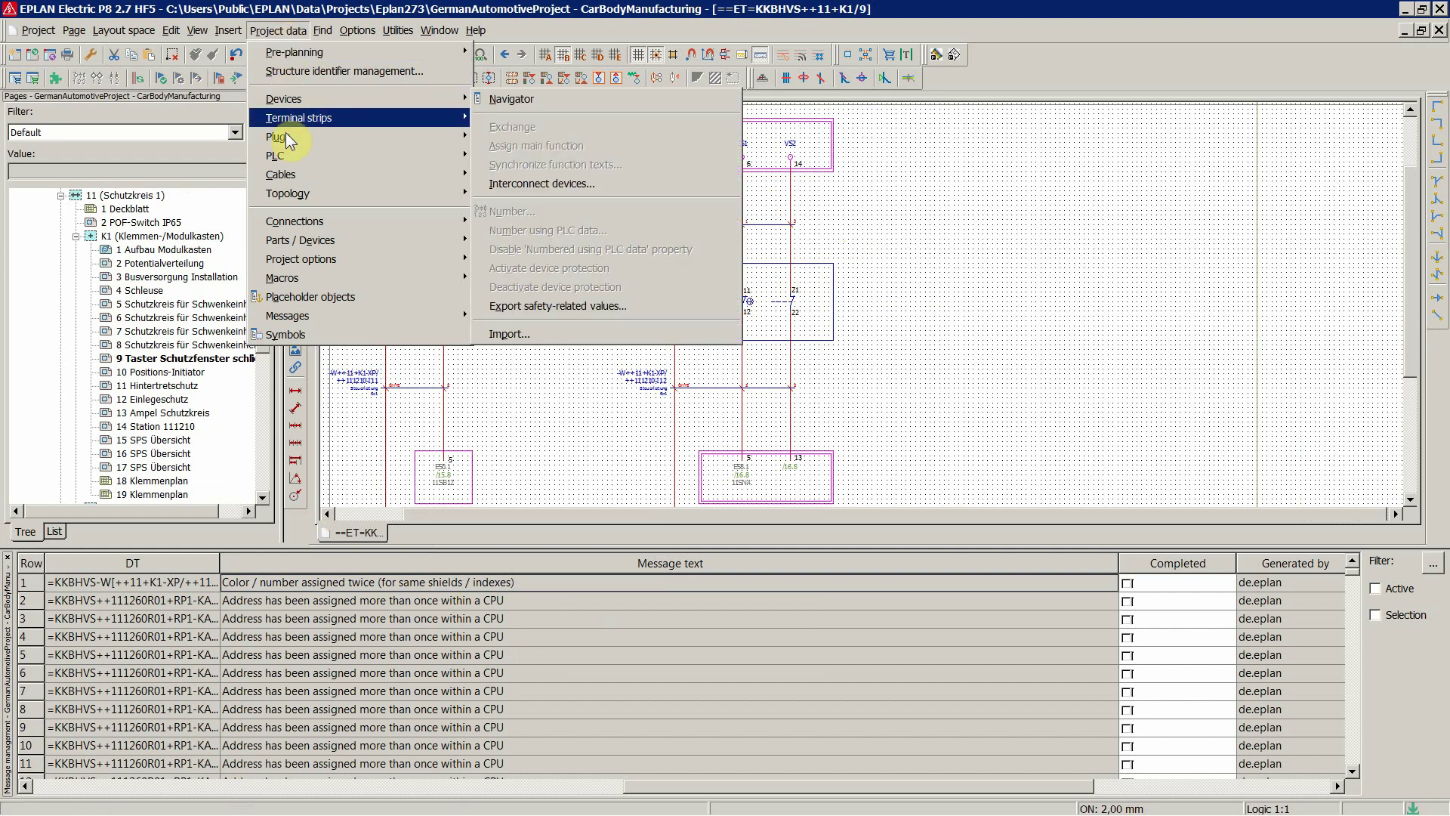
{"action": "left_click", "coordinate": [962, 278]}
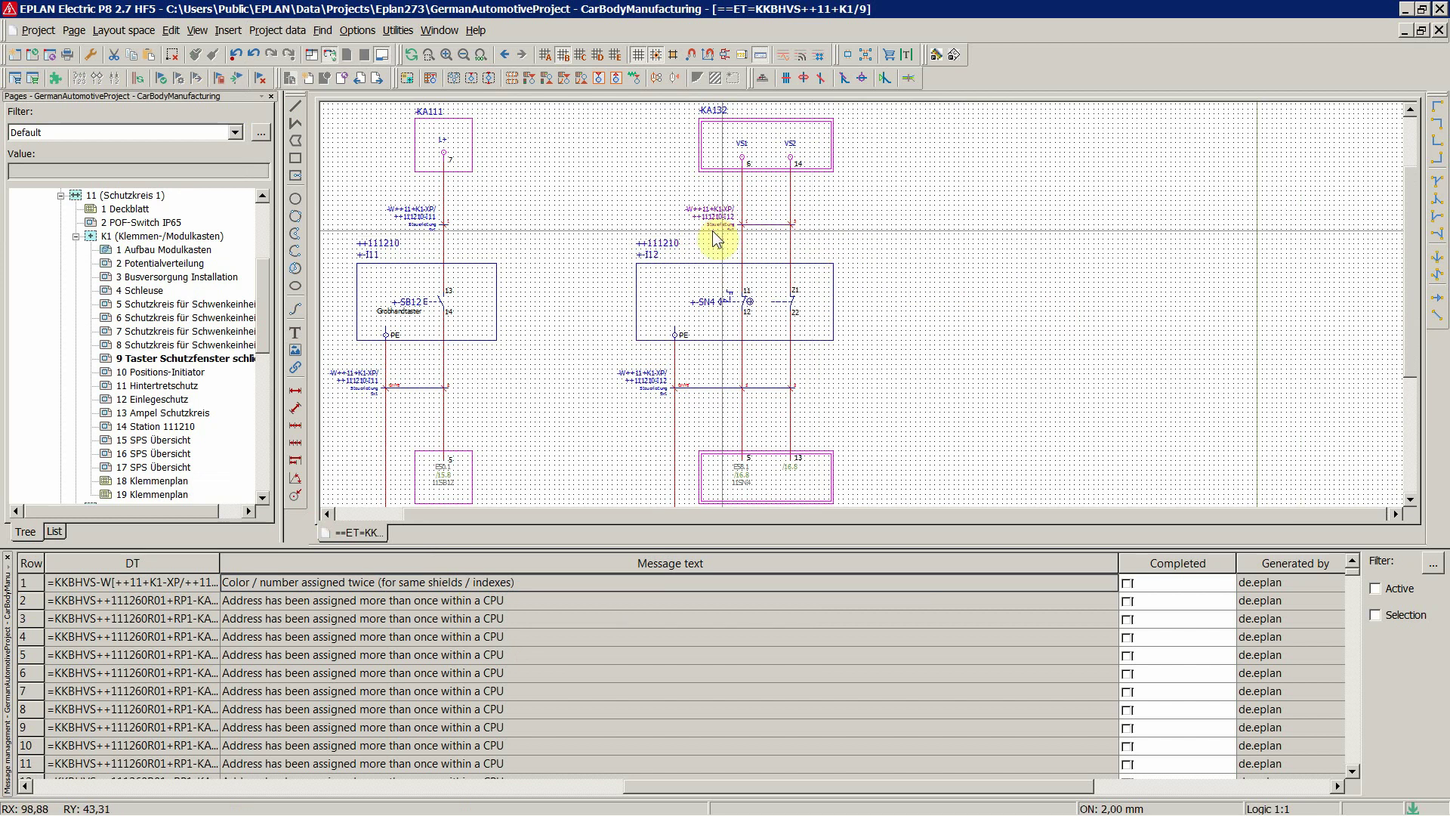
{"action": "left_click", "coordinate": [277, 31]}
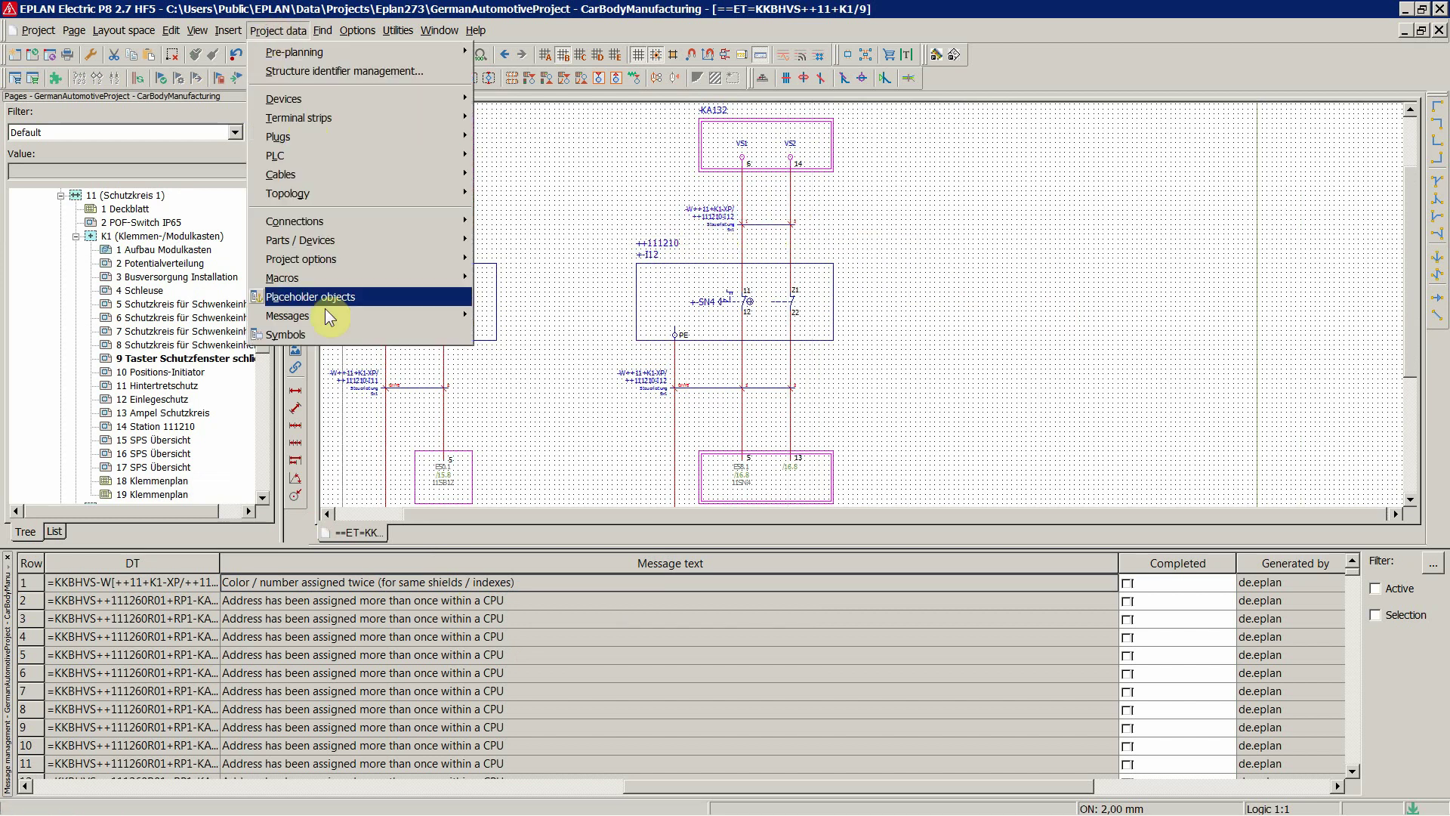
{"action": "mouse_move", "coordinate": [284, 100]}
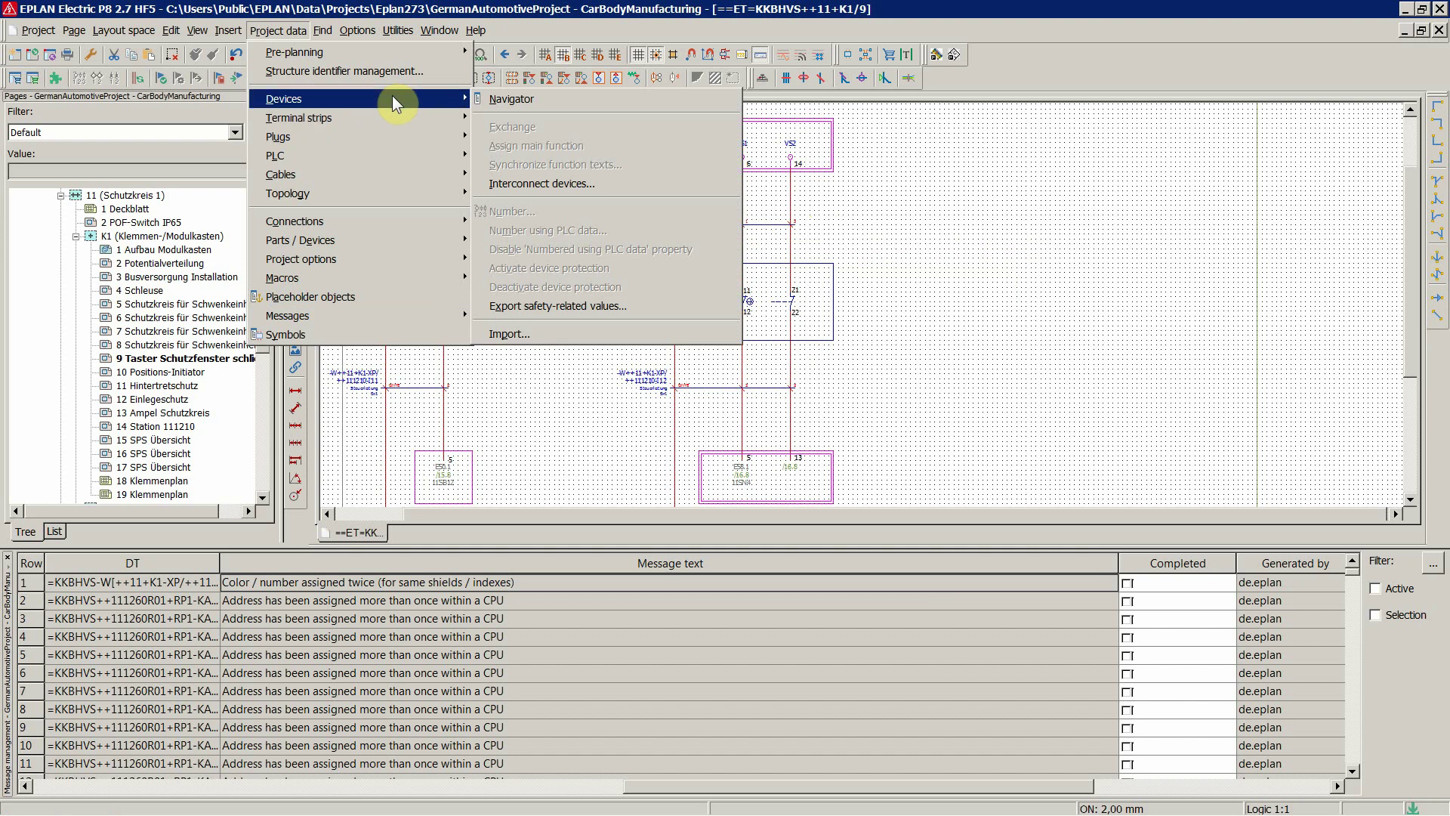
Step: Open the Devices navigator beside the schematic, listing KKBHVS and KKU1G1
{"action": "left_click", "coordinate": [511, 99]}
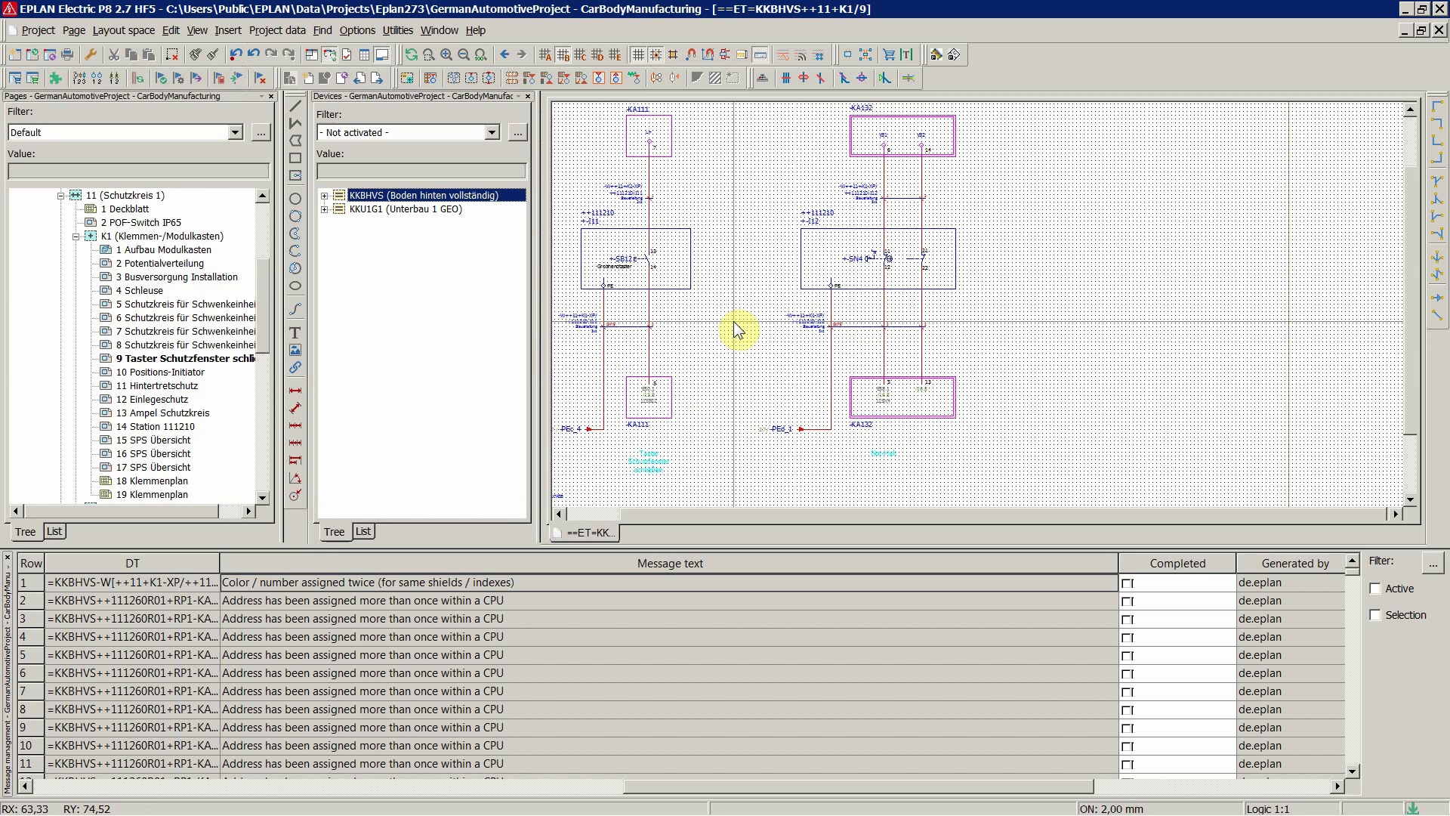
{"action": "right_click", "coordinate": [866, 198]}
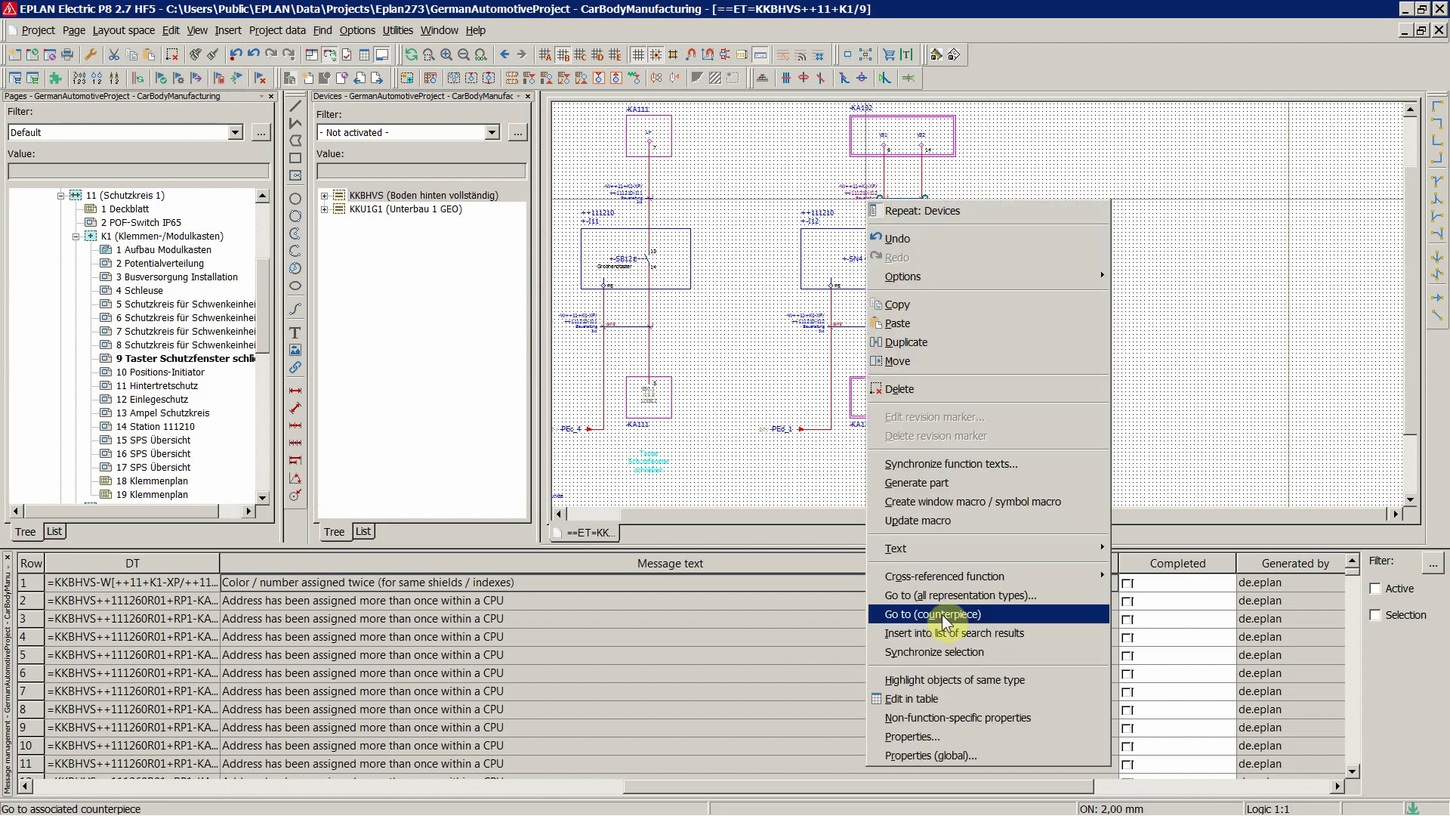
{"action": "left_click", "coordinate": [730, 389]}
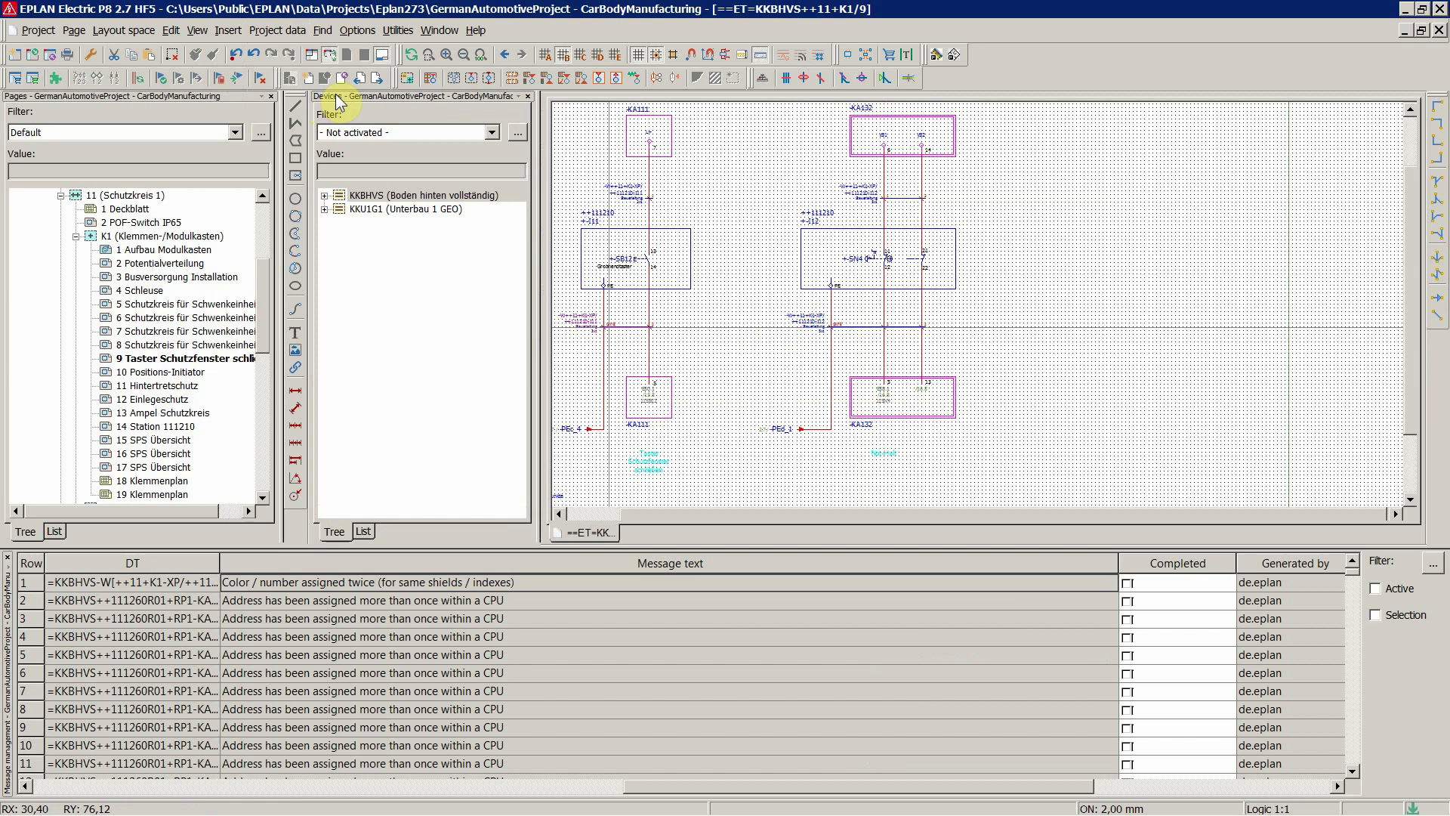
{"action": "left_click", "coordinate": [265, 33]}
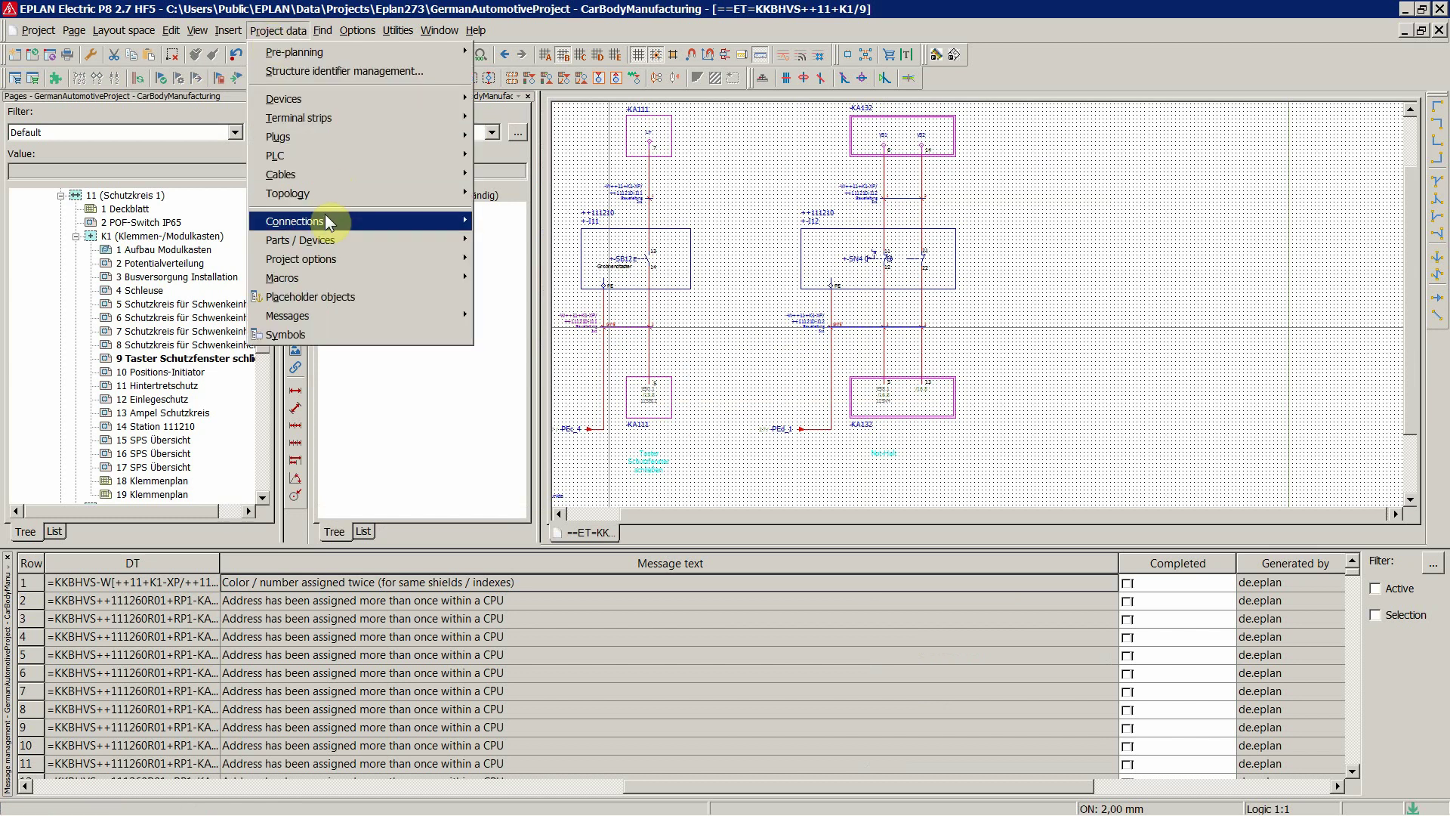
{"action": "mouse_move", "coordinate": [292, 176]}
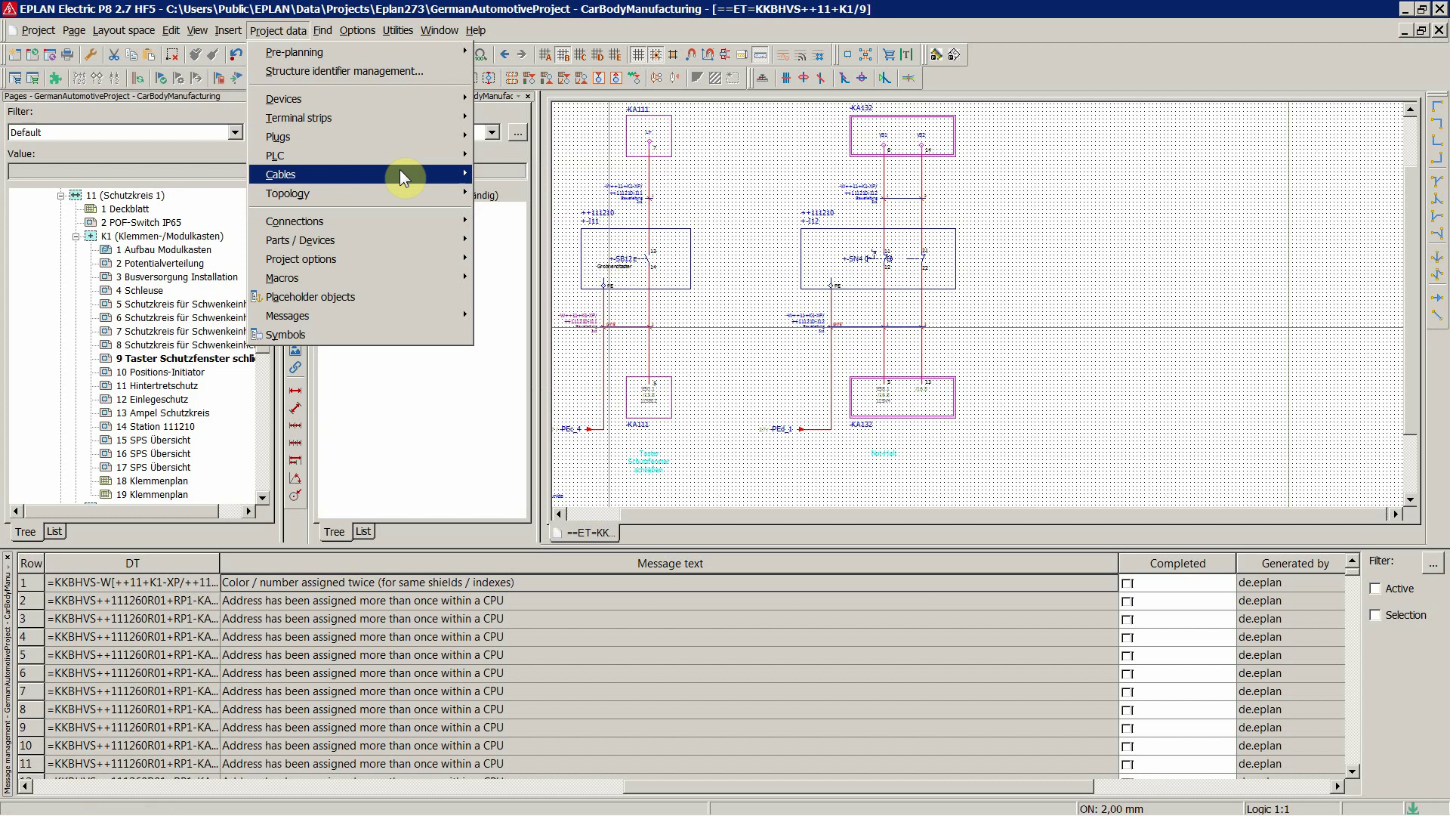
{"action": "mouse_move", "coordinate": [410, 176]}
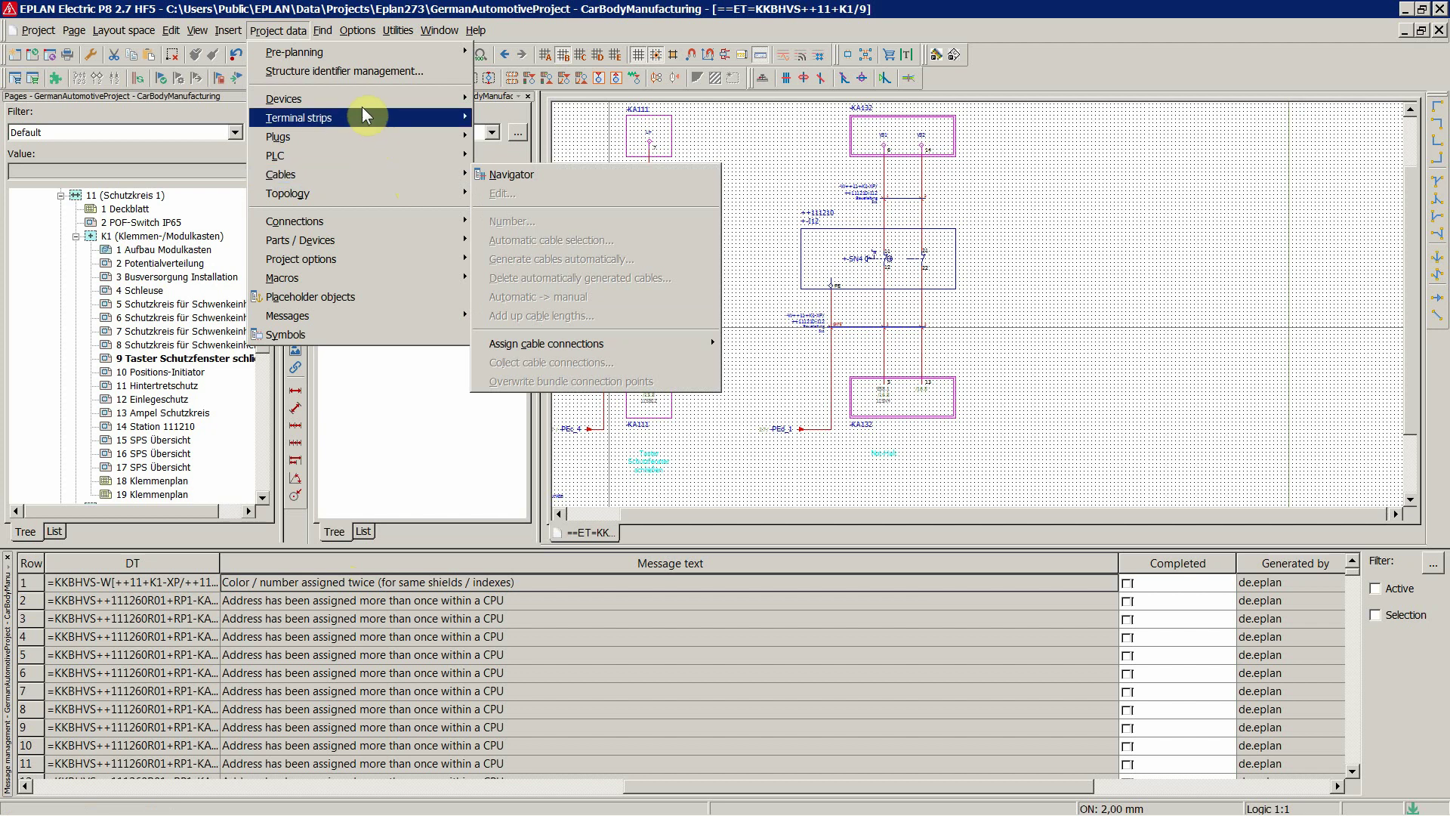
{"action": "mouse_move", "coordinate": [368, 101]}
{"action": "left_click", "coordinate": [502, 106]}
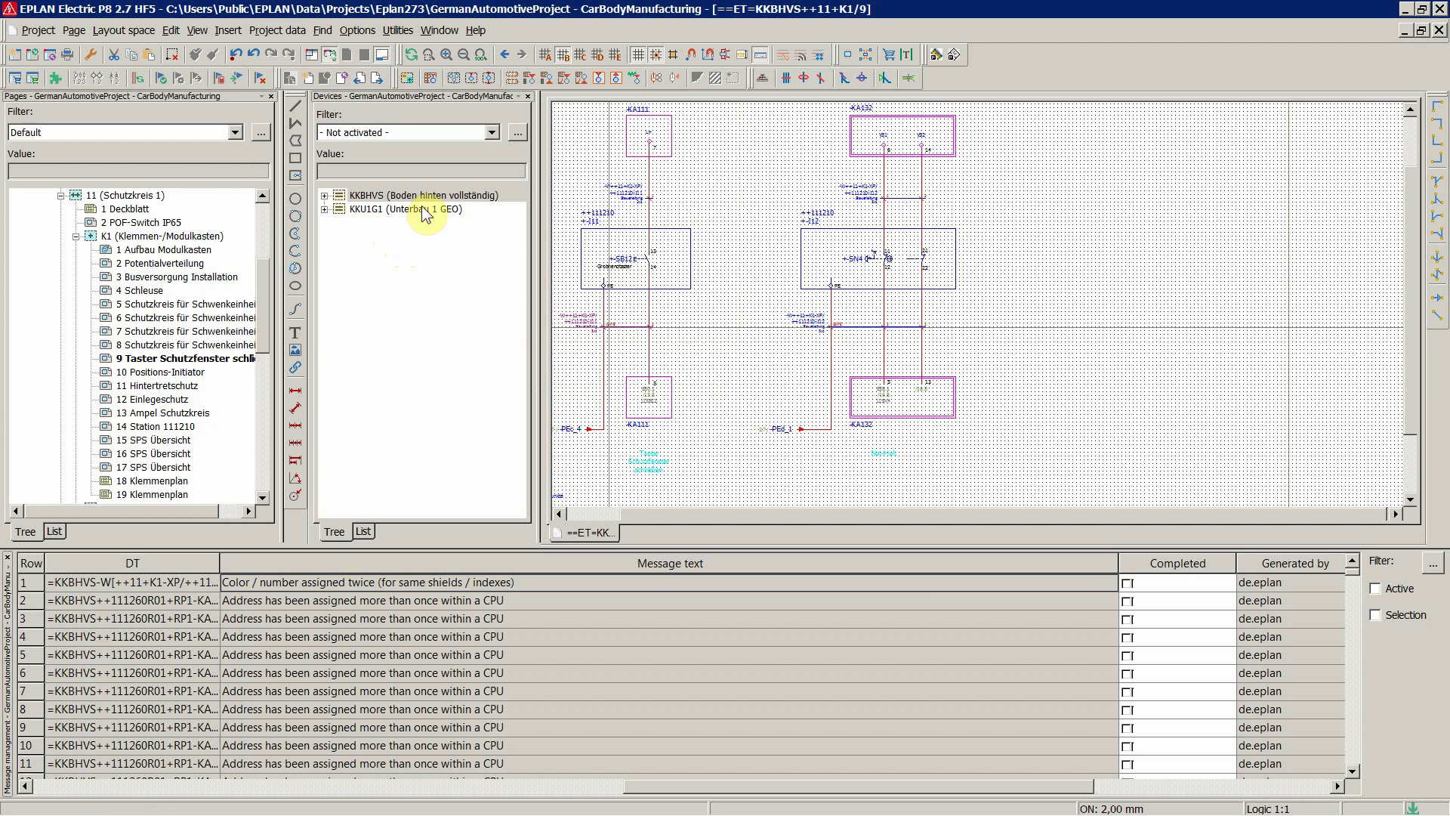
Step: Select KKBHVS, synchronize to message 1's cable W[++11+K1-XP/++111210-I12], and open page K1/6
{"action": "left_click", "coordinate": [423, 244]}
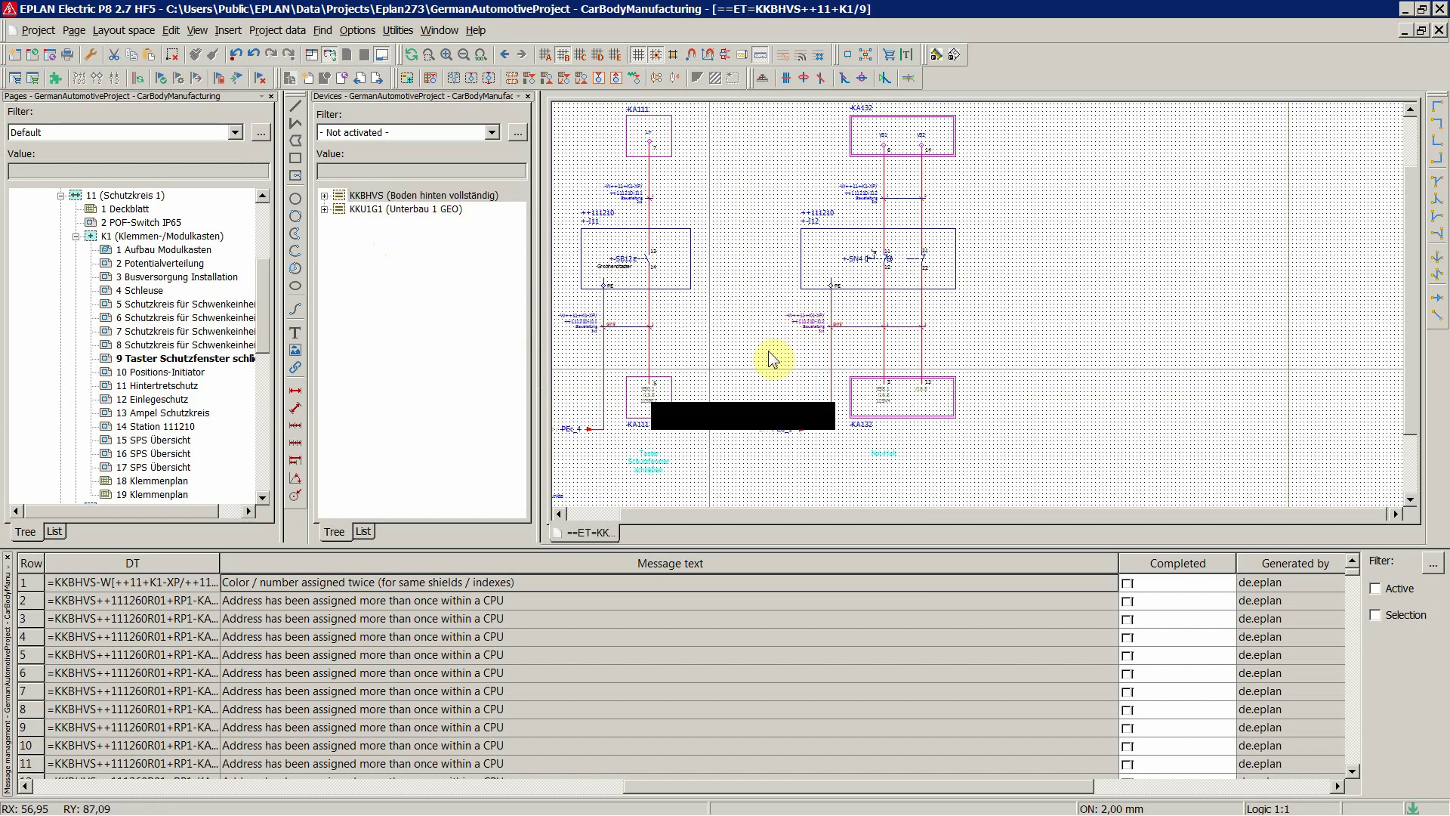
{"action": "right_click", "coordinate": [339, 588]}
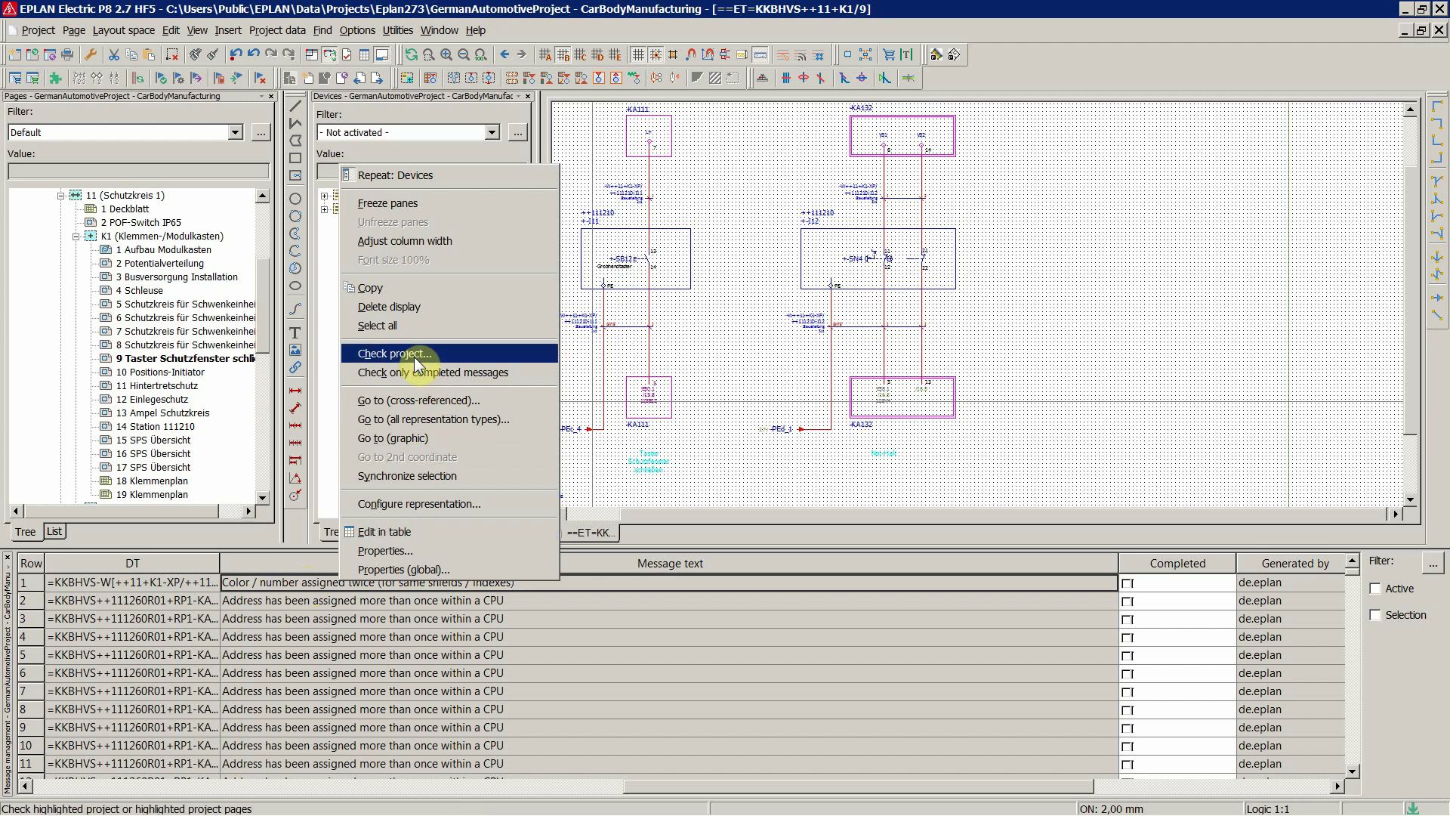
{"action": "left_click", "coordinate": [394, 477]}
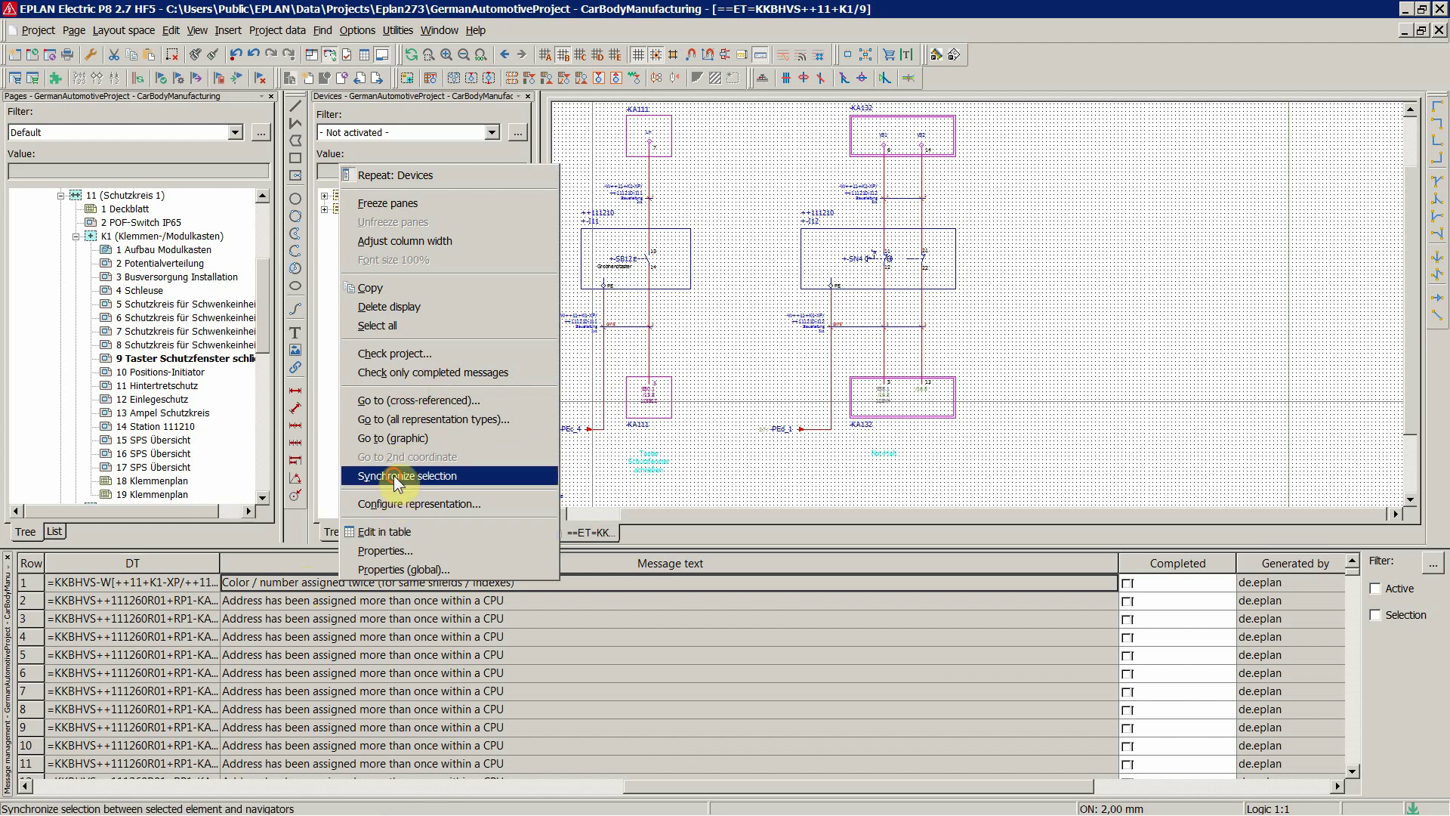
{"action": "left_click", "coordinate": [728, 349]}
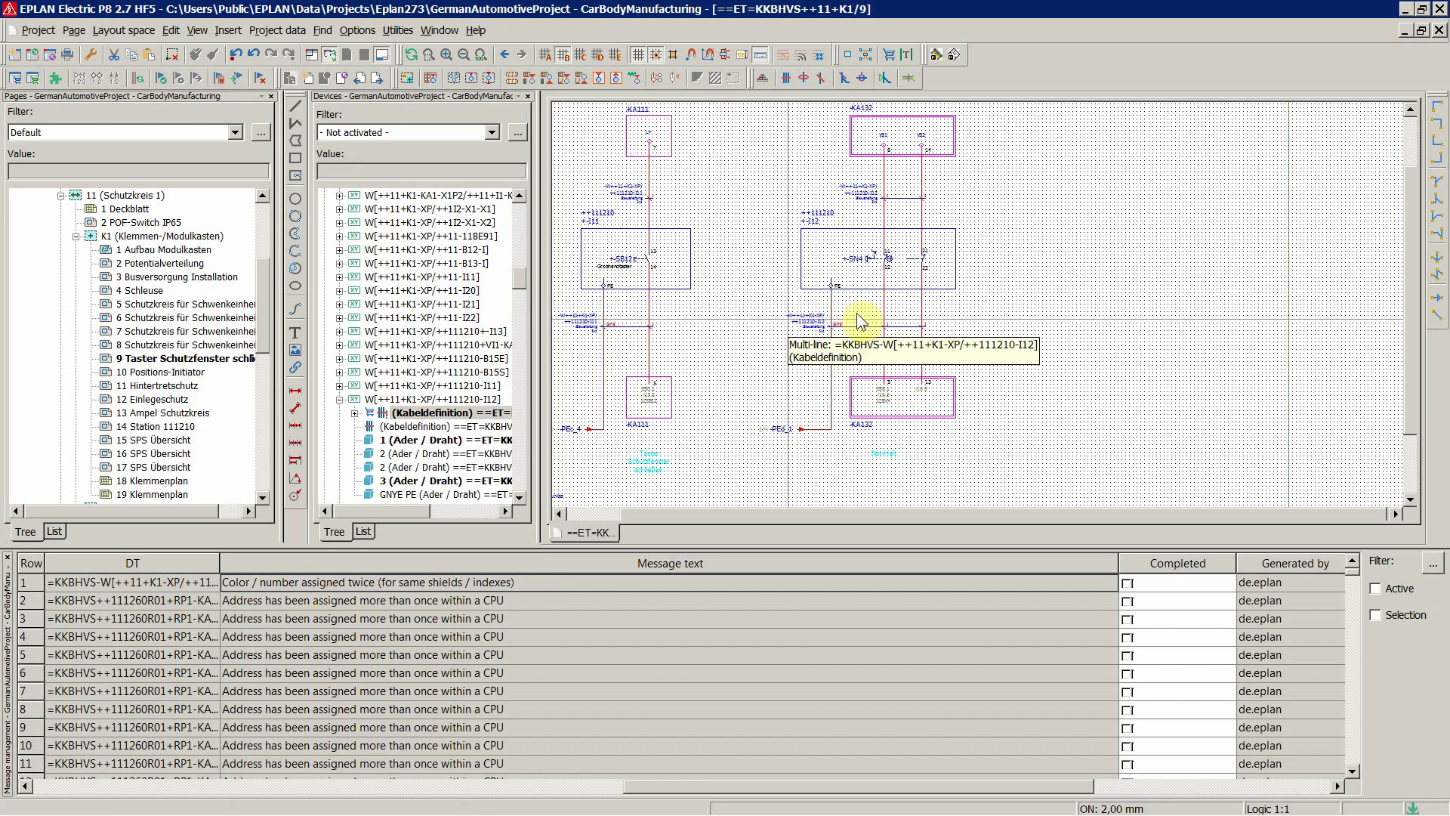
{"action": "left_click", "coordinate": [166, 317]}
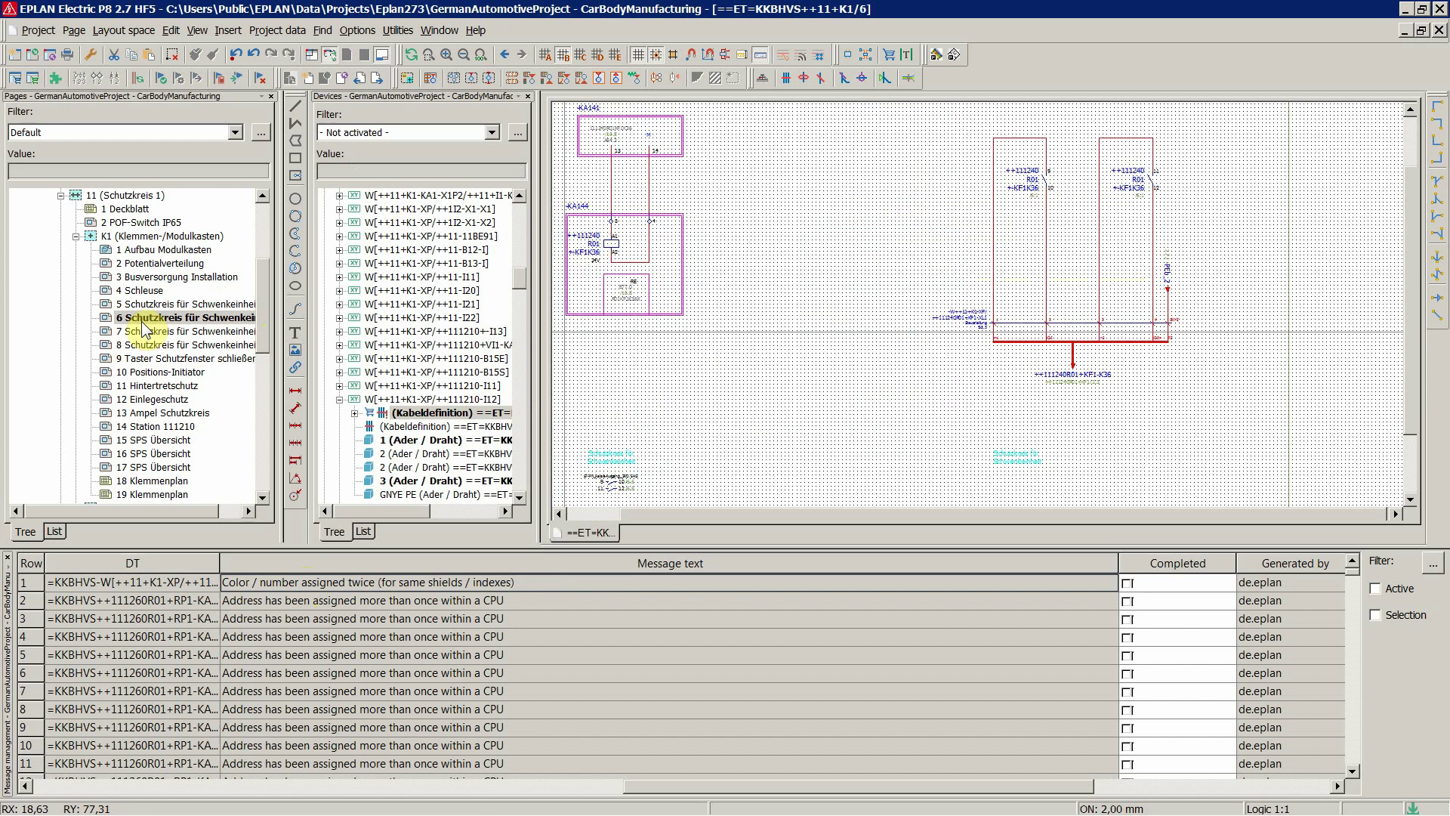
Step: Synchronize the devices navigator to message 1's cable and select its cable definition entry
{"action": "right_click", "coordinate": [367, 583]}
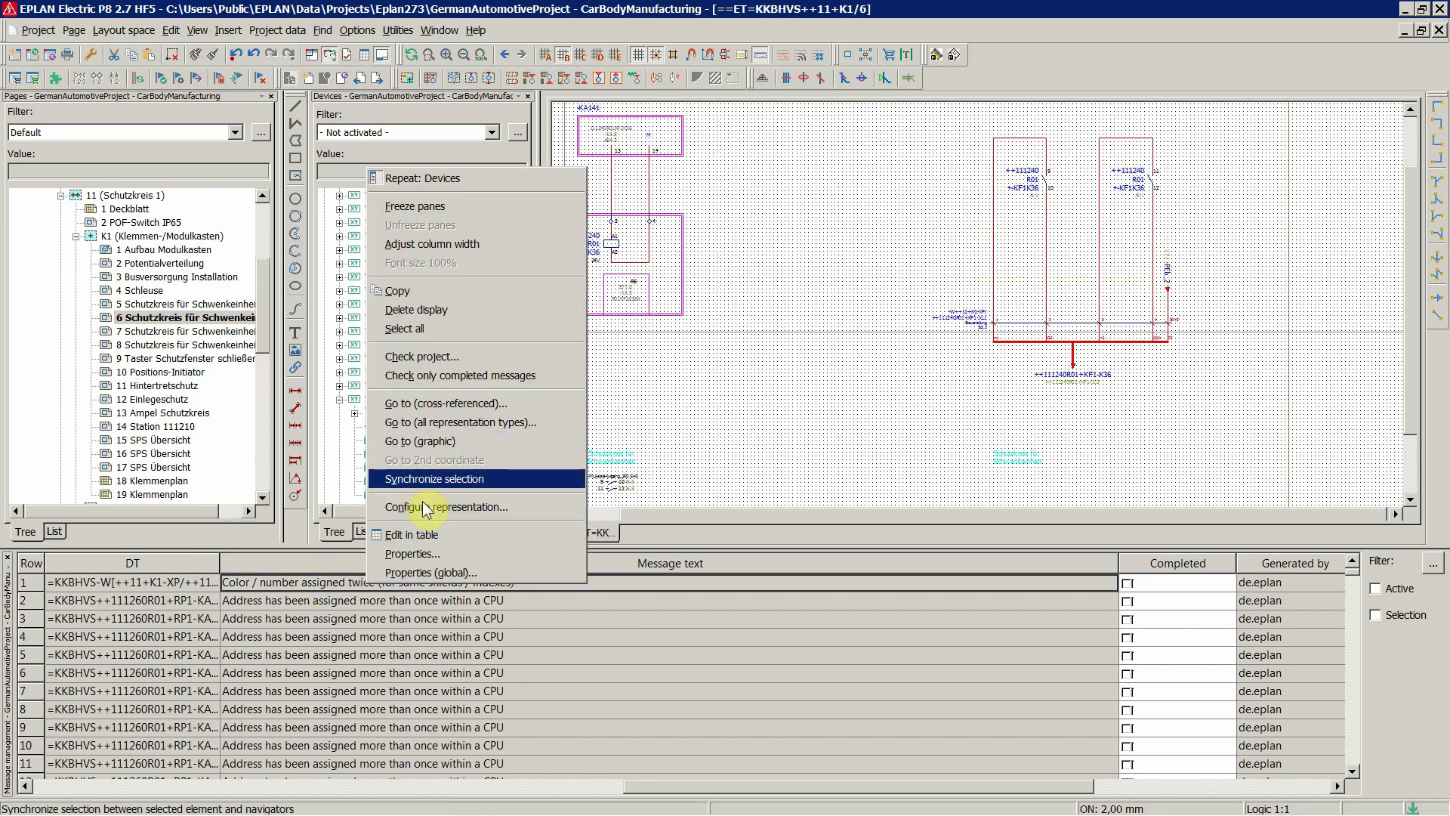
{"action": "left_click", "coordinate": [460, 479]}
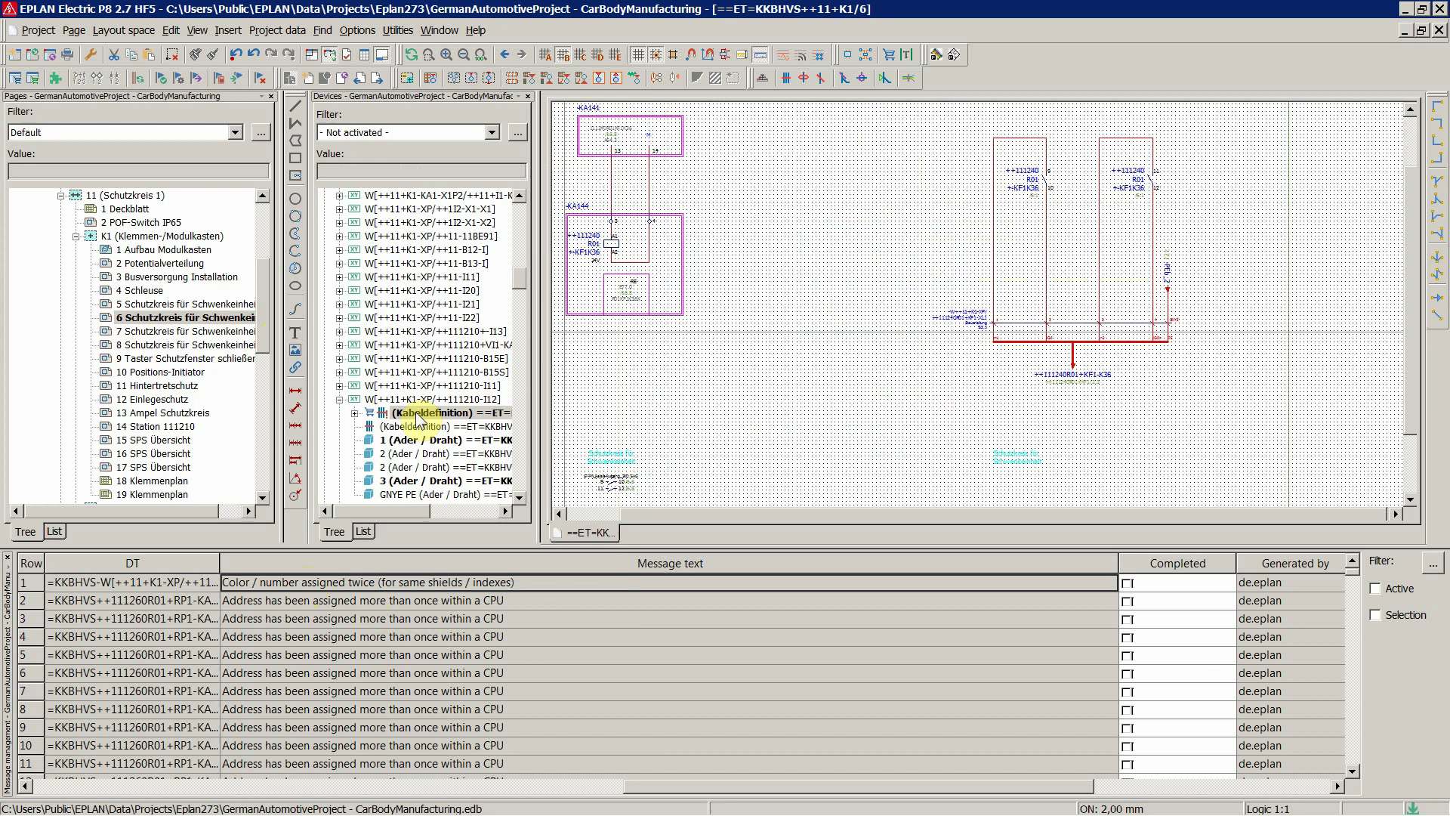
{"action": "left_click", "coordinate": [415, 413]}
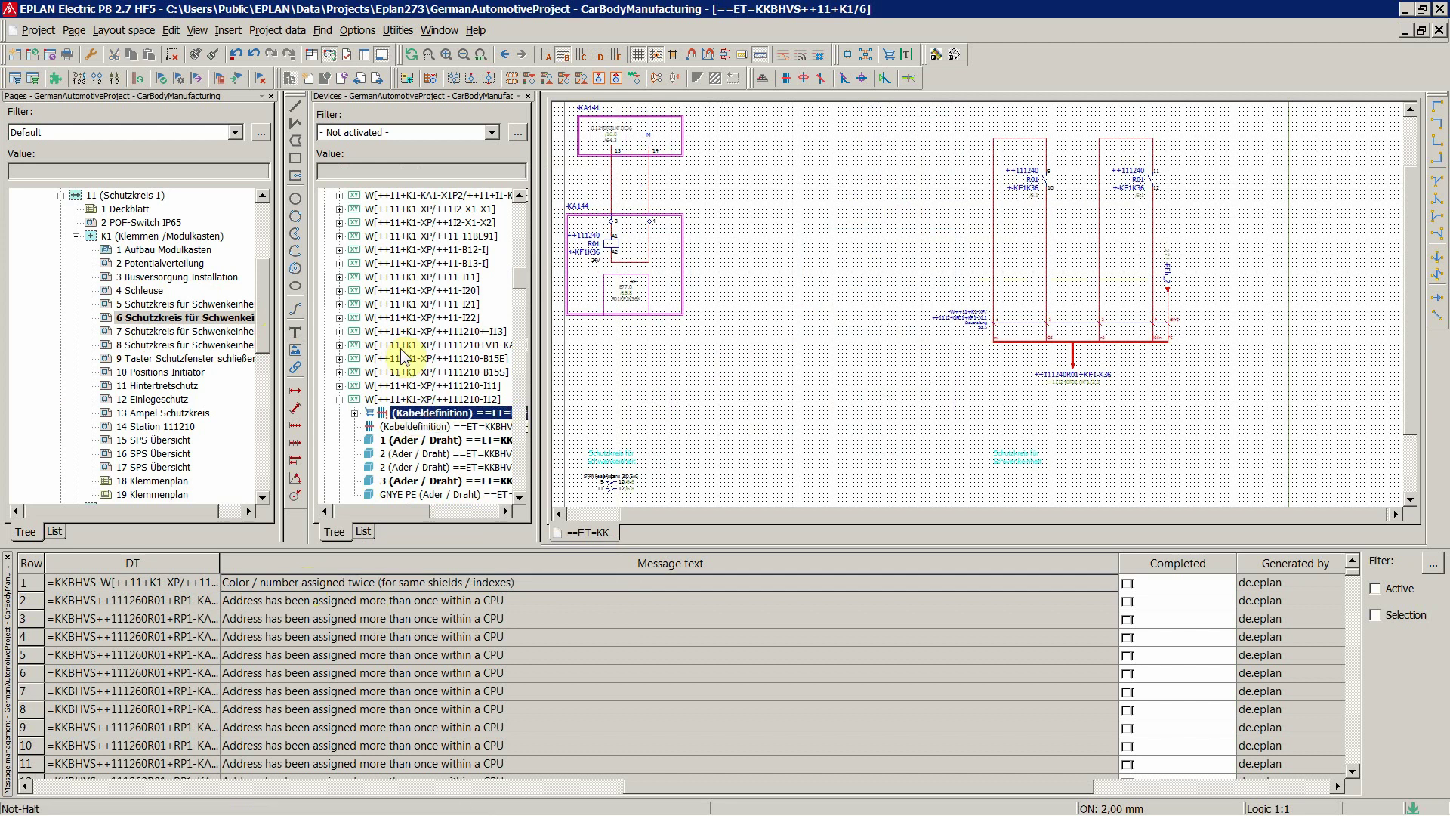
Step: Go to message 1's graphic on page K1/9, showing device I12 with button SN4
{"action": "right_click", "coordinate": [380, 583]}
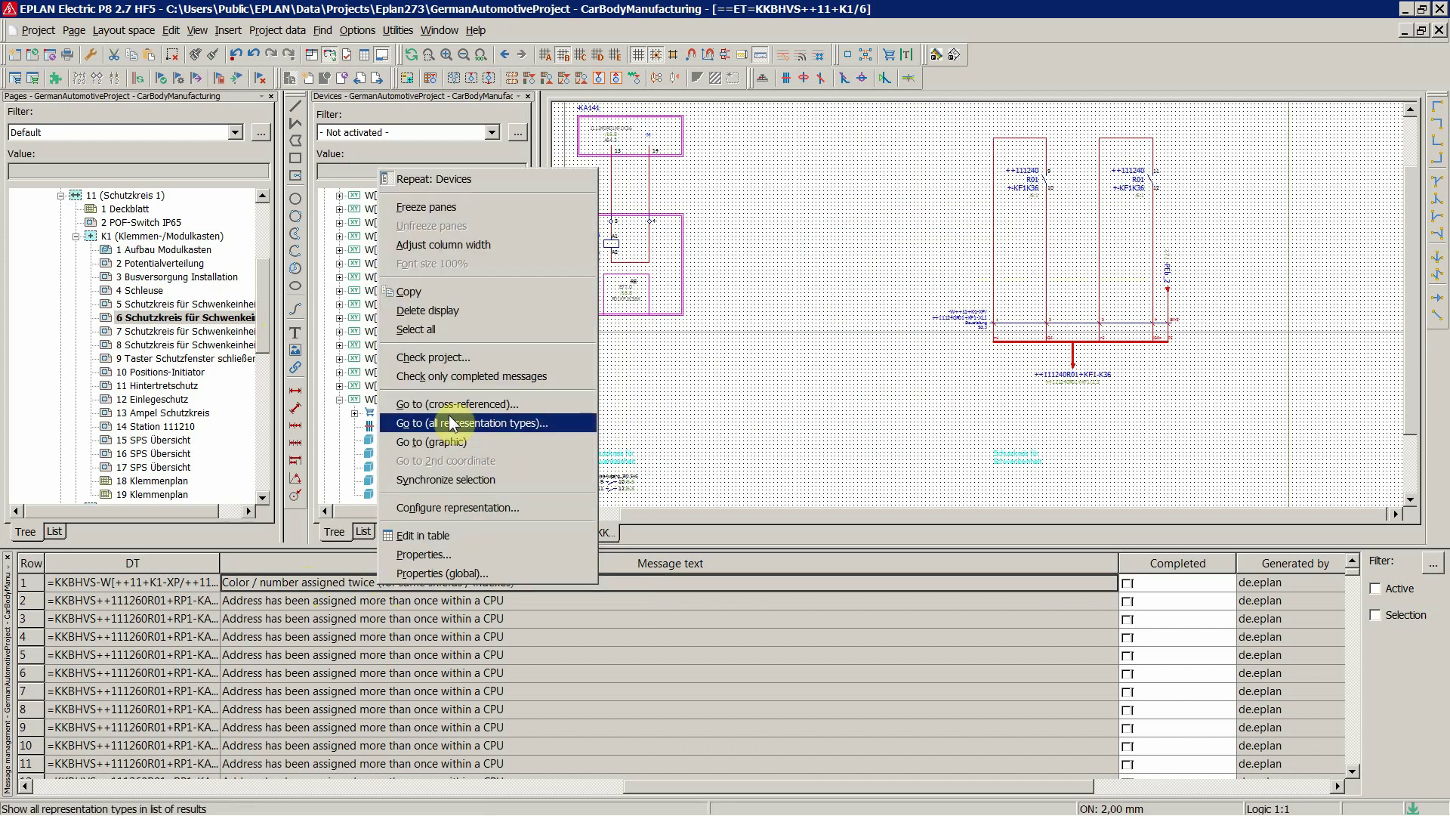
{"action": "left_click", "coordinate": [439, 442]}
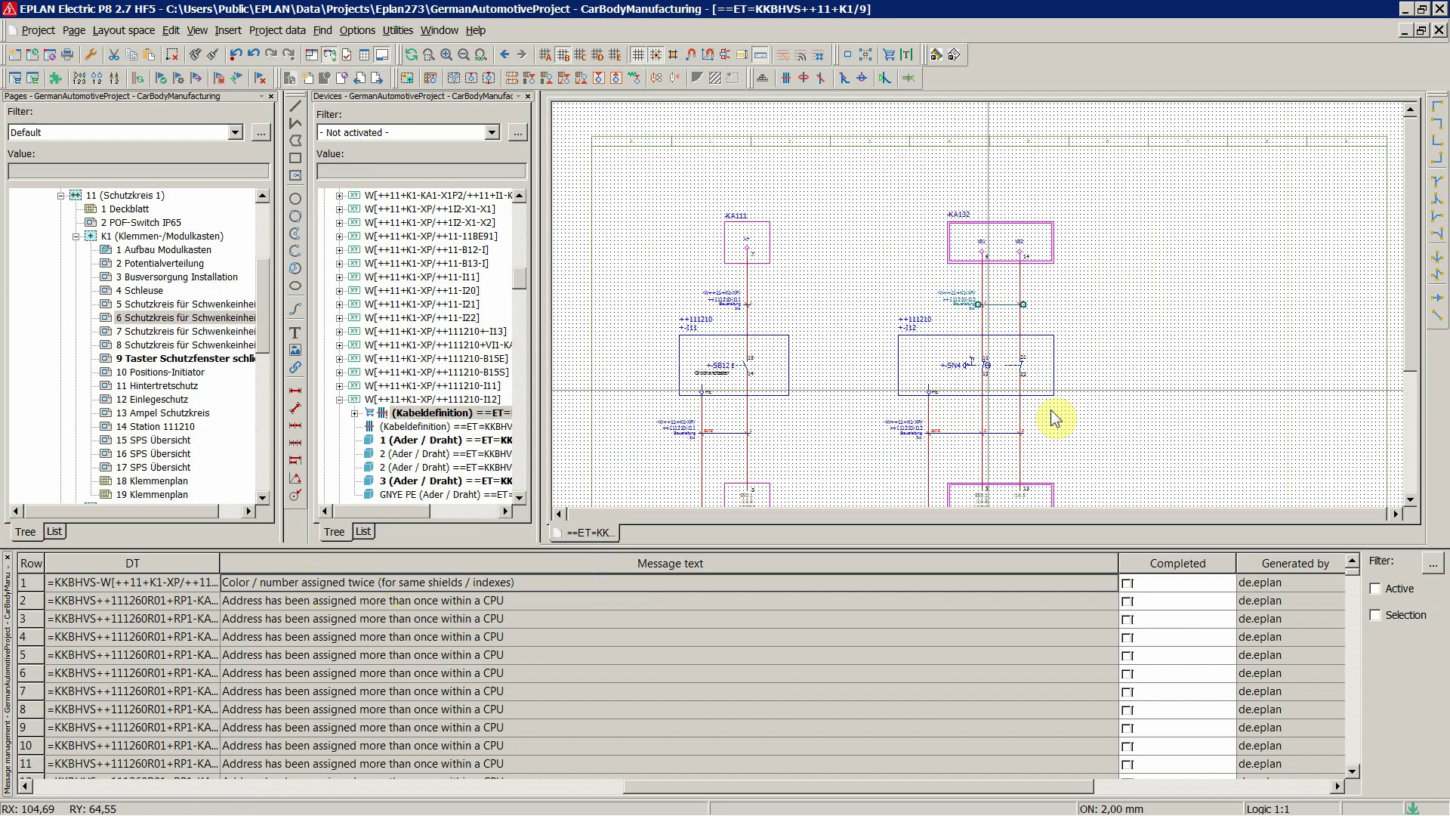
{"action": "scroll", "coordinate": [1086, 402], "scroll_direction": "up", "scroll_amount": 1}
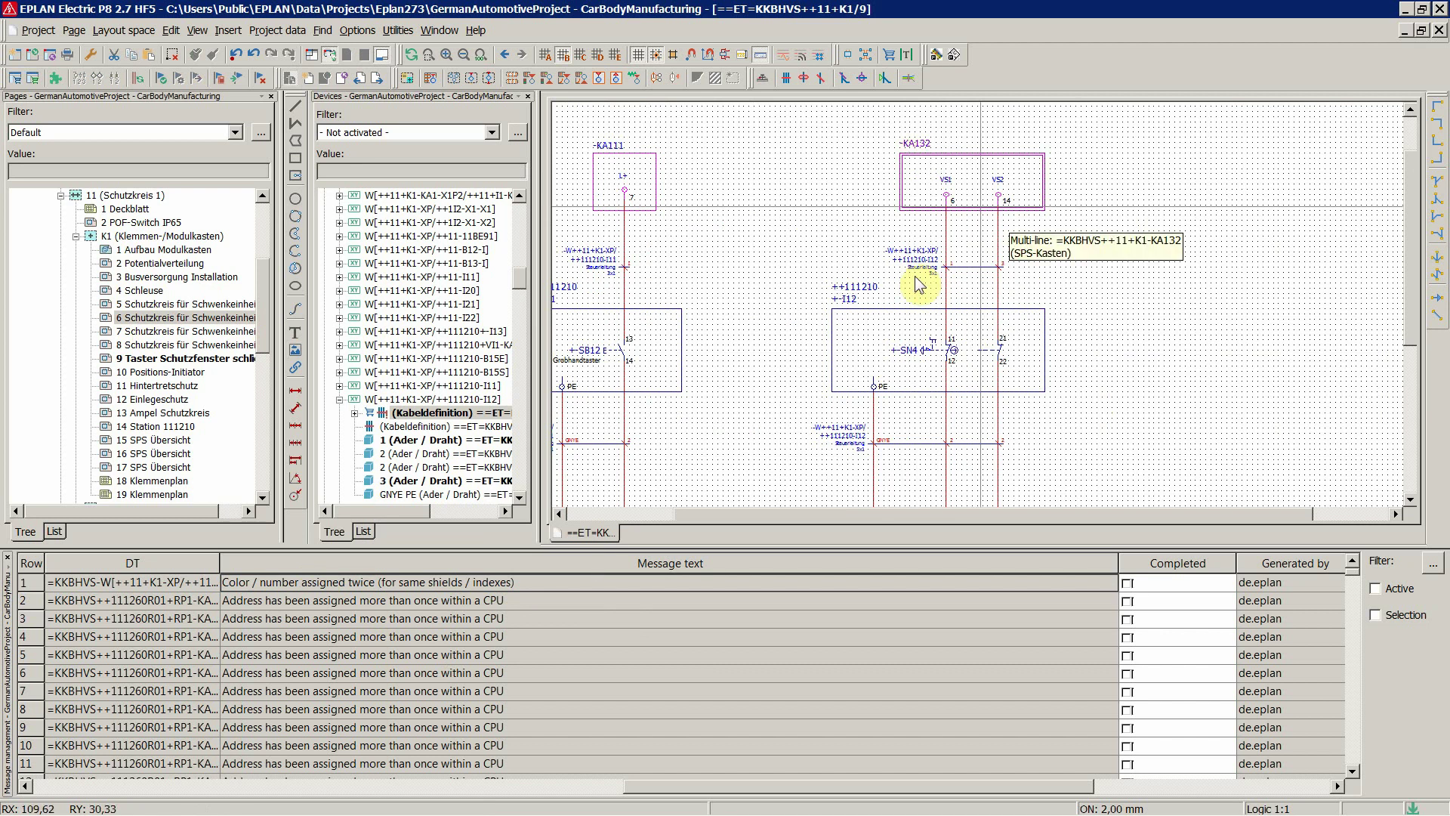
Step: Select the cable definition line below -SN4 and its (Kabeldefinition) row in the Devices navigator
{"action": "scroll", "coordinate": [825, 133], "scroll_direction": "down", "scroll_amount": 2}
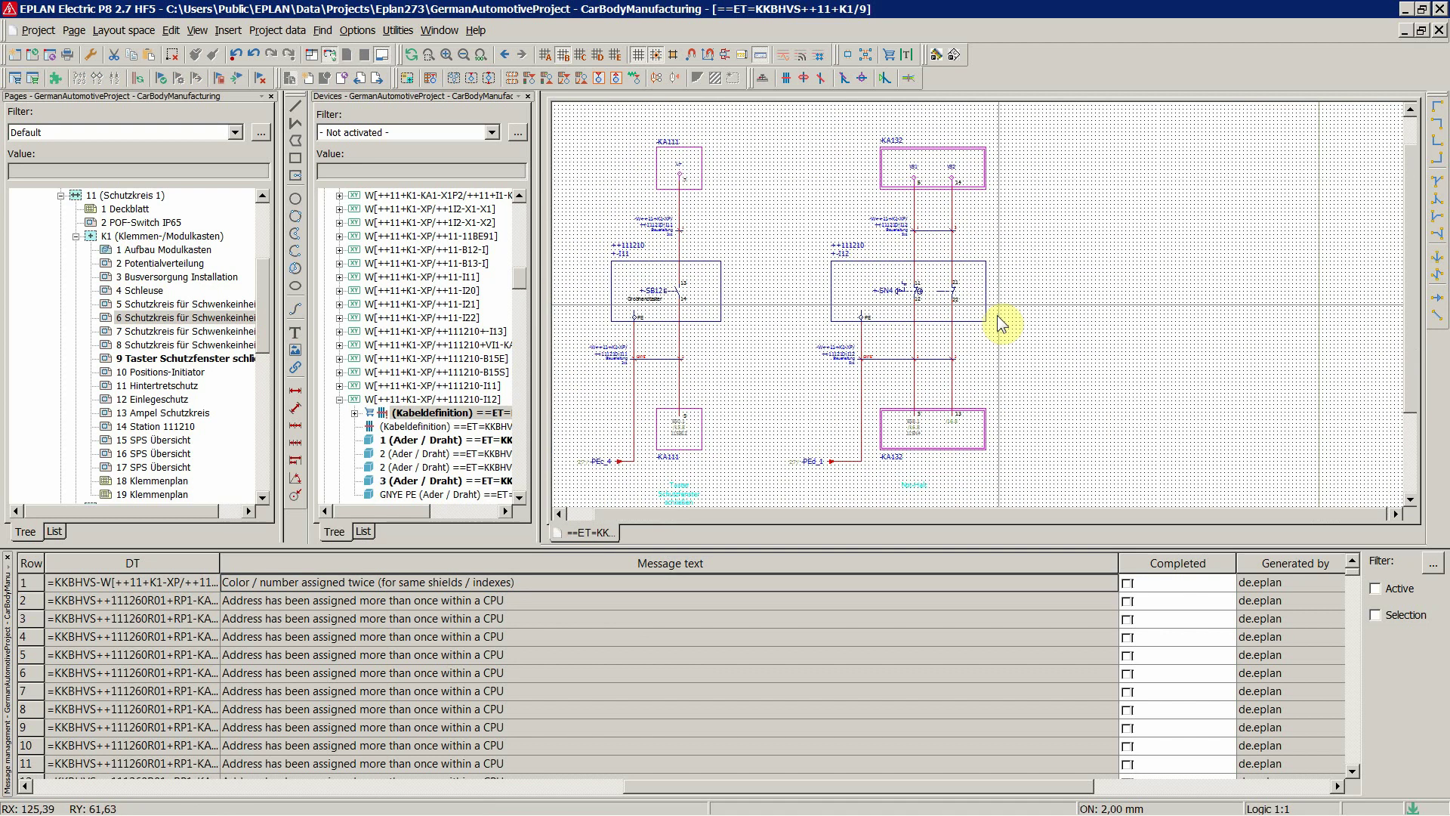
{"action": "scroll", "coordinate": [1043, 275], "scroll_direction": "up", "scroll_amount": 1}
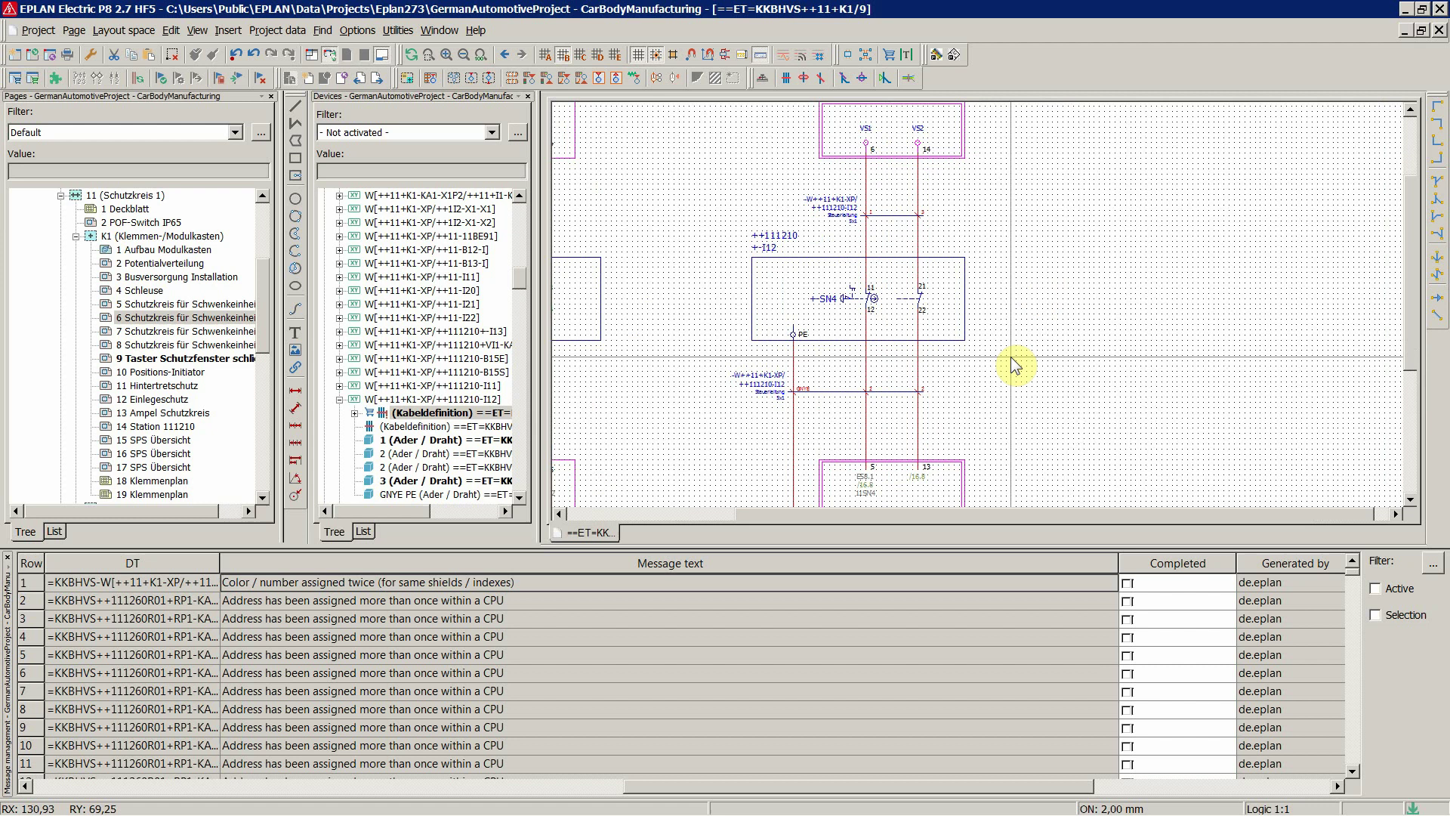
{"action": "scroll", "coordinate": [998, 355], "scroll_direction": "up", "scroll_amount": 1}
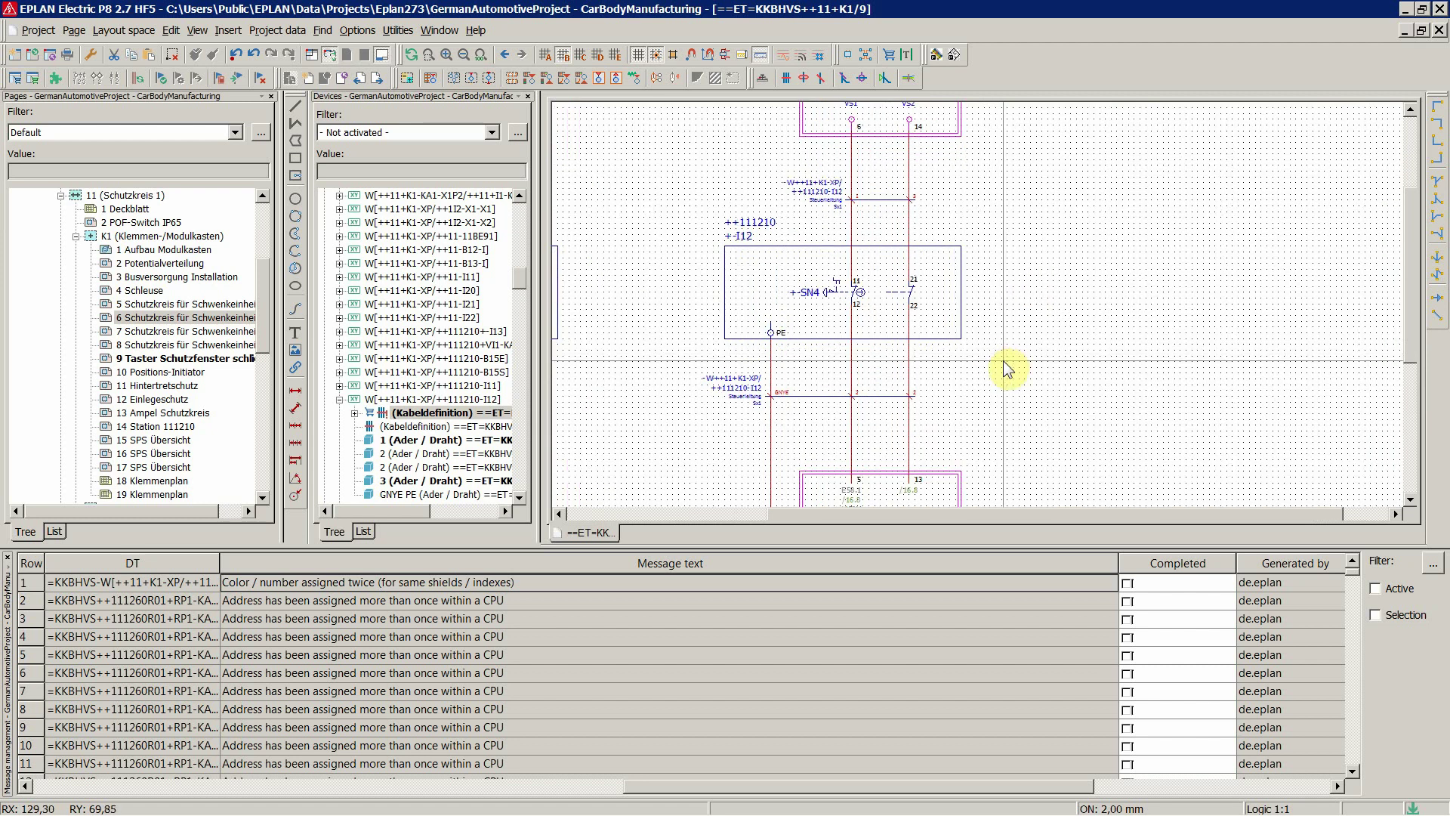
{"action": "left_click", "coordinate": [833, 199]}
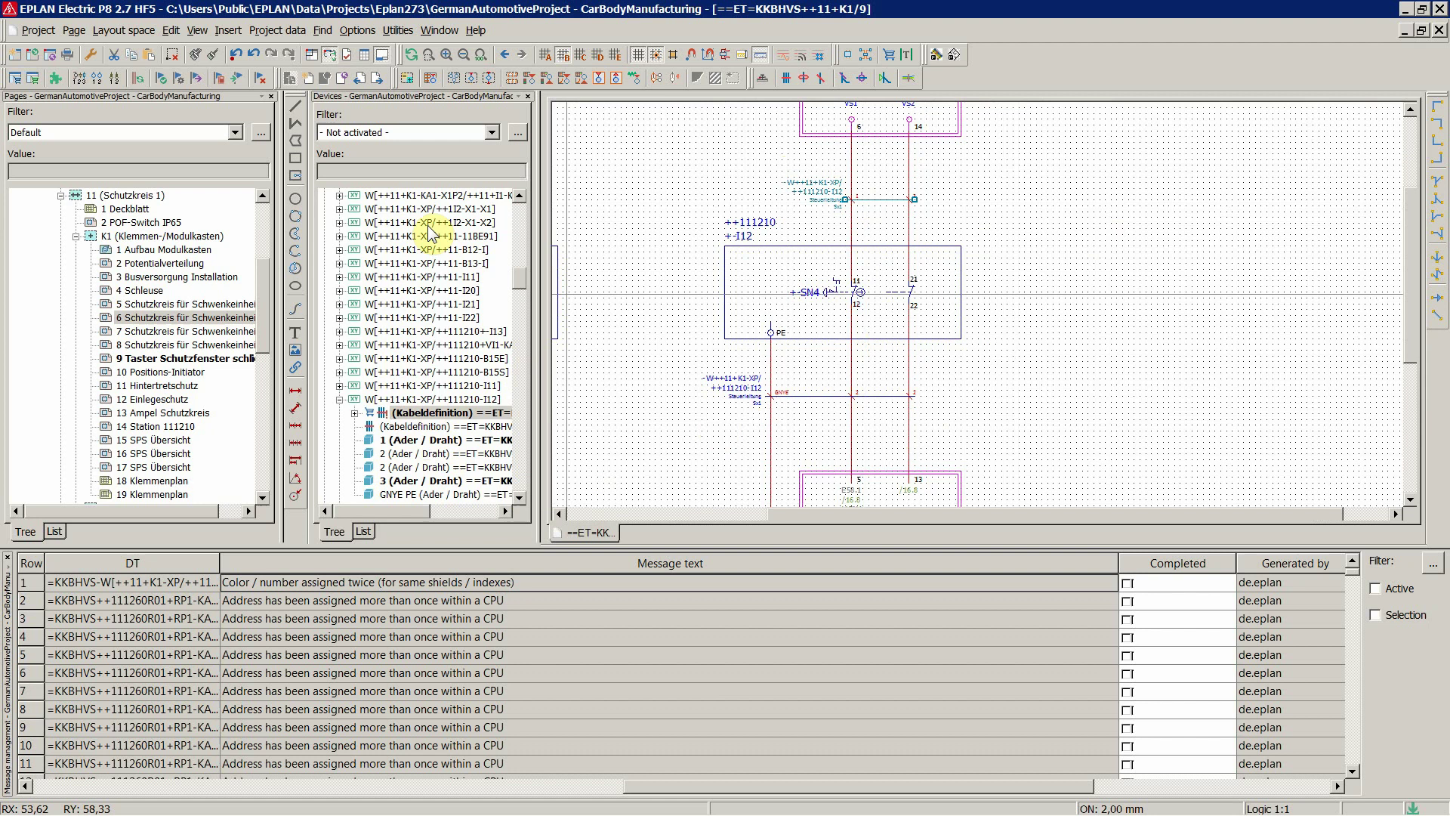
{"action": "left_click", "coordinate": [408, 415]}
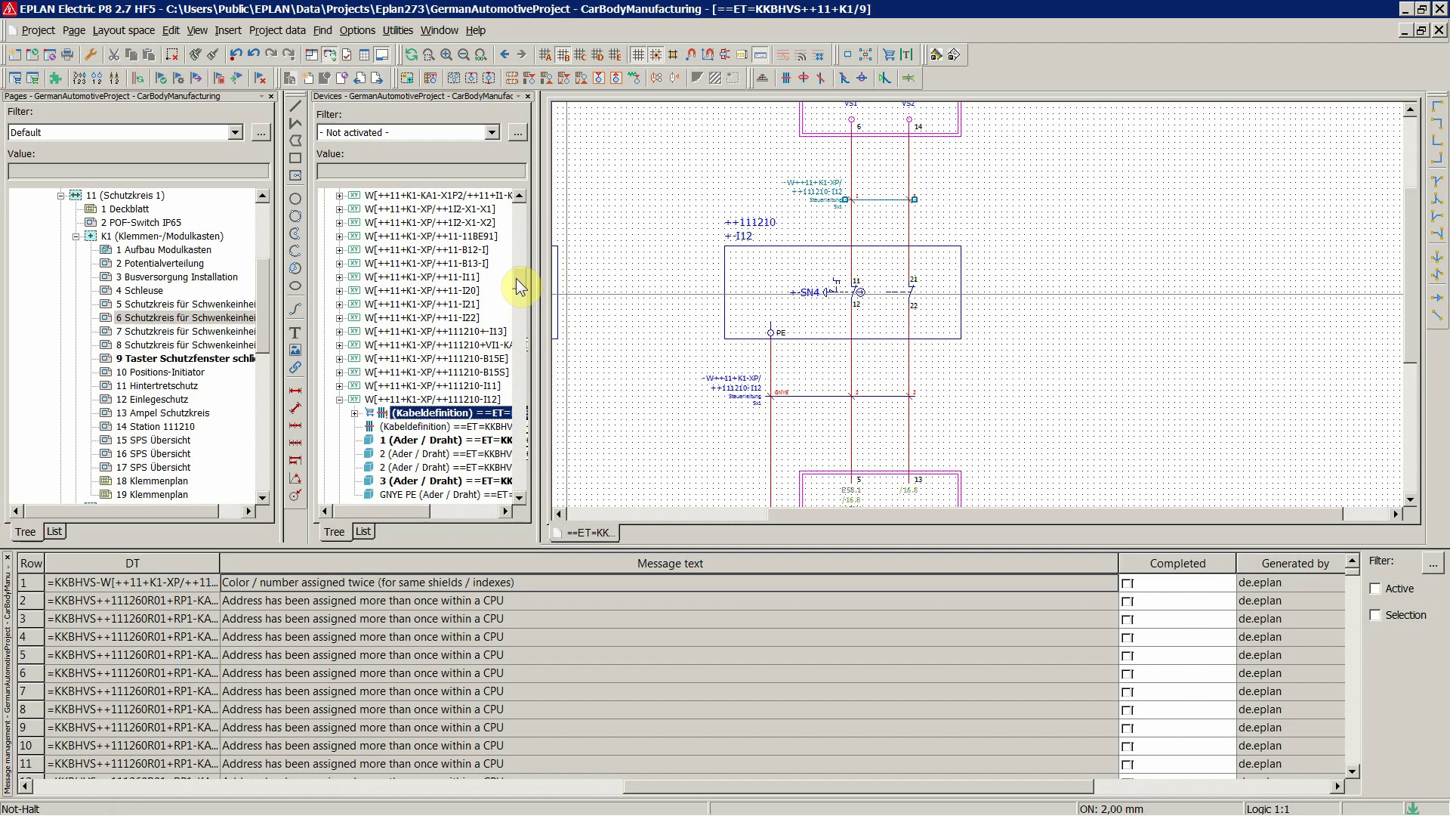
Step: Select -SN4 and zoom in on the Steuerleitung 5x1 cable, whose conductors read GNYE, 2 and 2
{"action": "left_click_drag", "start_coordinate": [518, 285], "coordinate": [524, 297]}
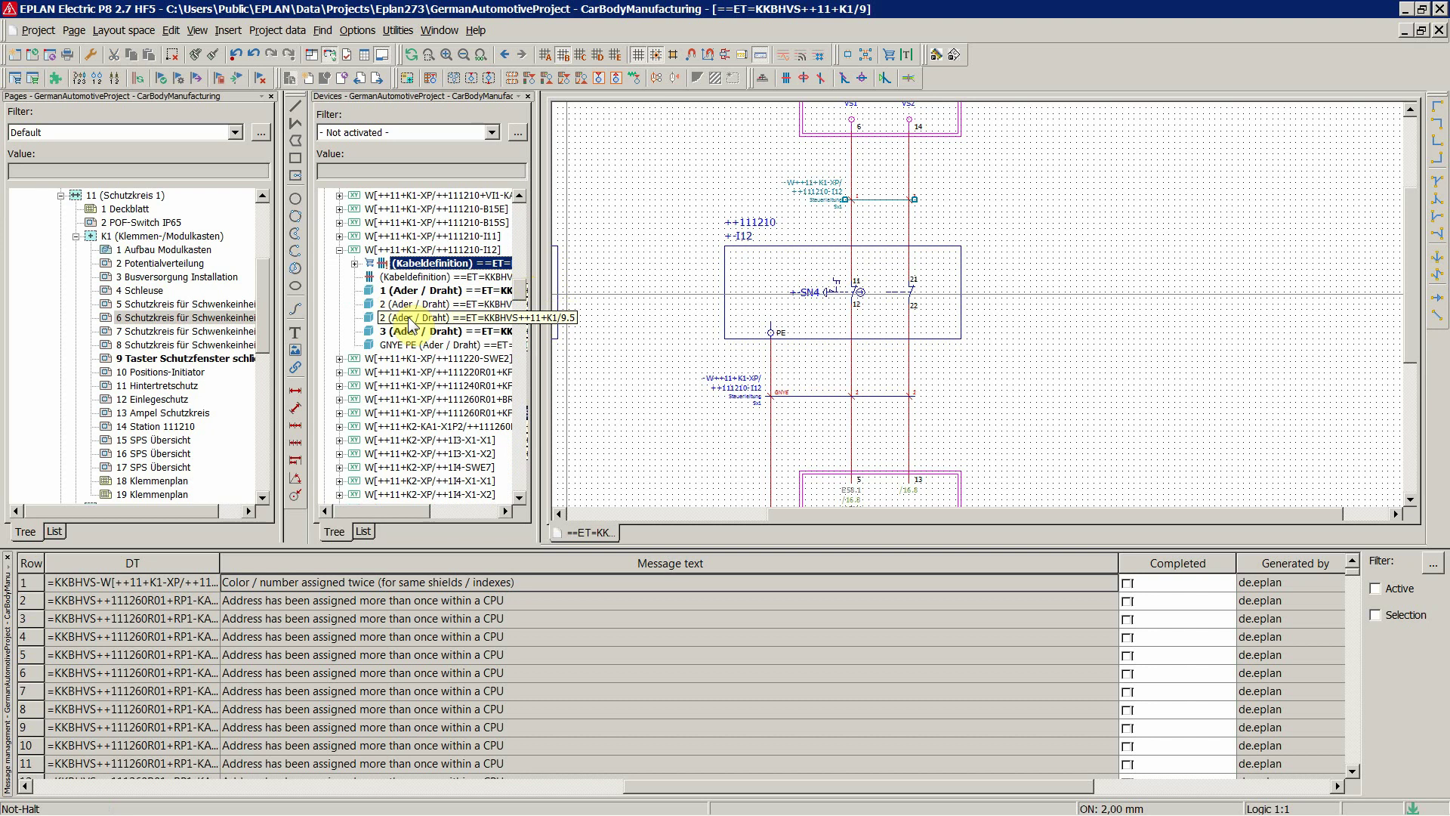
{"action": "left_click", "coordinate": [950, 336]}
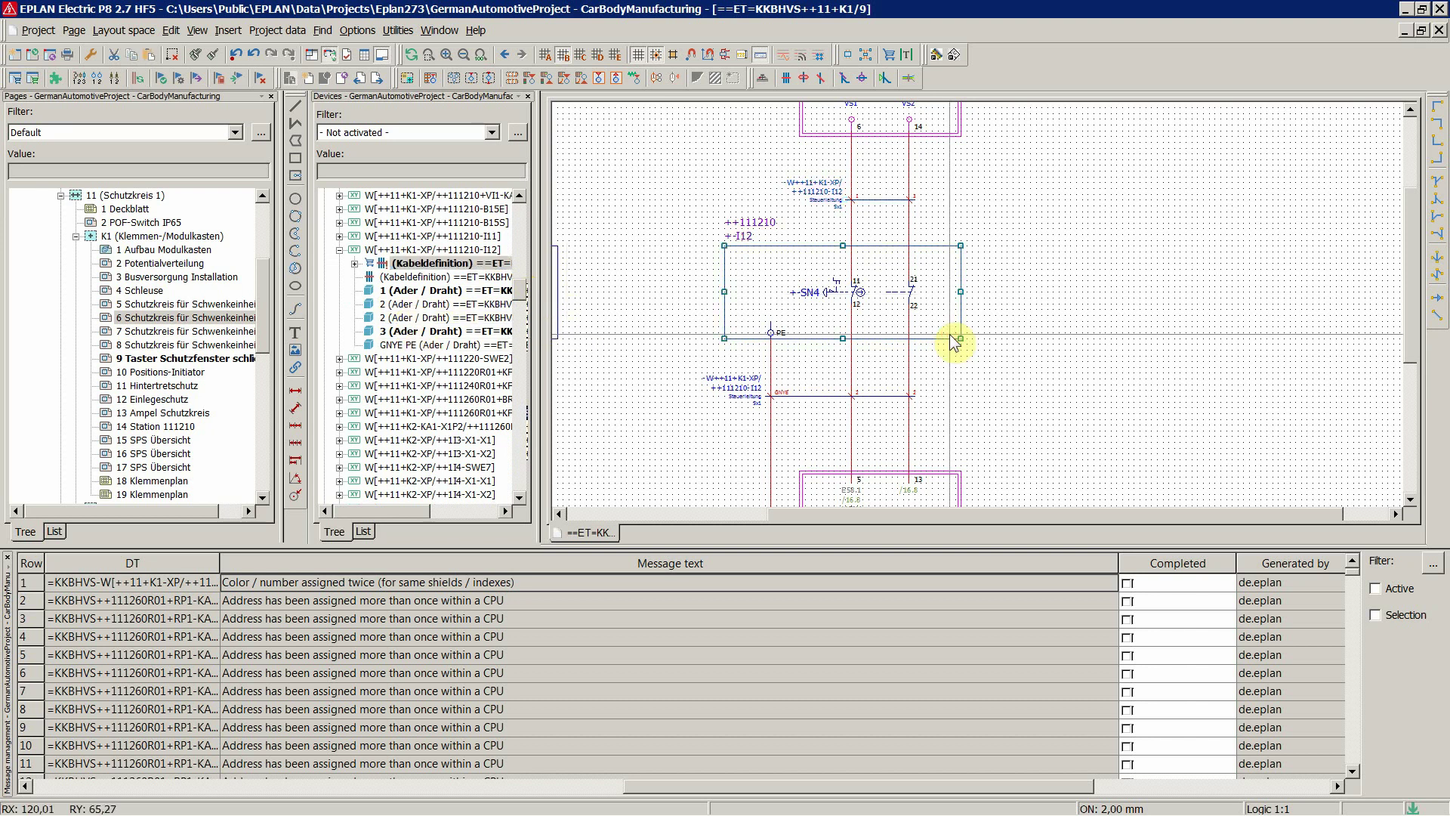
{"action": "scroll", "coordinate": [937, 409], "scroll_direction": "up", "scroll_amount": 2}
{"action": "scroll", "coordinate": [764, 439], "scroll_direction": "up", "scroll_amount": 2}
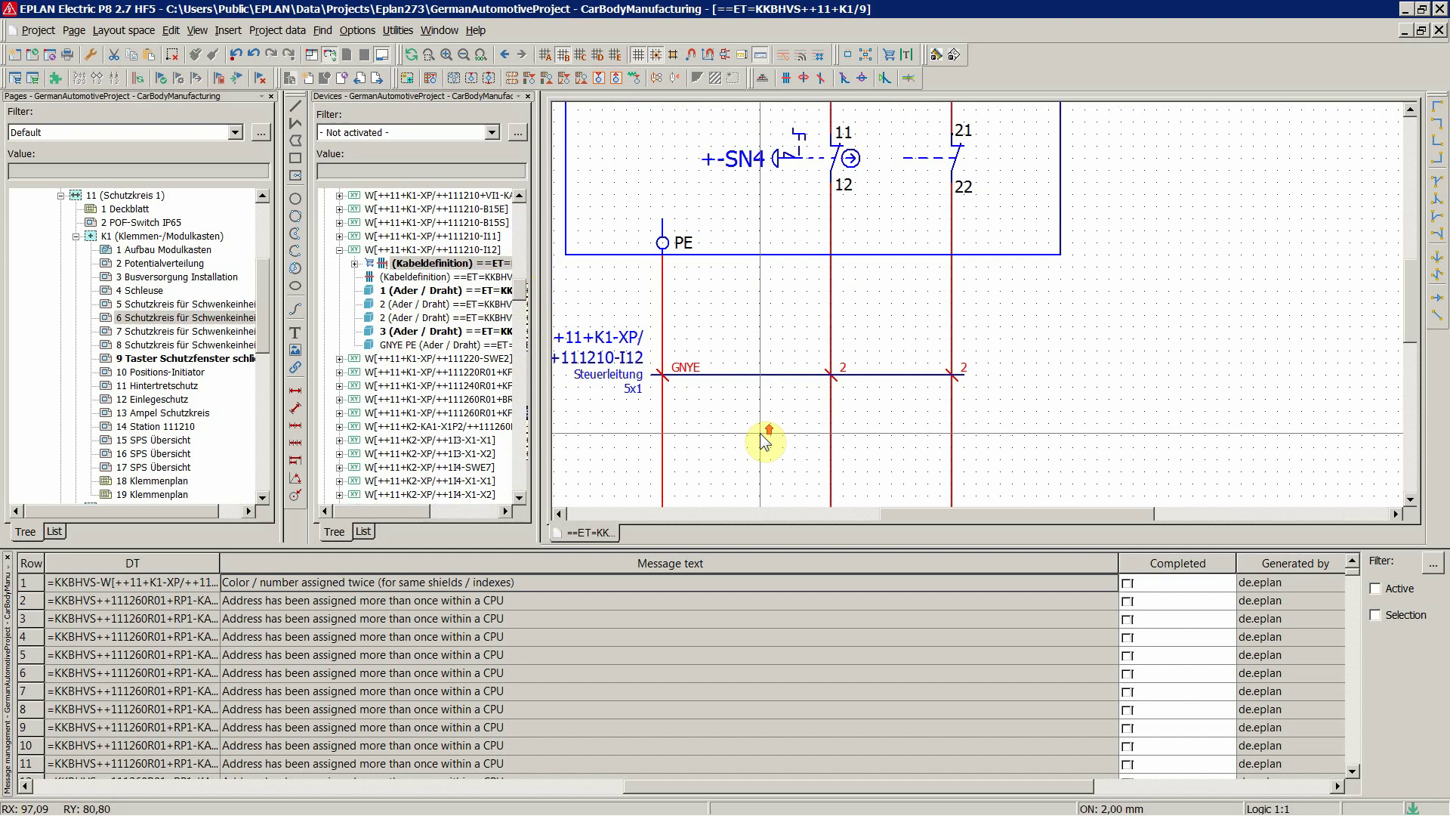
Step: Change the second conductor's Color / number on the Steuerleitung 5x1 cable from 2 to 4
{"action": "double_click", "coordinate": [957, 371]}
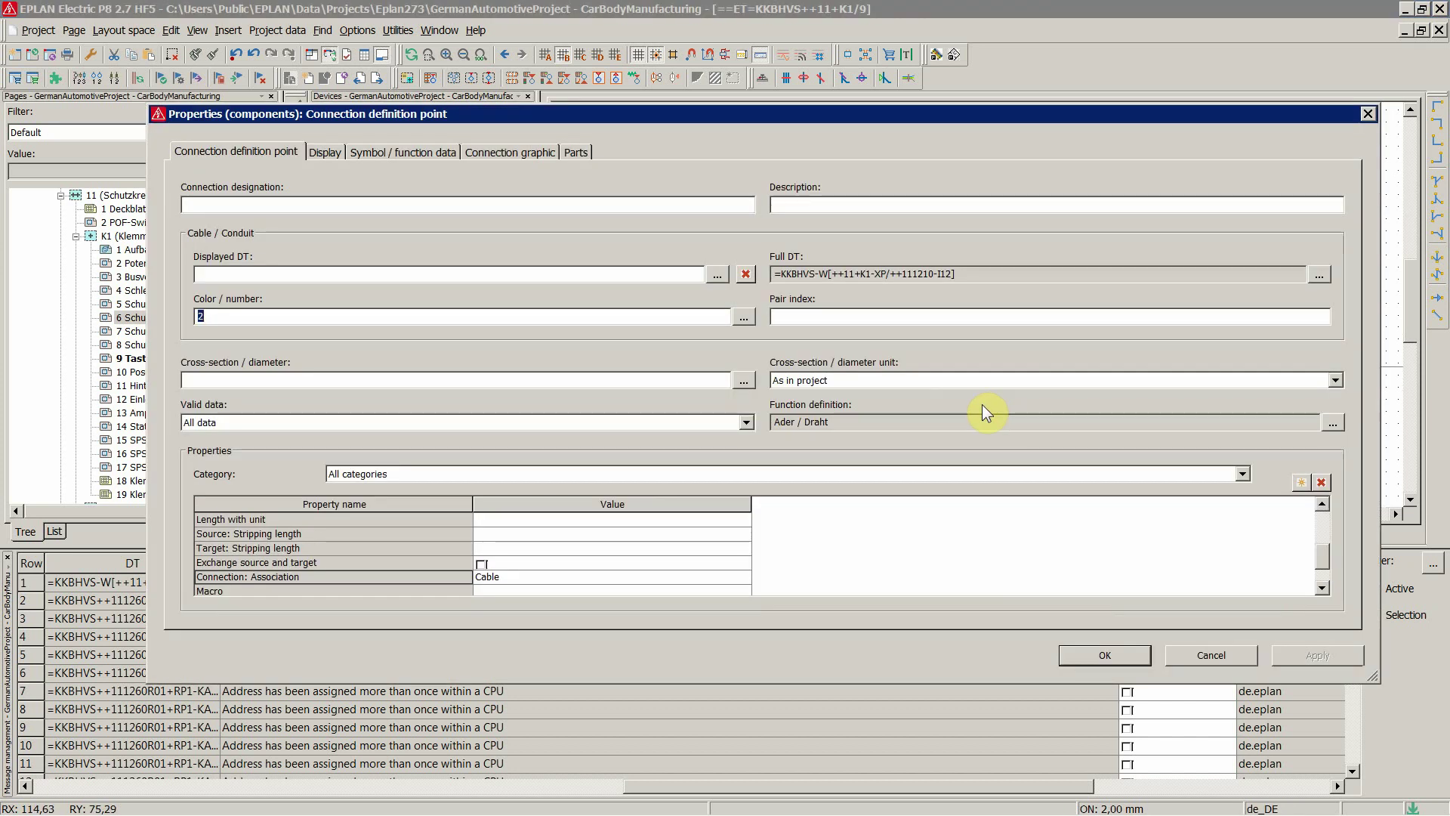
{"action": "type", "text": "4"}
{"action": "left_click", "coordinate": [1098, 657]}
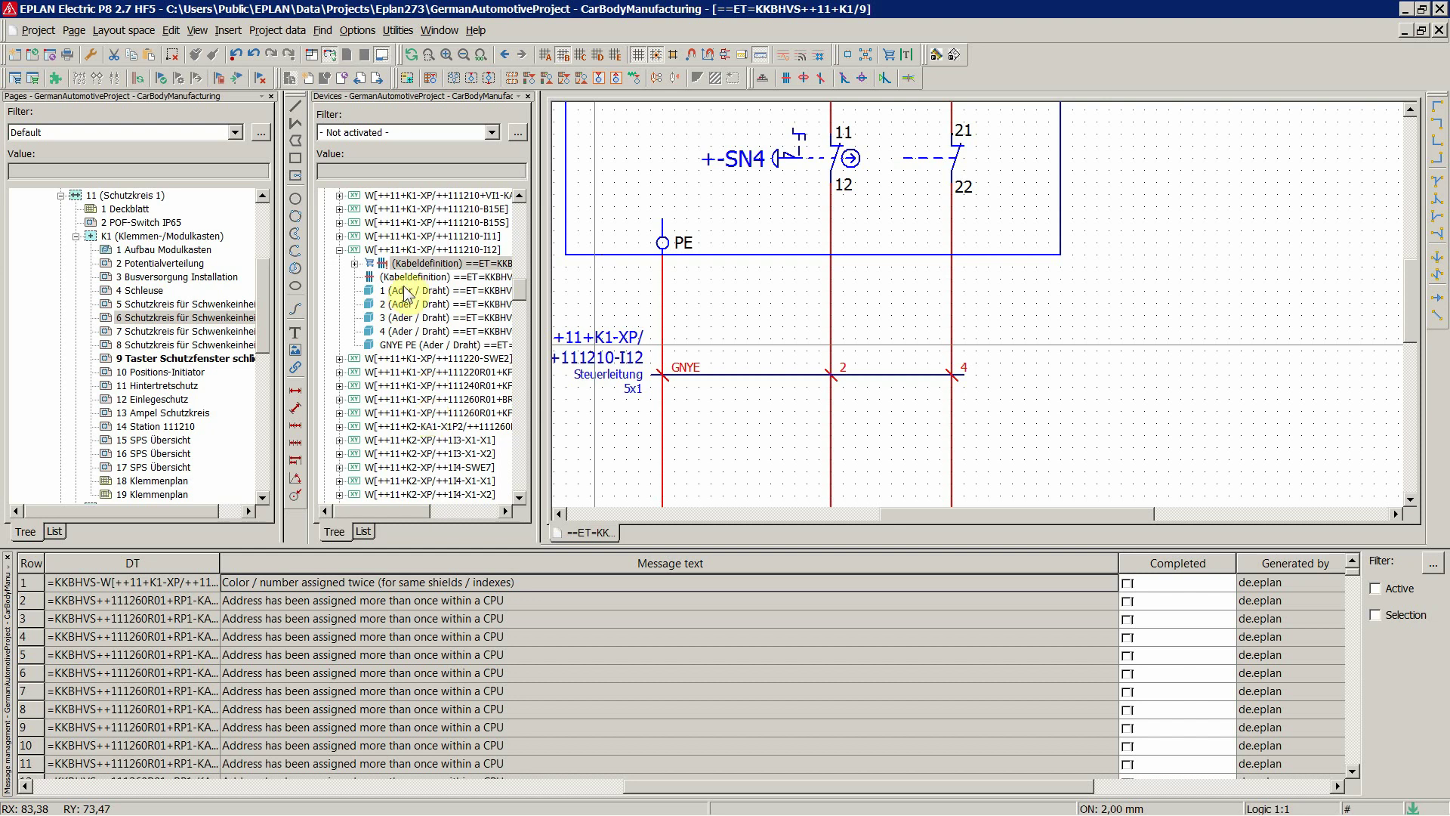
Step: Tick Completed on the row-1 color/number duplicate message in Message management
{"action": "left_click", "coordinate": [1128, 583]}
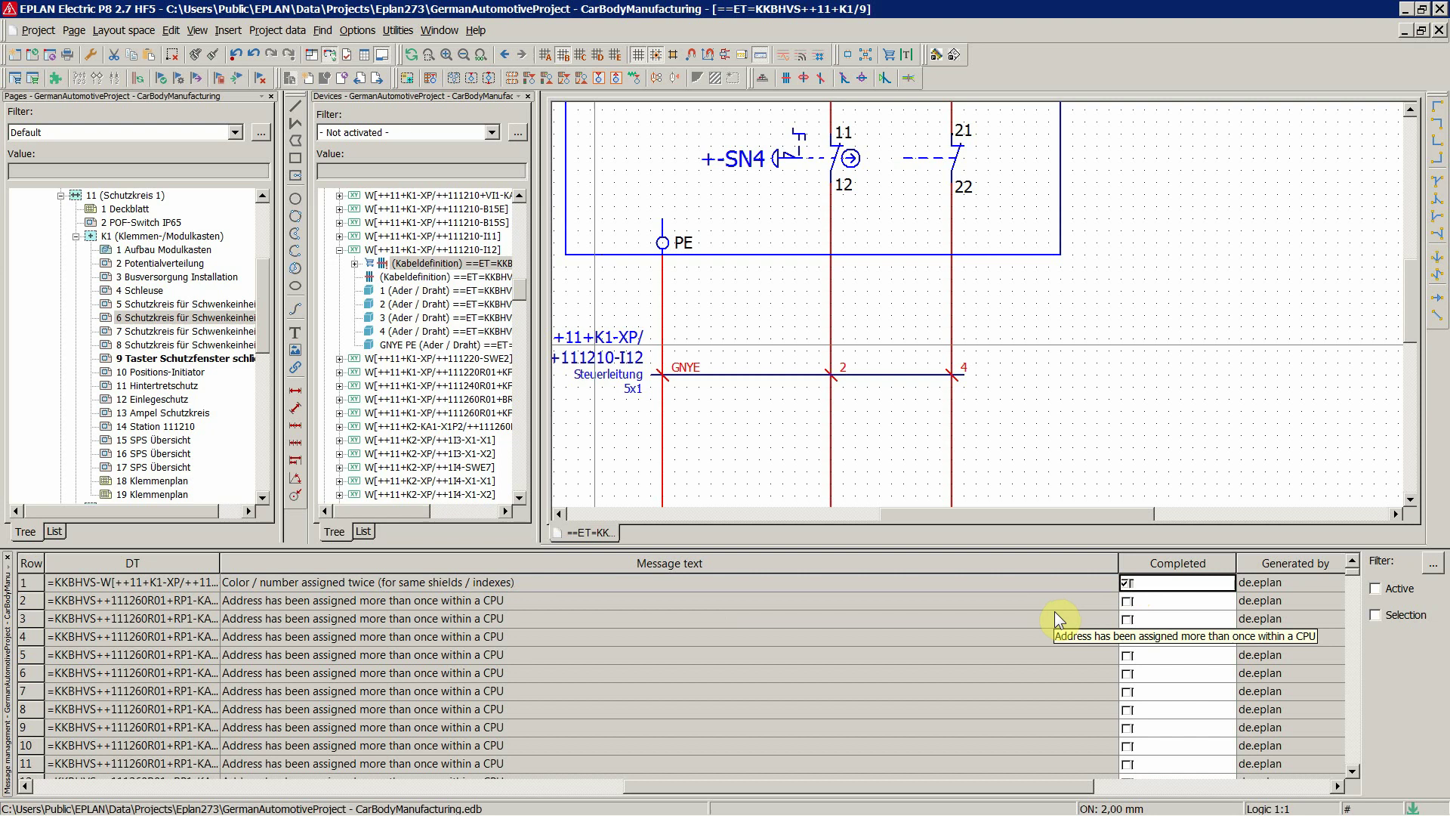
{"action": "left_click", "coordinate": [570, 641]}
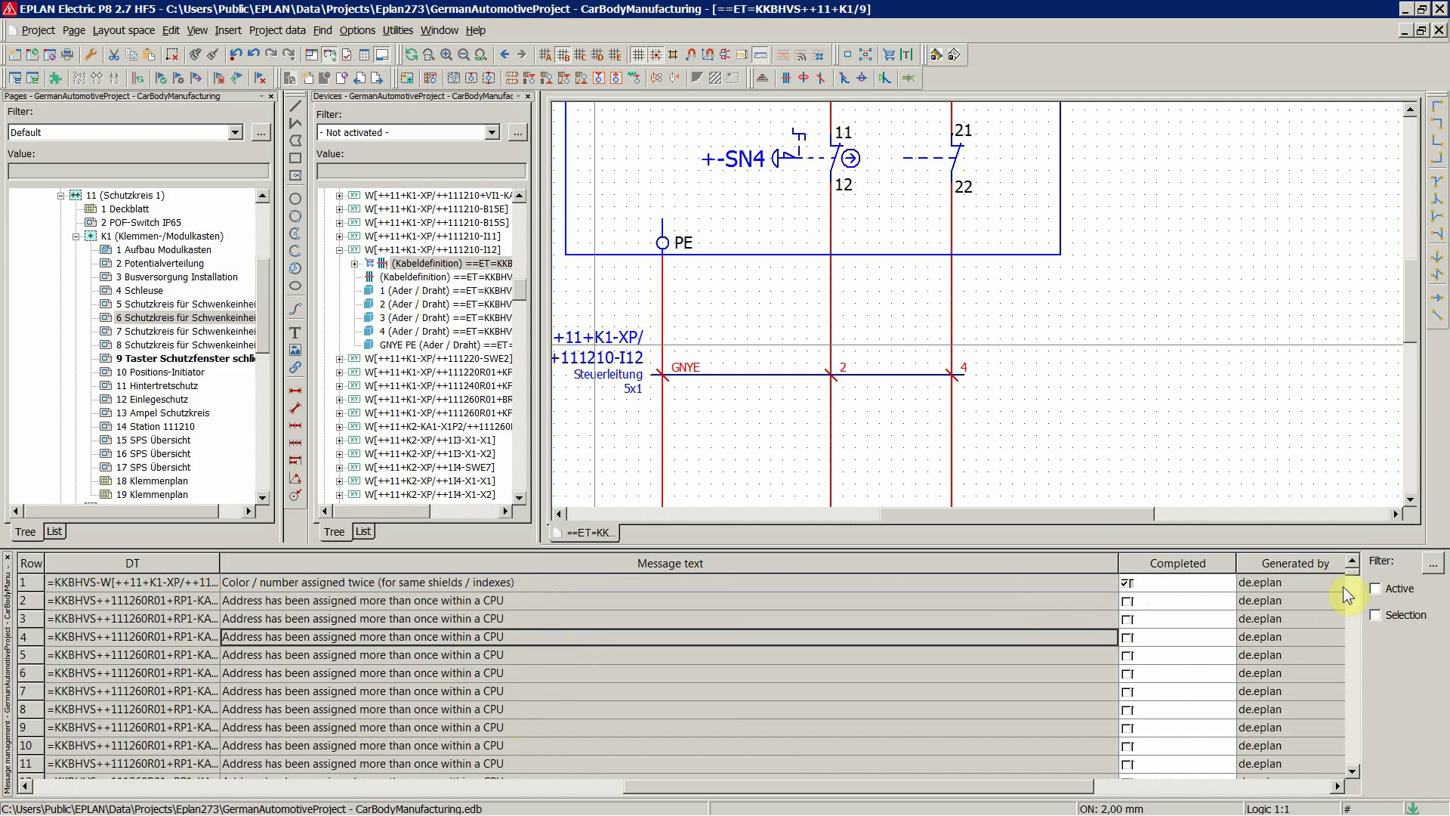
{"action": "mouse_move", "coordinate": [1353, 576]}
{"action": "left_mouse_down"}
{"action": "mouse_move", "coordinate": [1366, 782]}
{"action": "mouse_move", "coordinate": [1352, 571]}
{"action": "left_mouse_up"}
{"action": "right_click", "coordinate": [395, 583]}
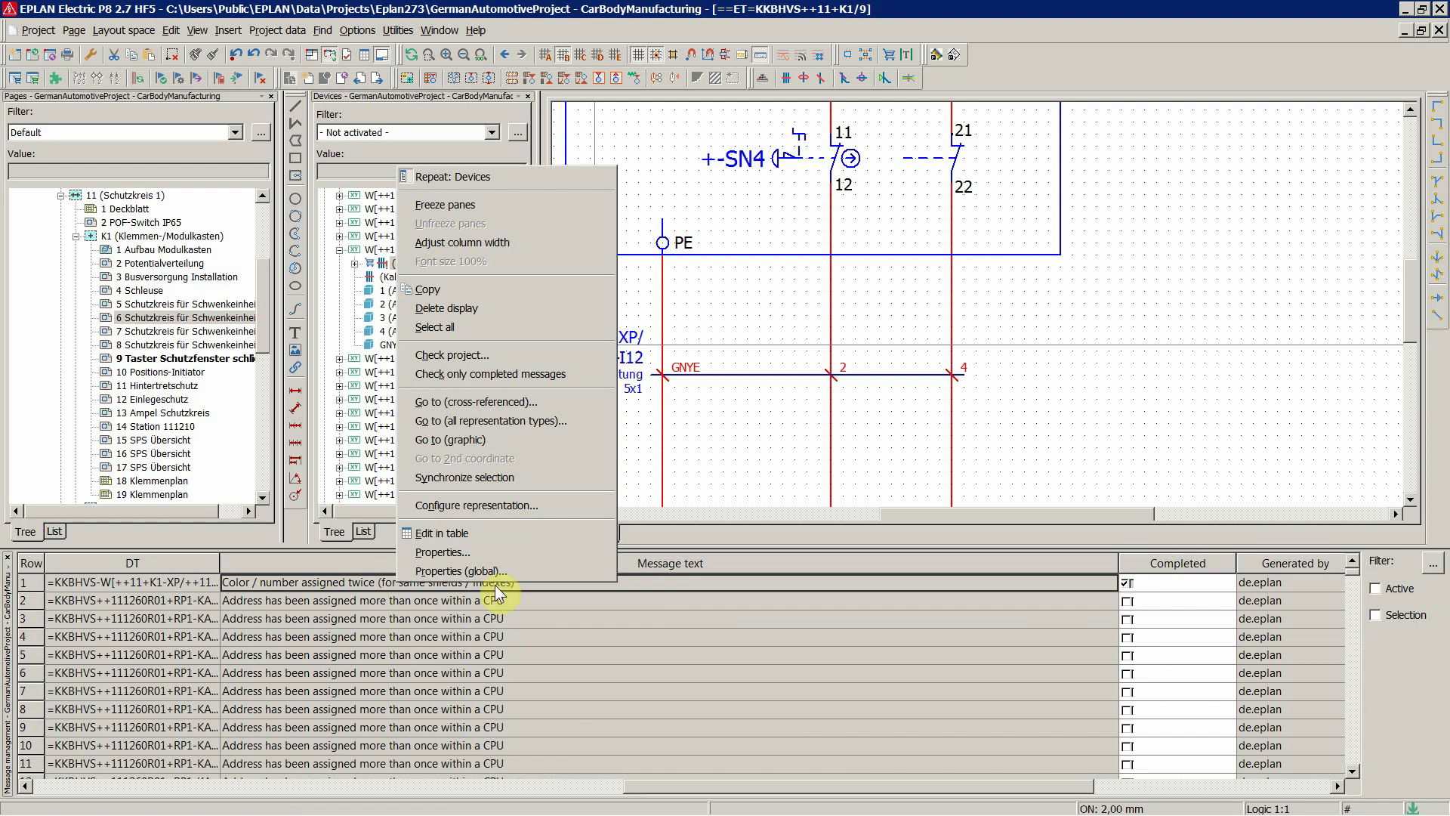
{"action": "left_click", "coordinate": [1088, 621]}
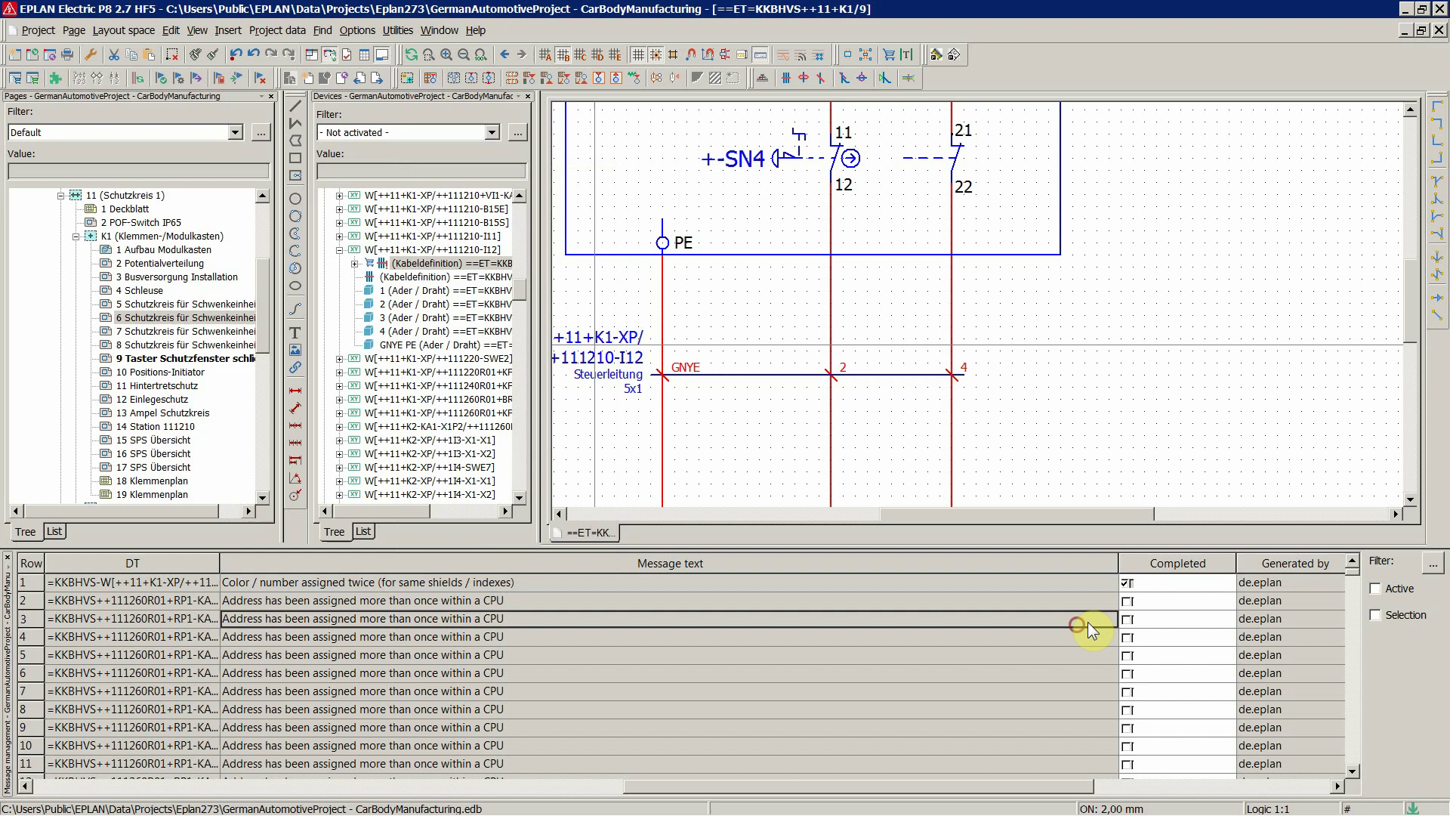
{"action": "left_click", "coordinate": [393, 581]}
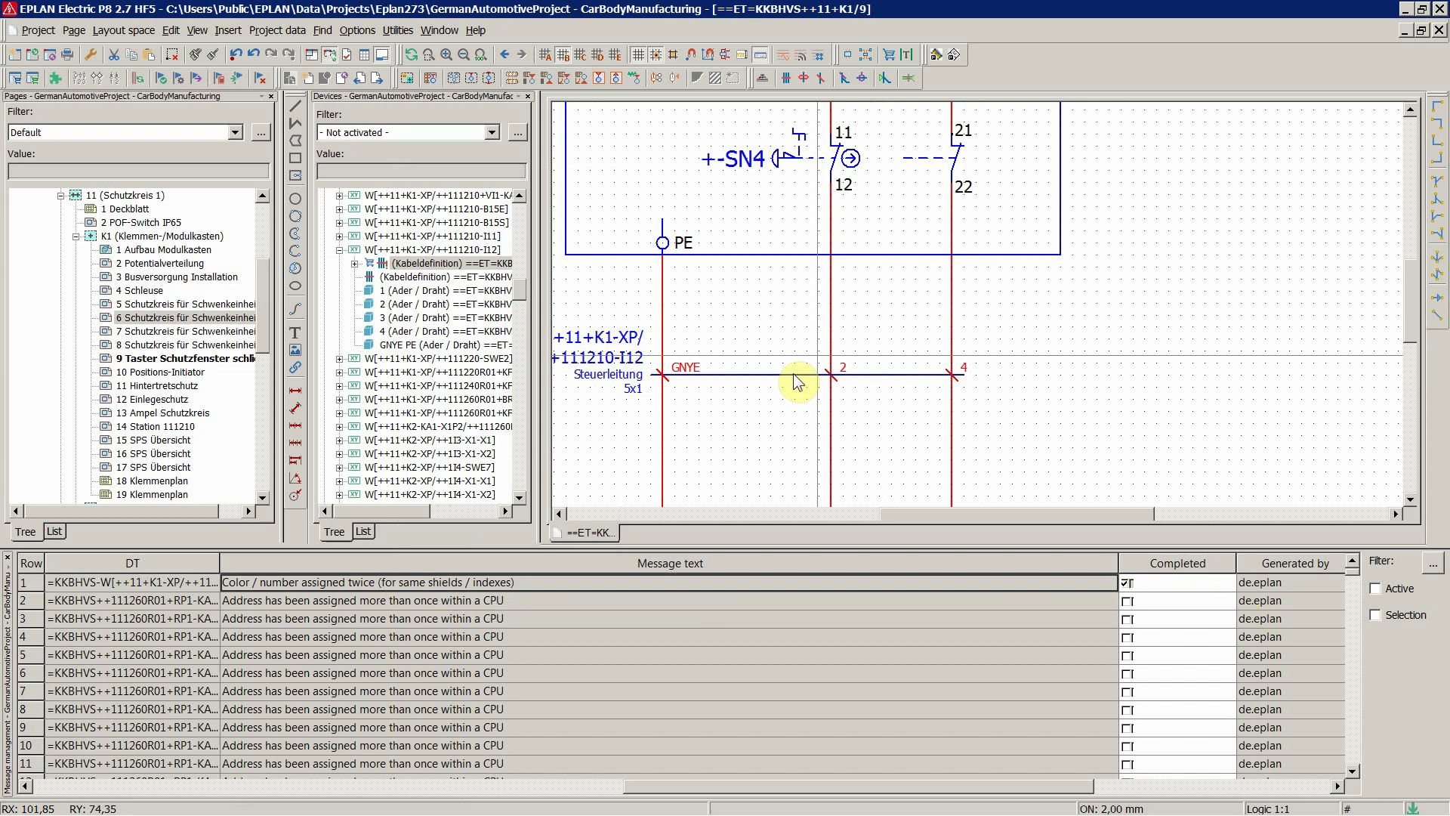
Step: Recheck the message list with Check only completed messages
{"action": "right_click", "coordinate": [846, 584]}
{"action": "right_click", "coordinate": [754, 651]}
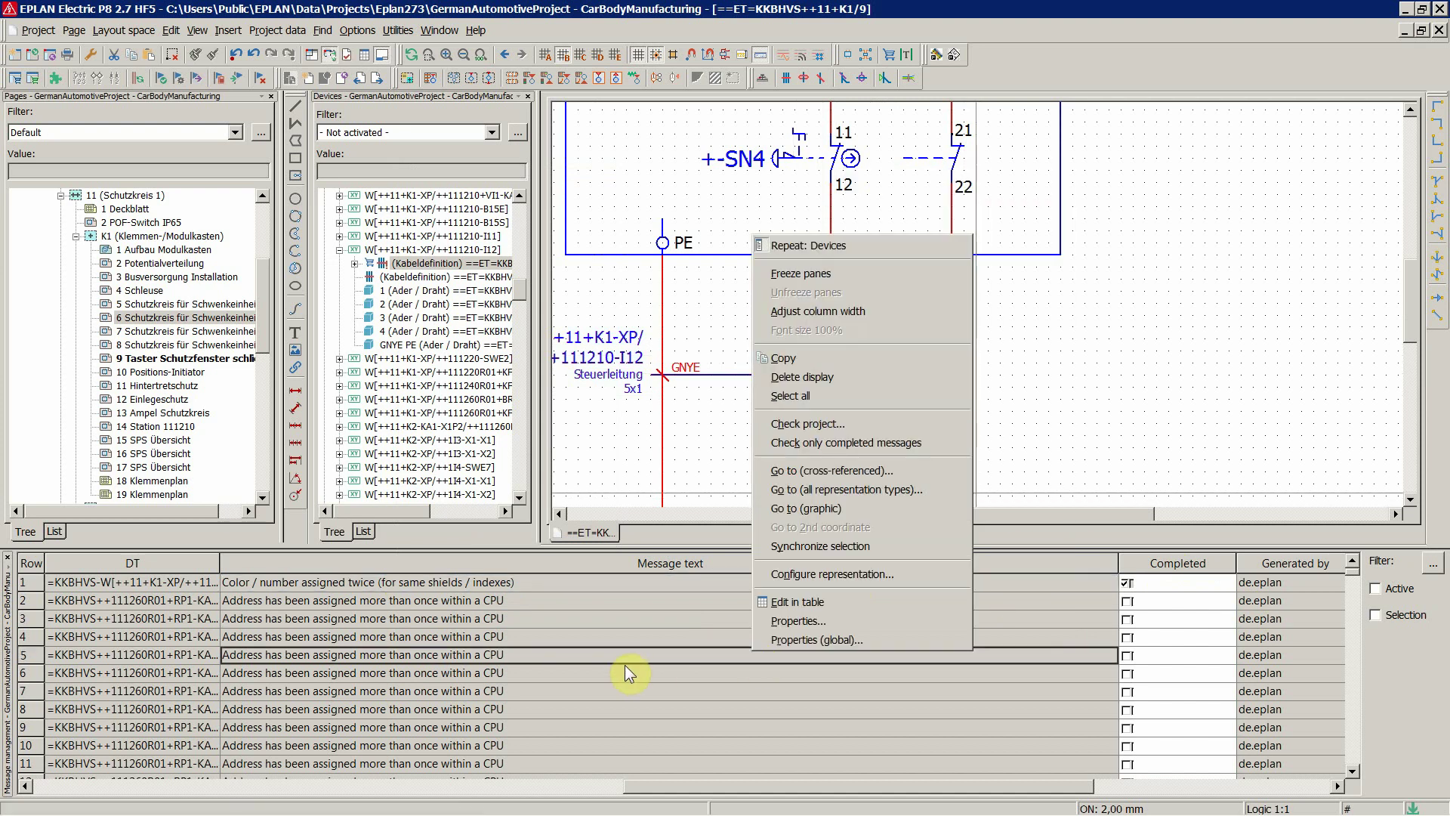
{"action": "left_click", "coordinate": [833, 445]}
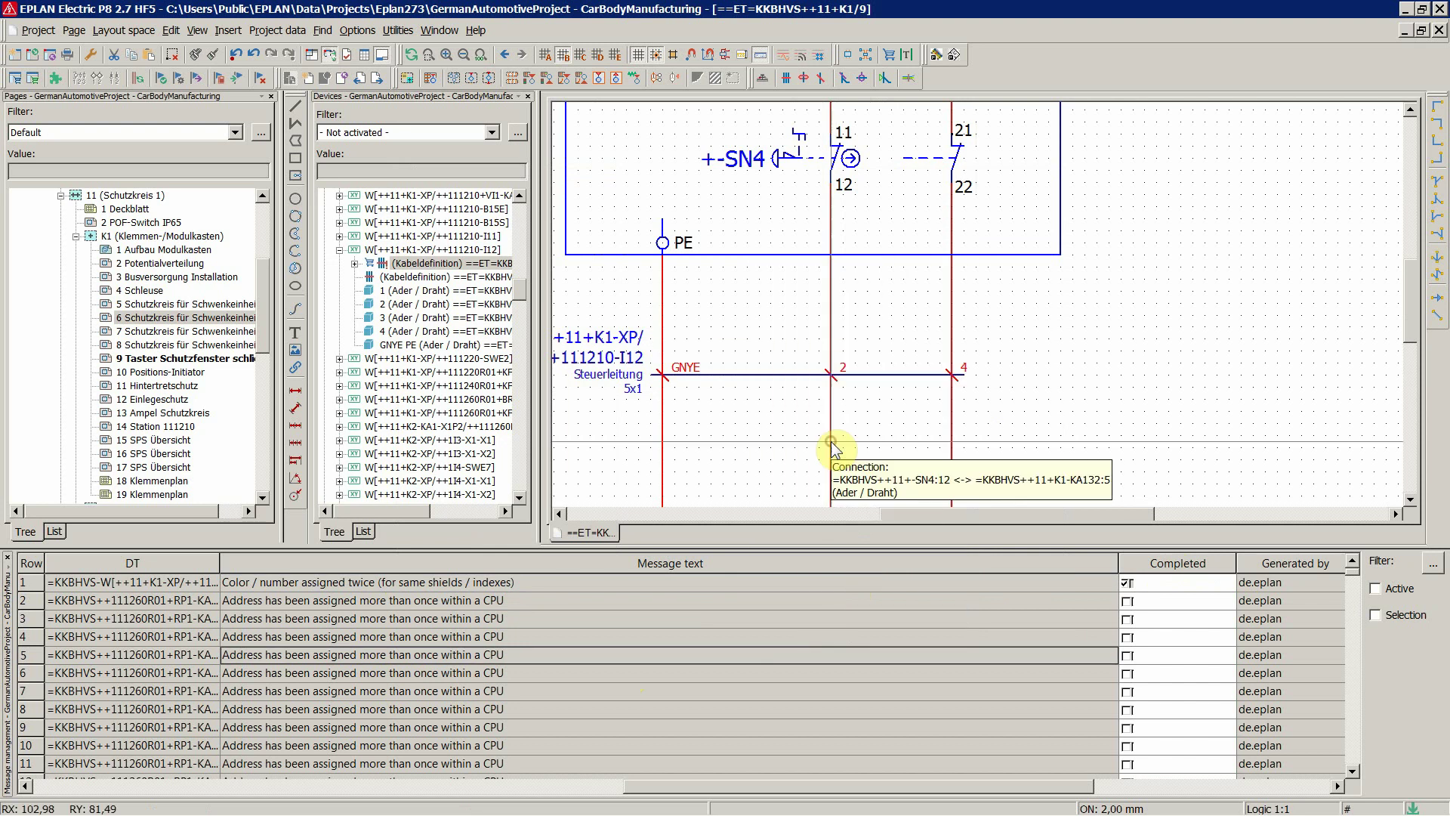
Step: Browse the remaining duplicate CPU-address messages down to row 3960 and back up
{"action": "left_click", "coordinate": [755, 612]}
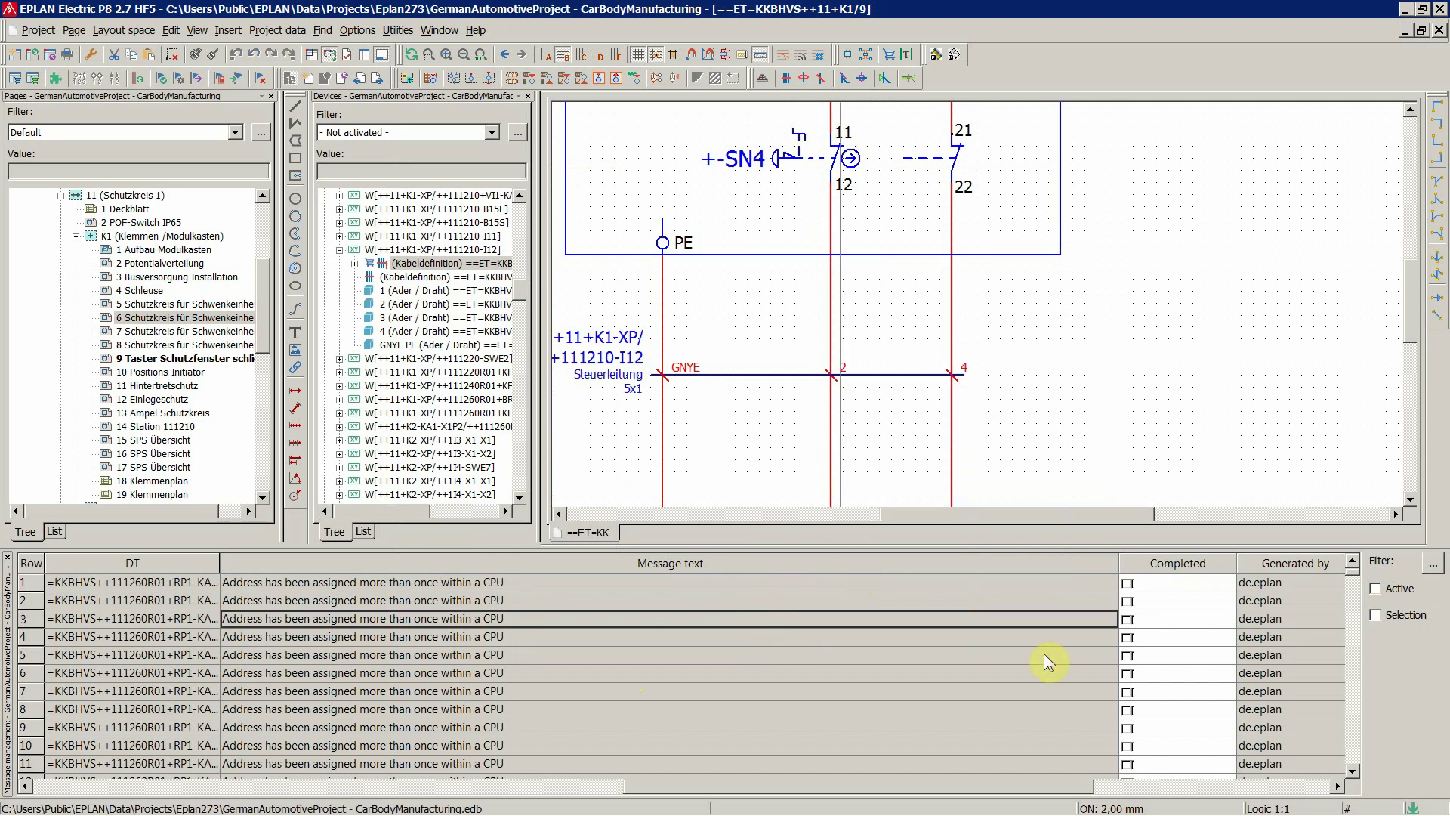
{"action": "left_click", "coordinate": [493, 655]}
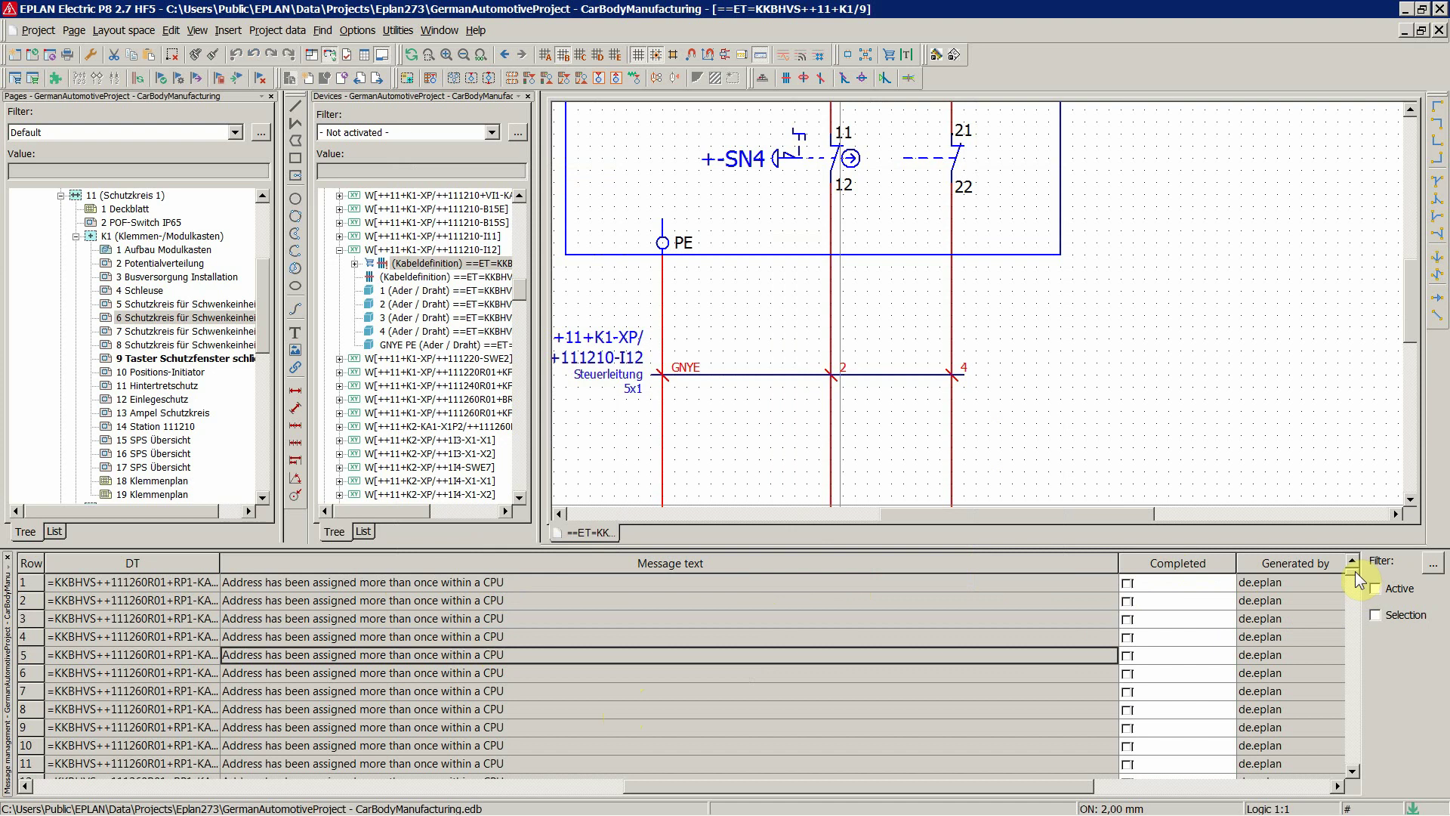
{"action": "left_click_drag", "start_coordinate": [1355, 571], "coordinate": [1354, 769]}
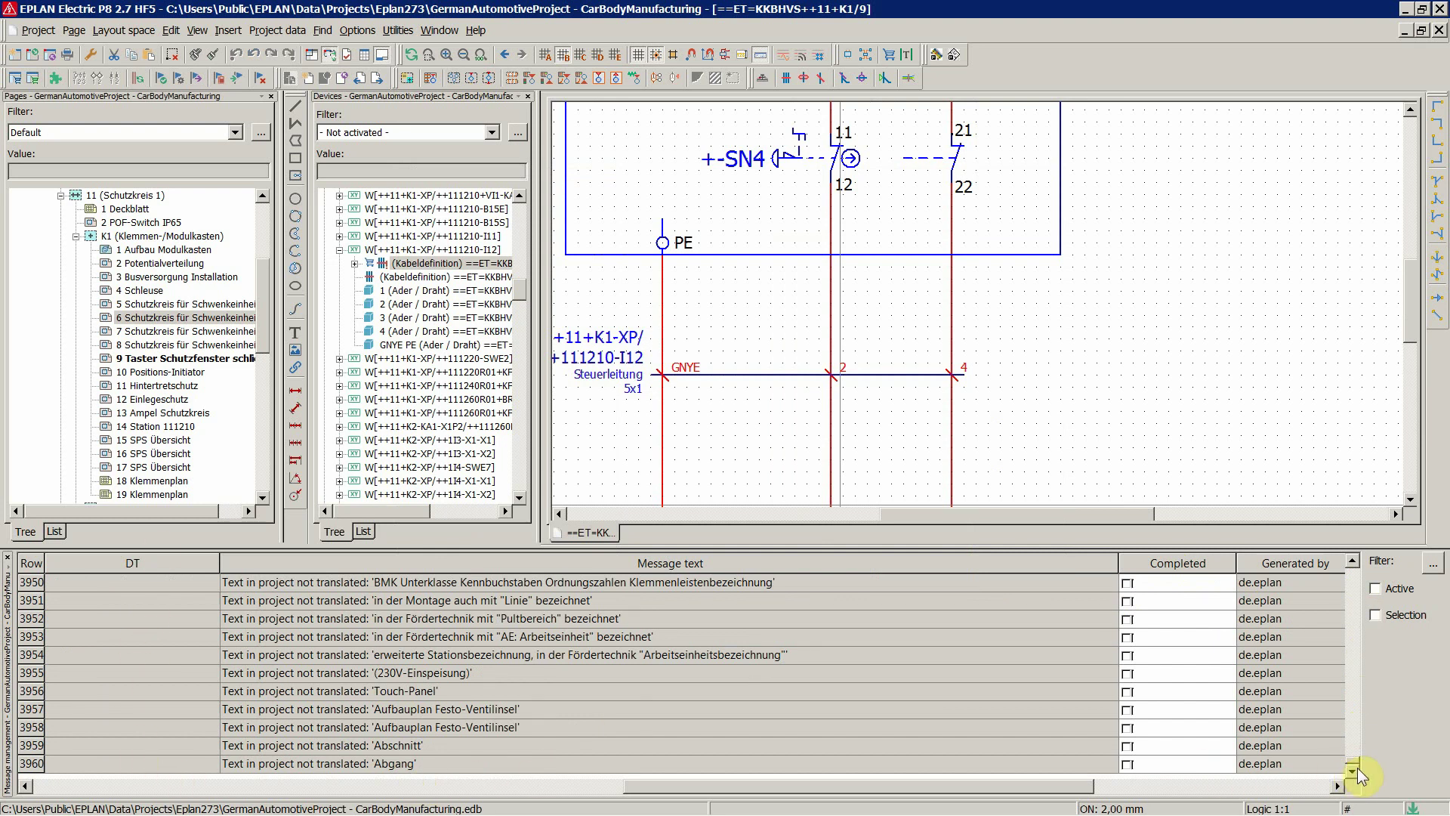
{"action": "left_click", "coordinate": [649, 764]}
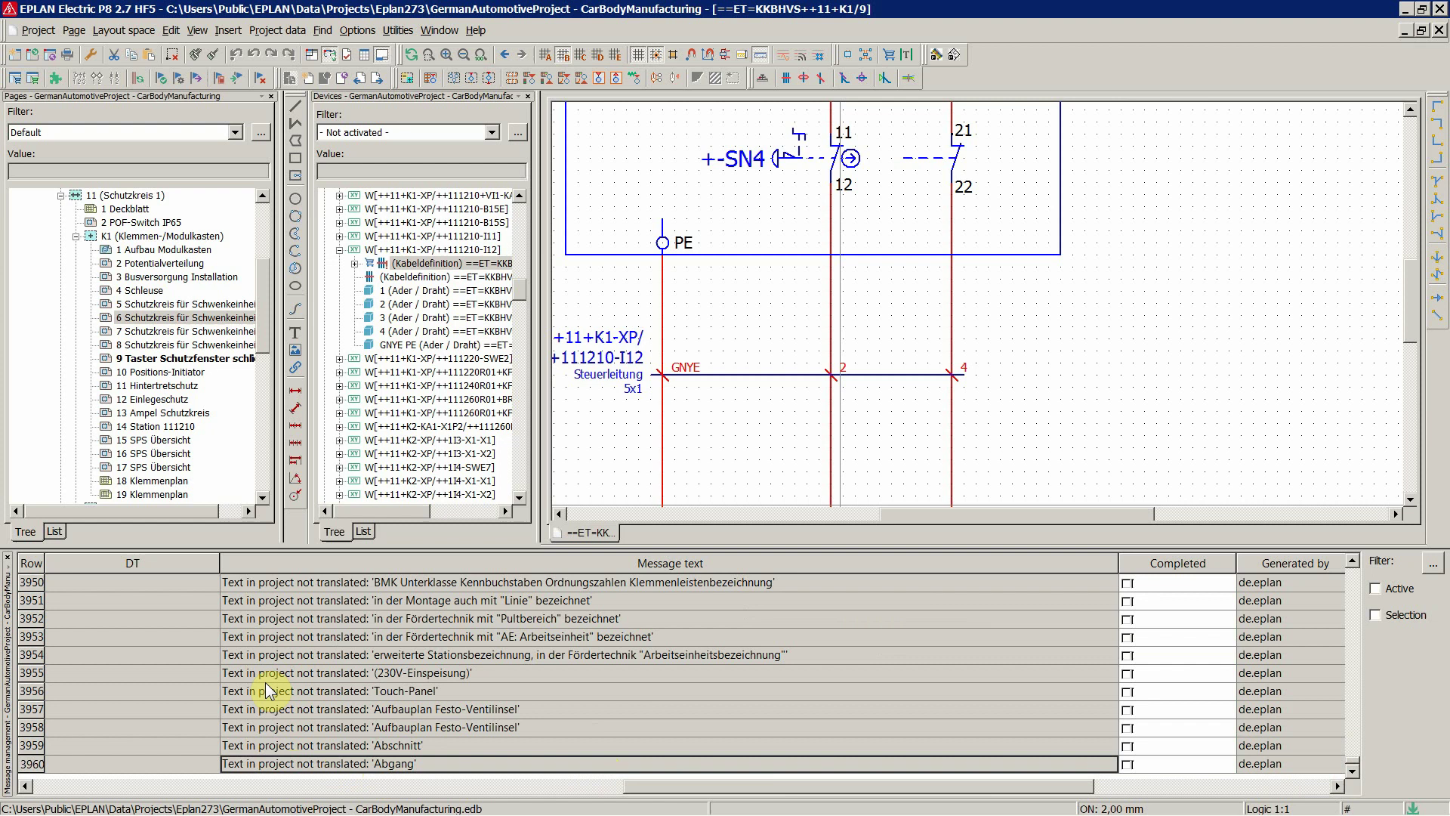
{"action": "left_click", "coordinate": [1027, 763]}
{"action": "left_click_drag", "start_coordinate": [1354, 756], "coordinate": [1363, 568]}
{"action": "left_click", "coordinate": [661, 655]}
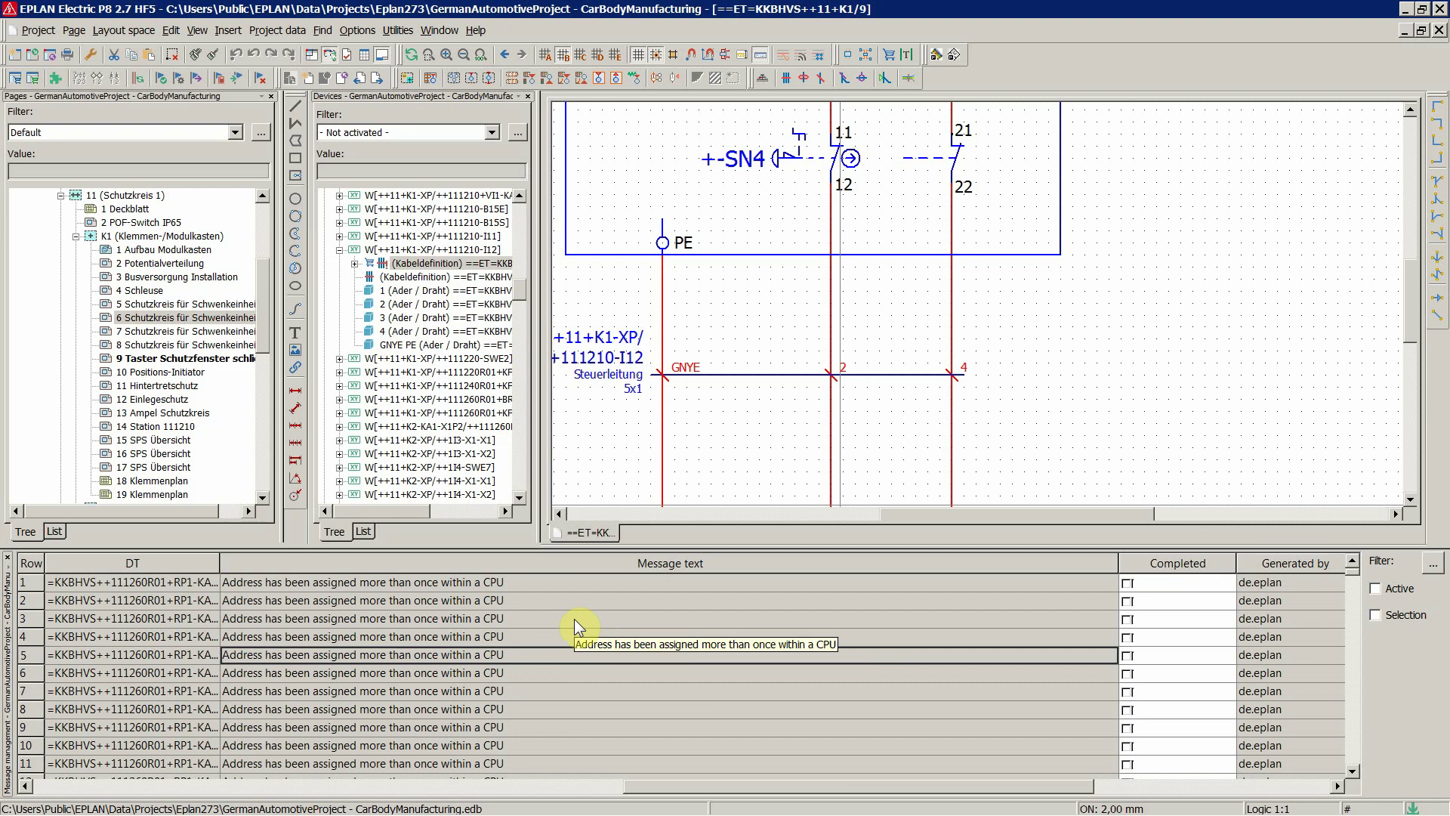
{"action": "left_click", "coordinate": [476, 600]}
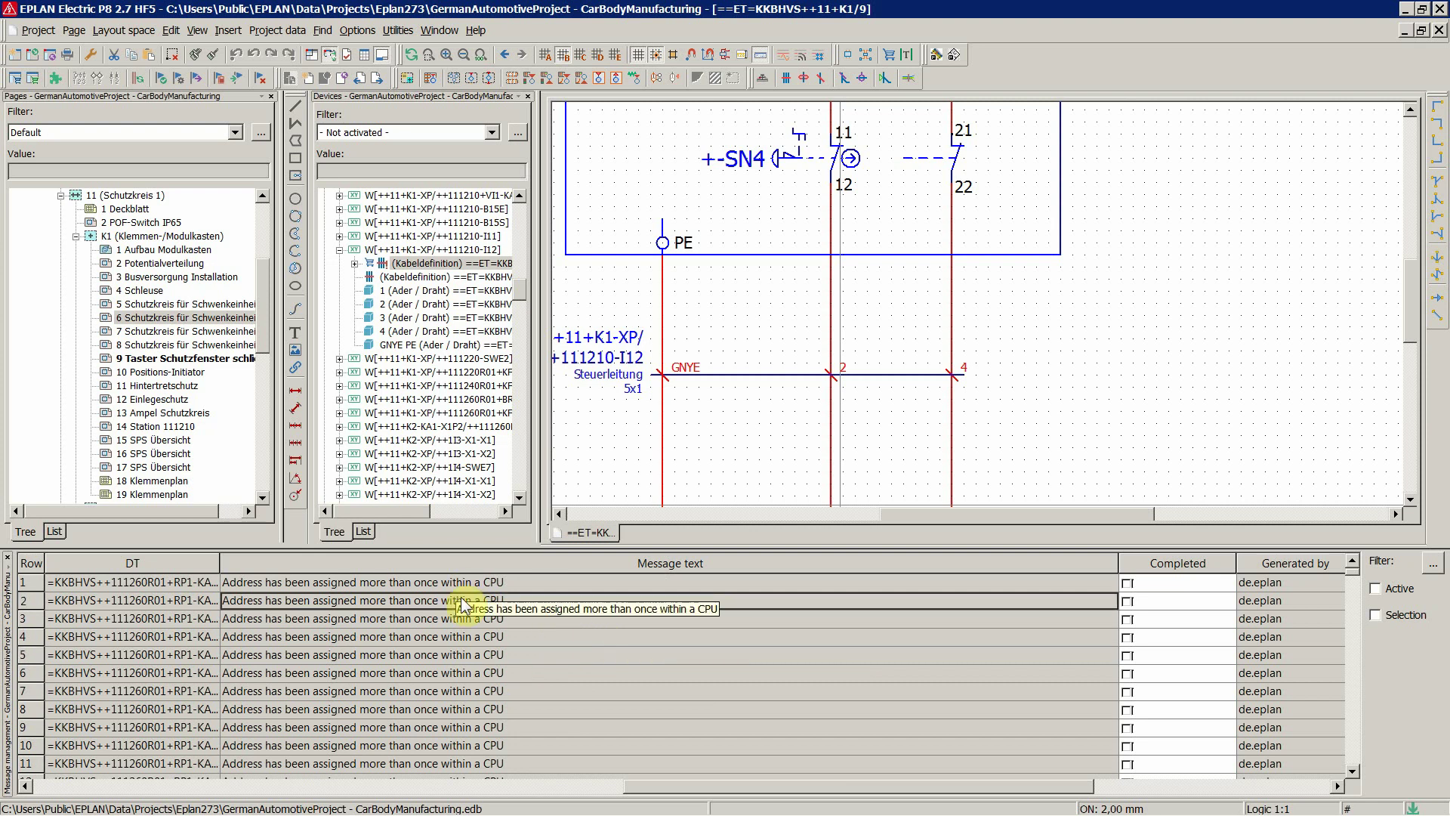
Step: Replace the Devices navigator with the Cables navigator from Project data
{"action": "left_click", "coordinate": [528, 98]}
{"action": "left_click", "coordinate": [277, 30]}
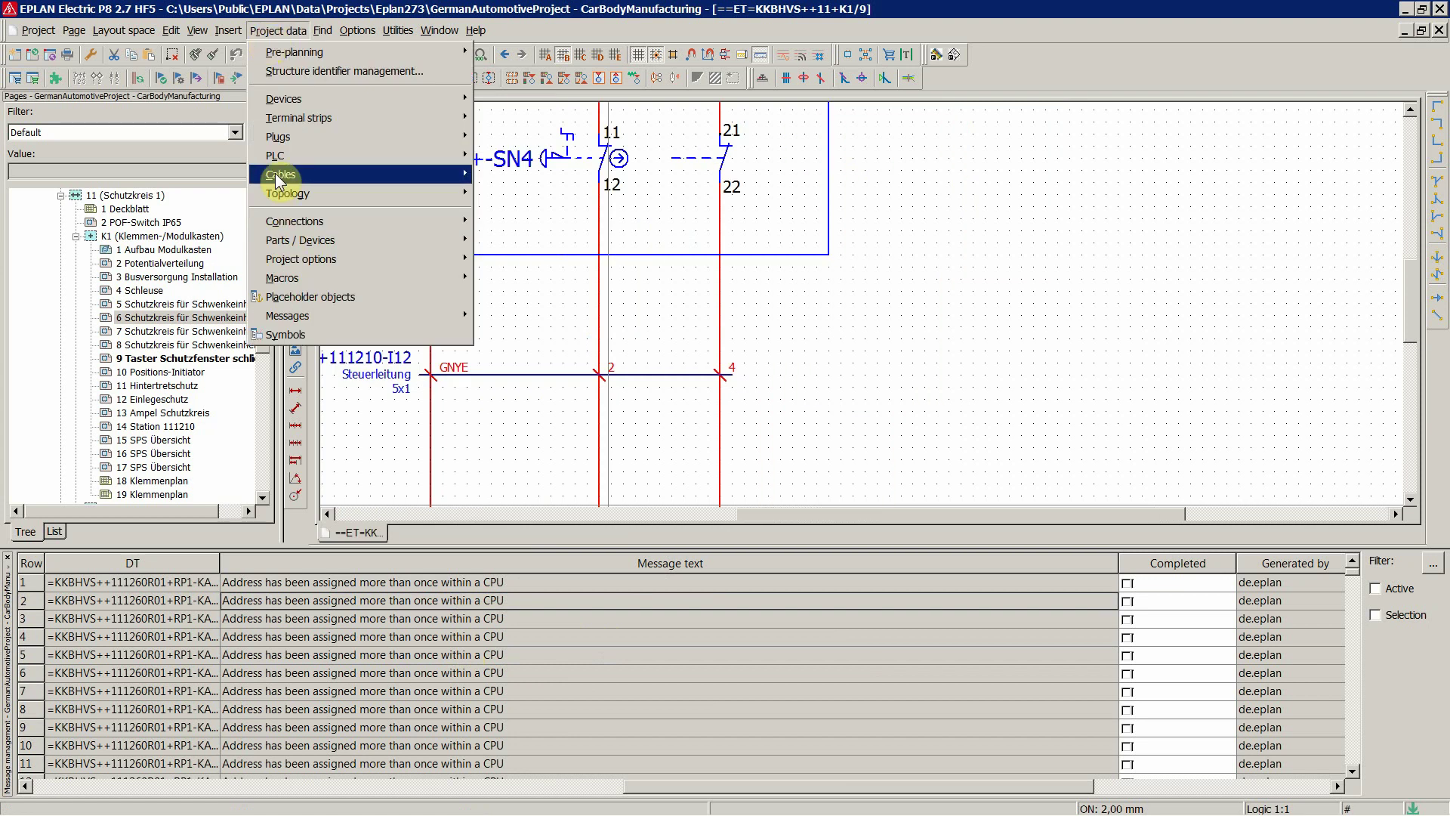
{"action": "mouse_move", "coordinate": [277, 178]}
{"action": "left_click", "coordinate": [506, 176]}
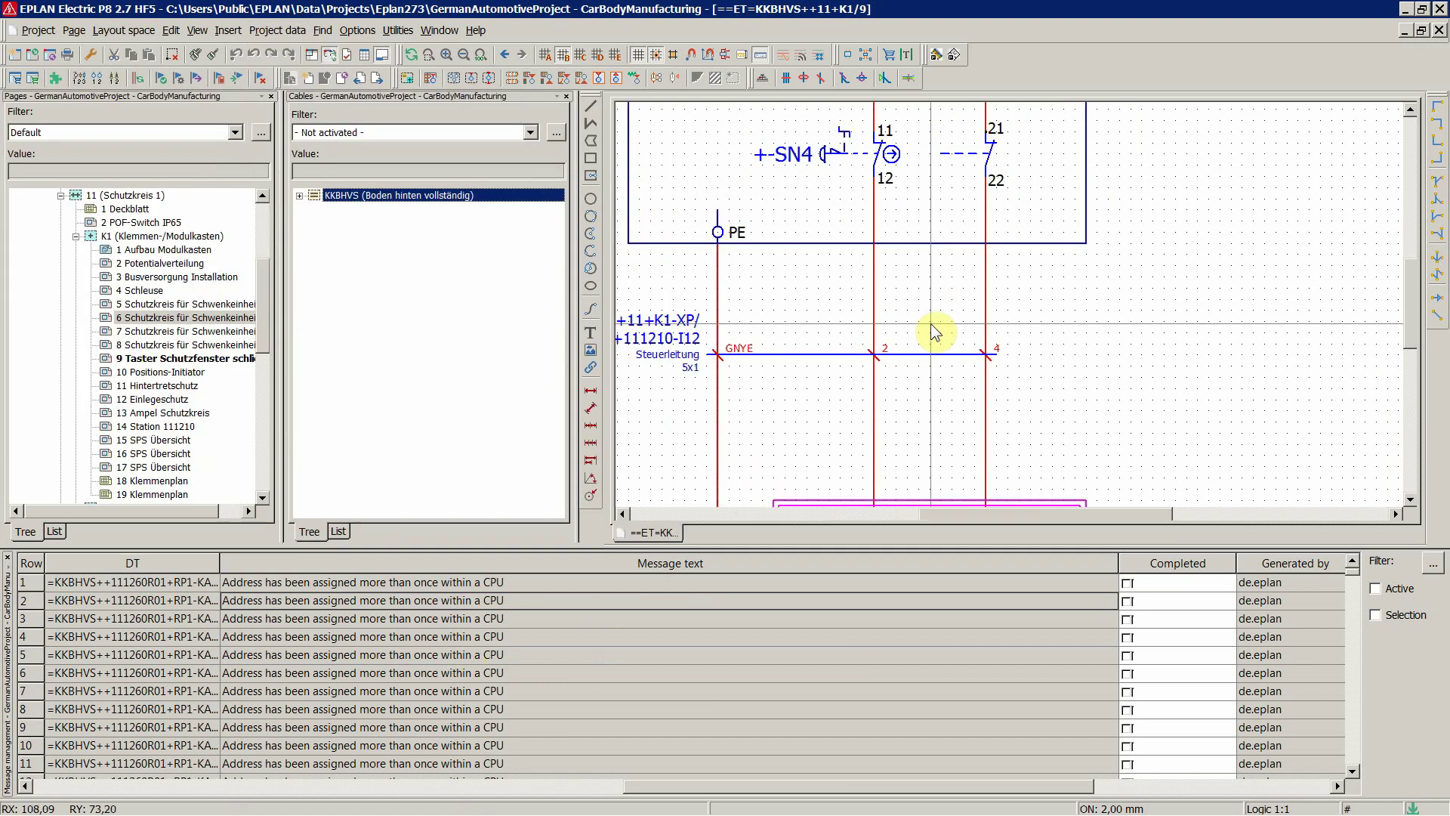
Step: Autofit the DT column, go to message 1's graphic on RP1/3, and synchronize selection
{"action": "left_click", "coordinate": [308, 655]}
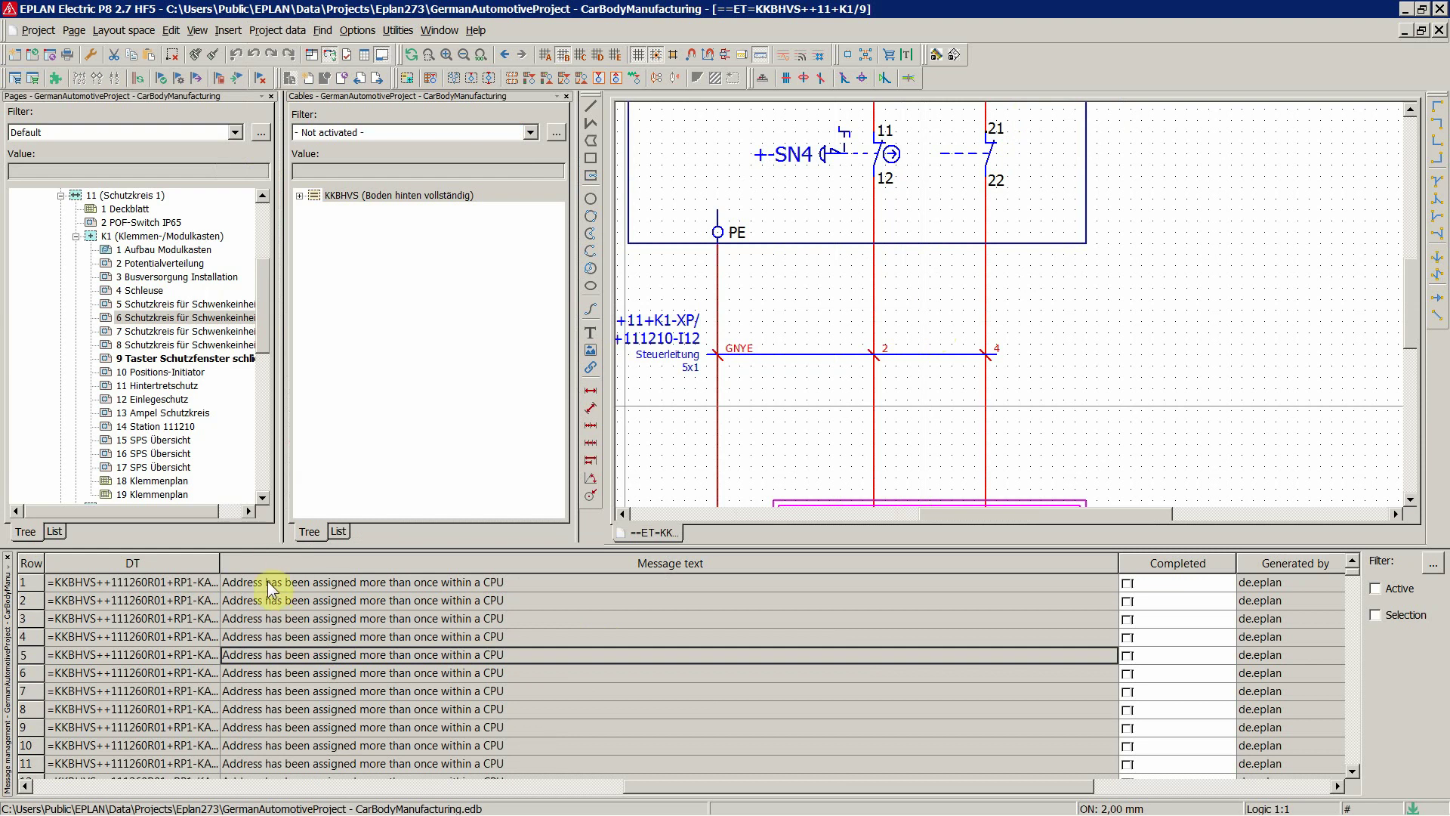
{"action": "double_click", "coordinate": [220, 563]}
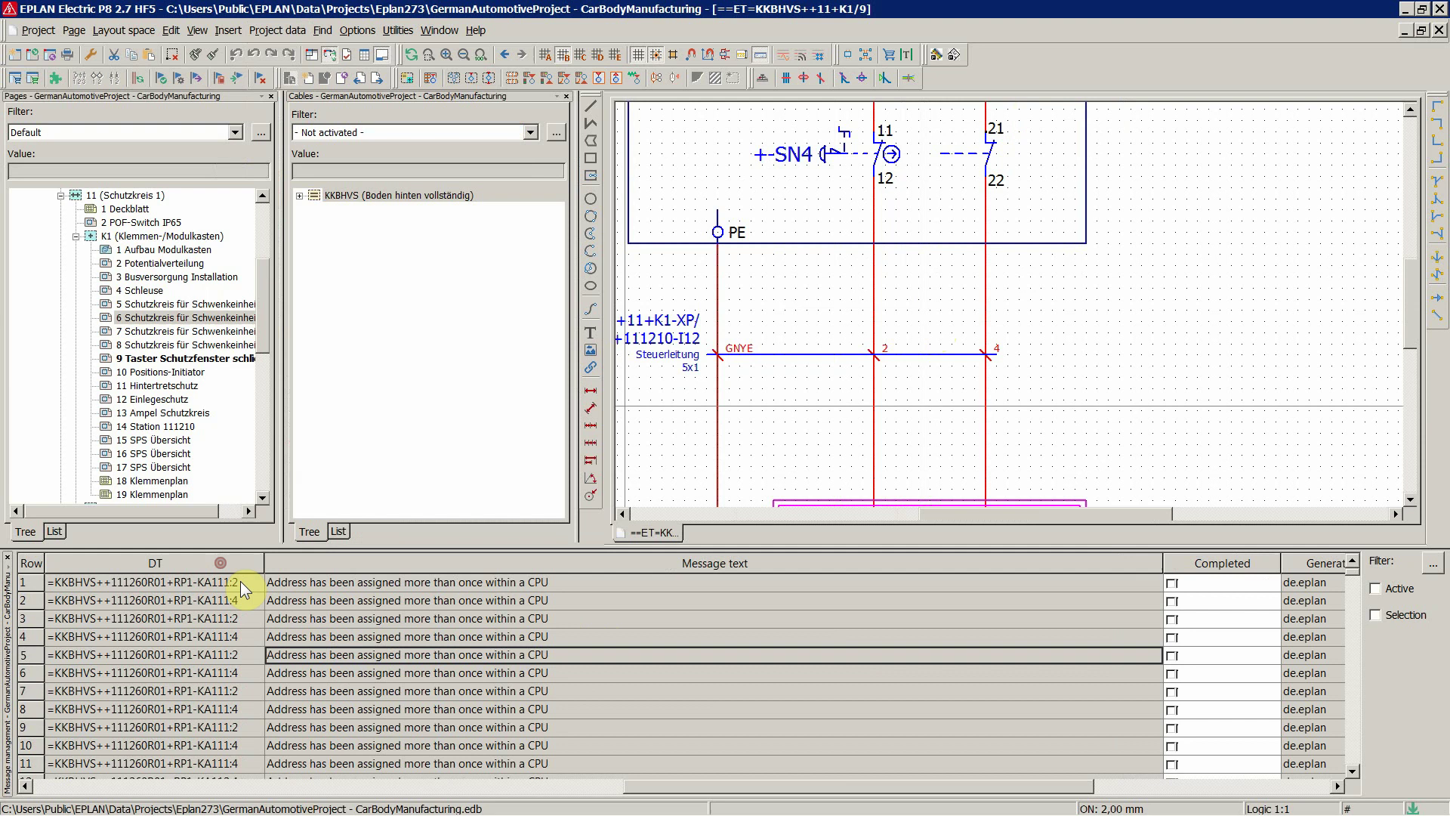
{"action": "left_click", "coordinate": [223, 585]}
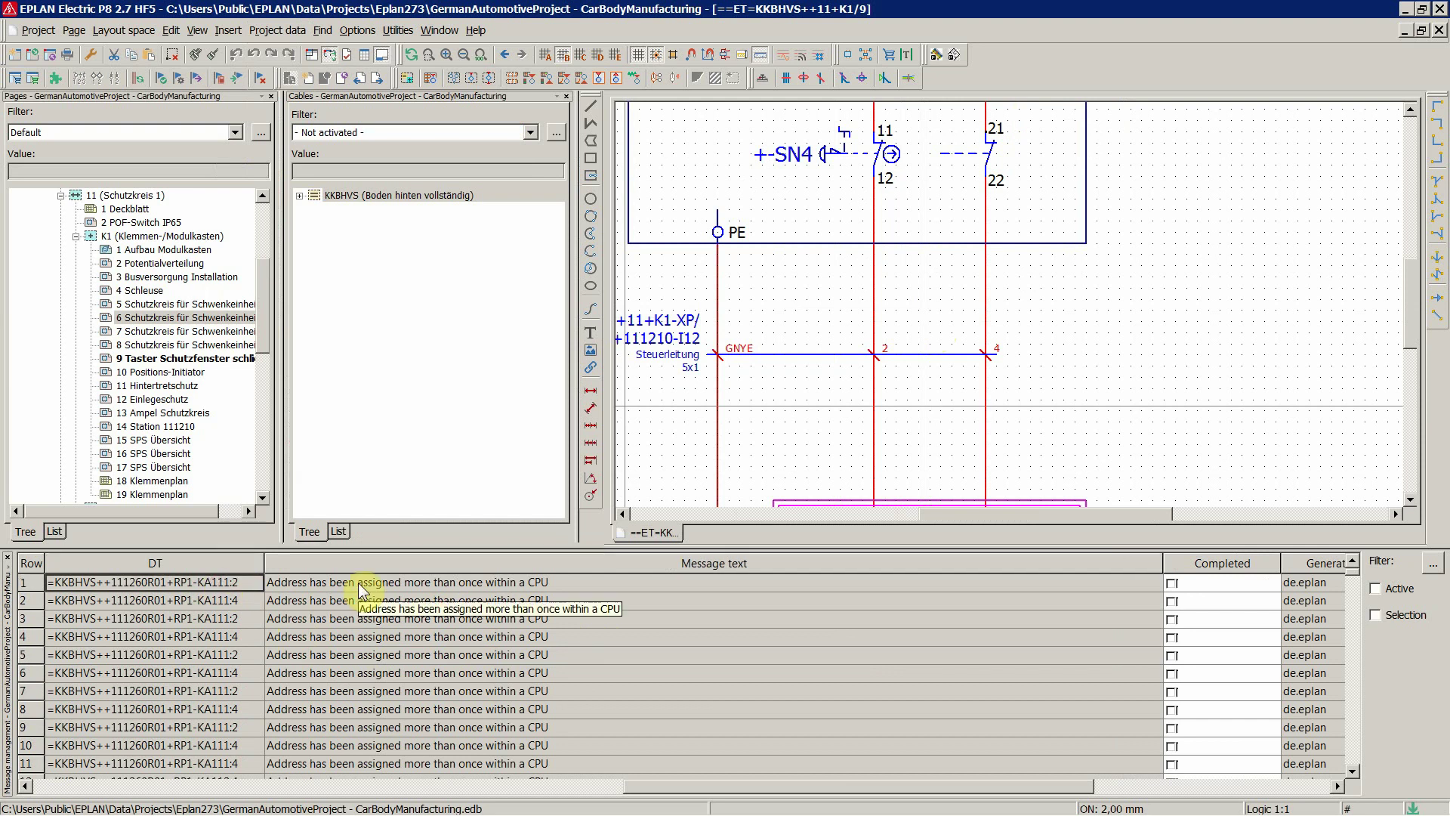
{"action": "right_click", "coordinate": [360, 583]}
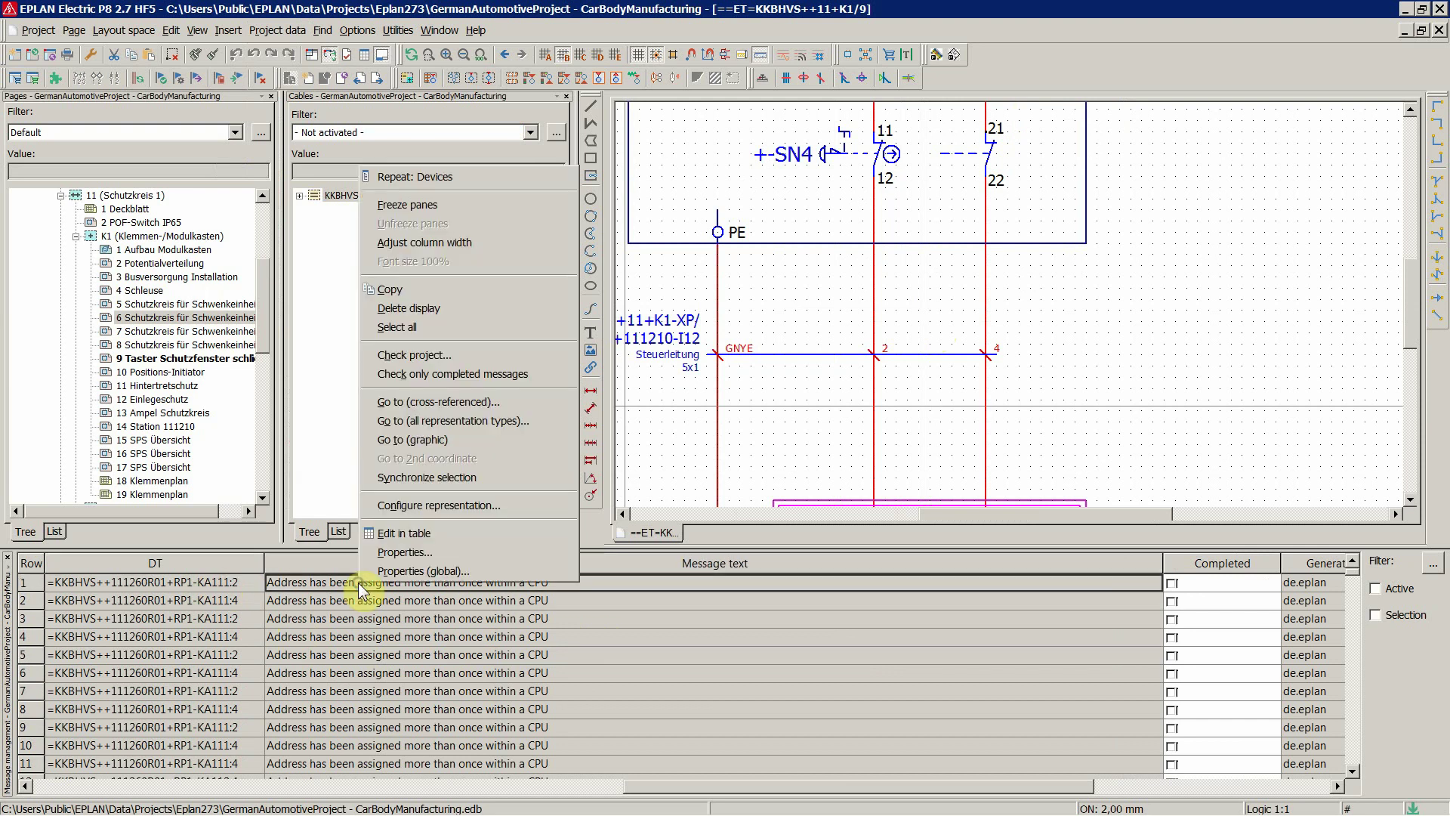
{"action": "left_click", "coordinate": [415, 442]}
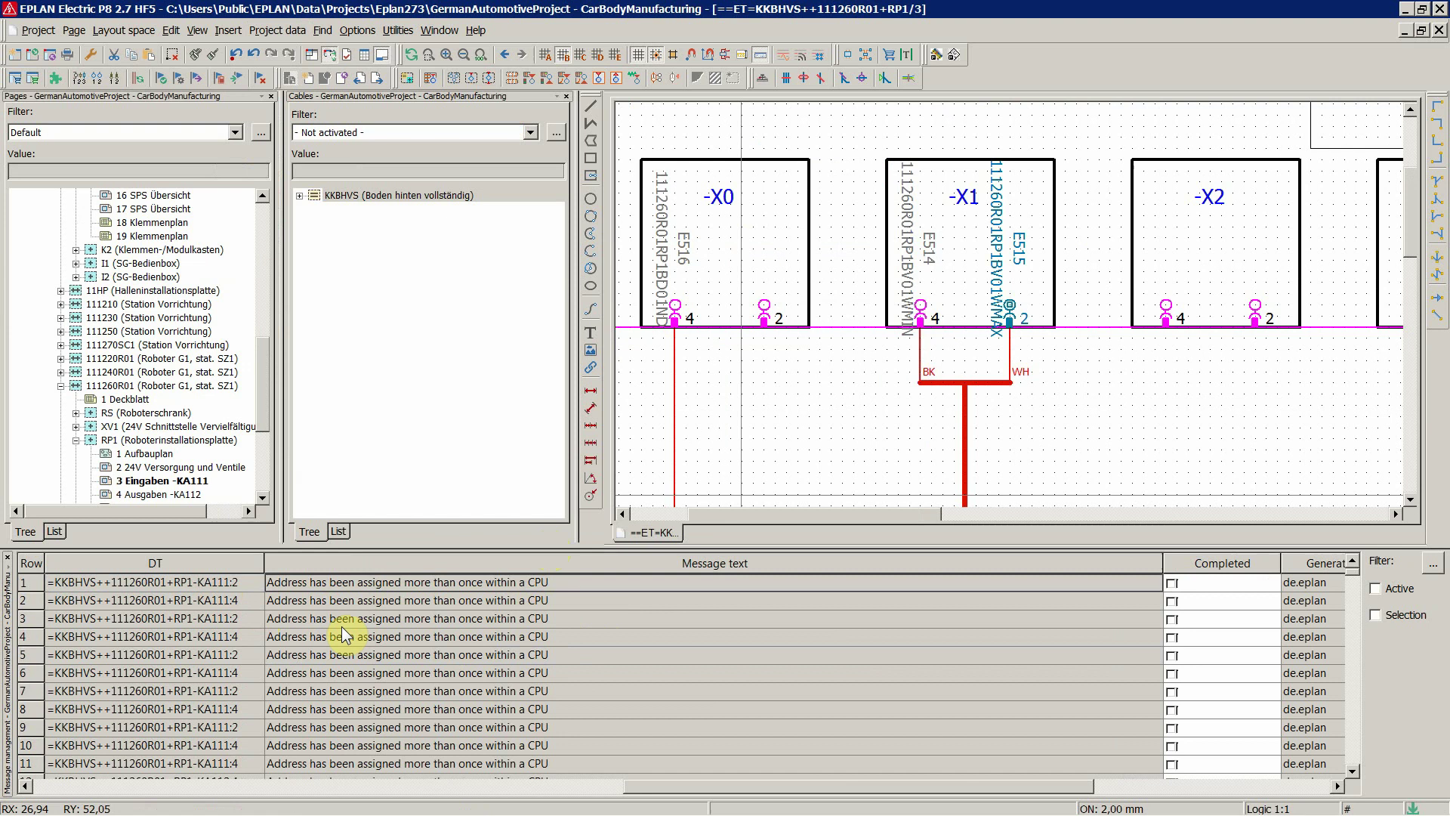
{"action": "right_click", "coordinate": [362, 586]}
{"action": "left_click", "coordinate": [404, 479]}
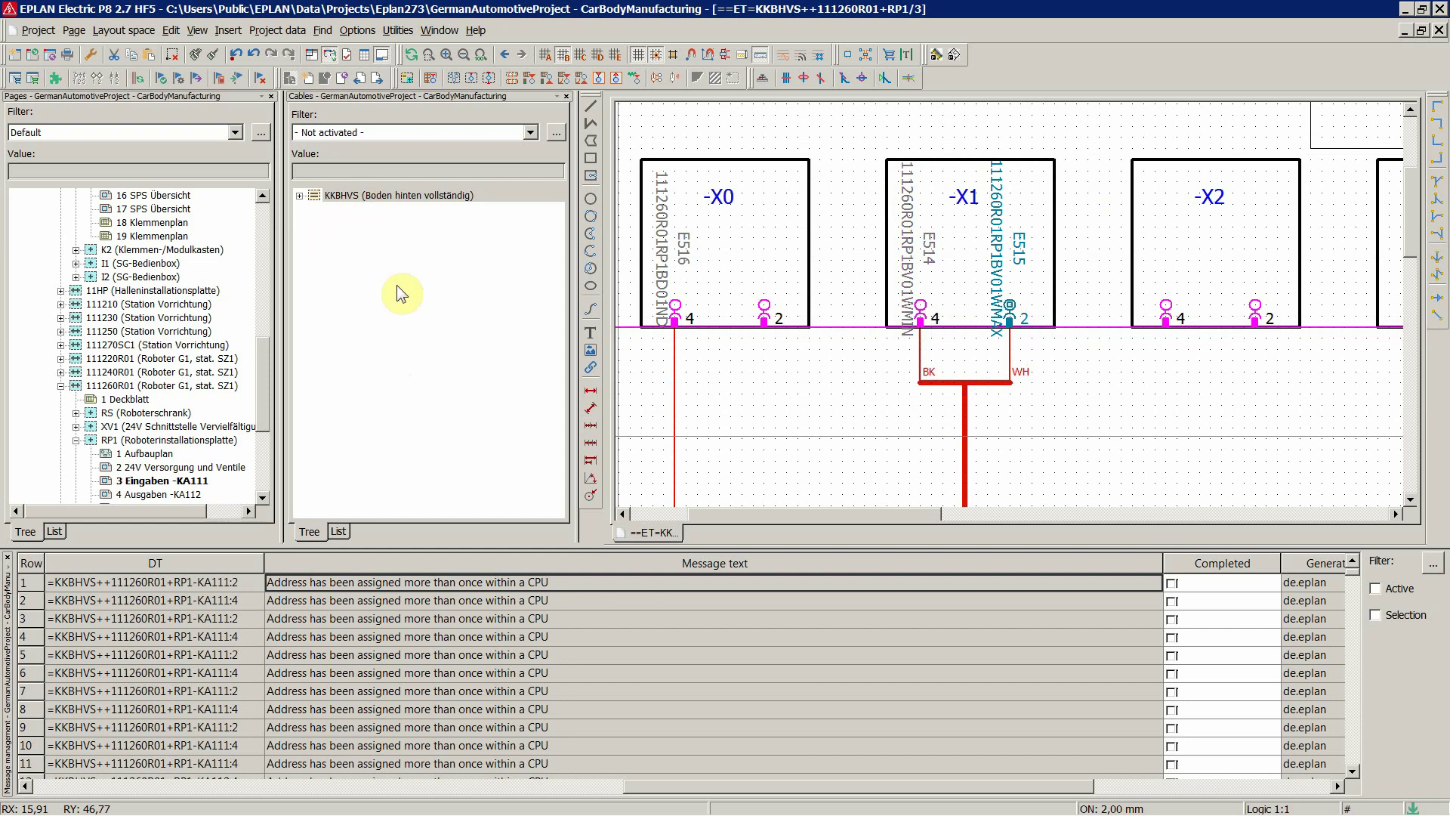
Step: Swap the Cables navigator for the PLC navigator and synchronize it to message 1's KA111 points
{"action": "left_click", "coordinate": [566, 96]}
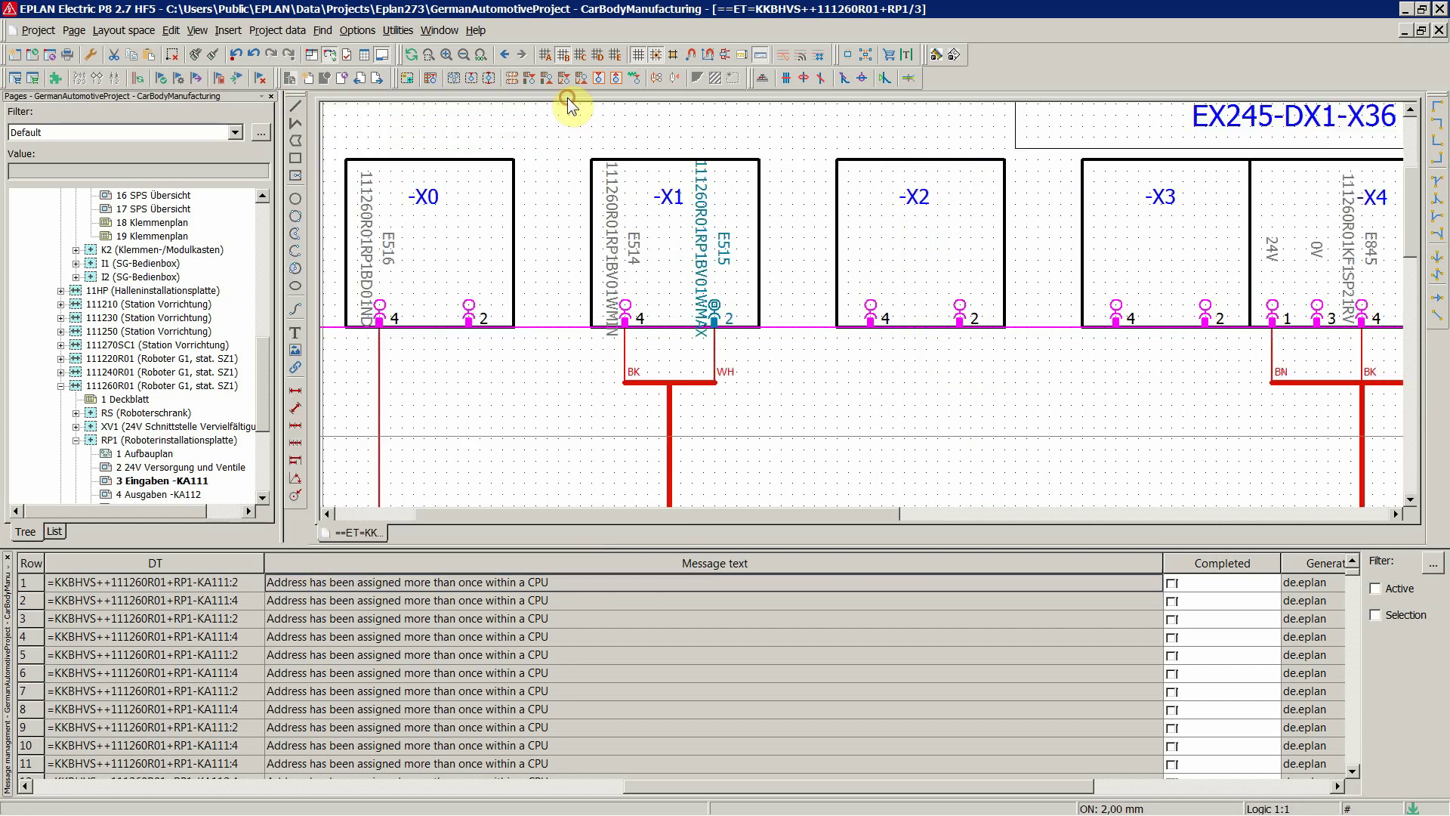
{"action": "left_click", "coordinate": [274, 32]}
{"action": "mouse_move", "coordinate": [277, 97]}
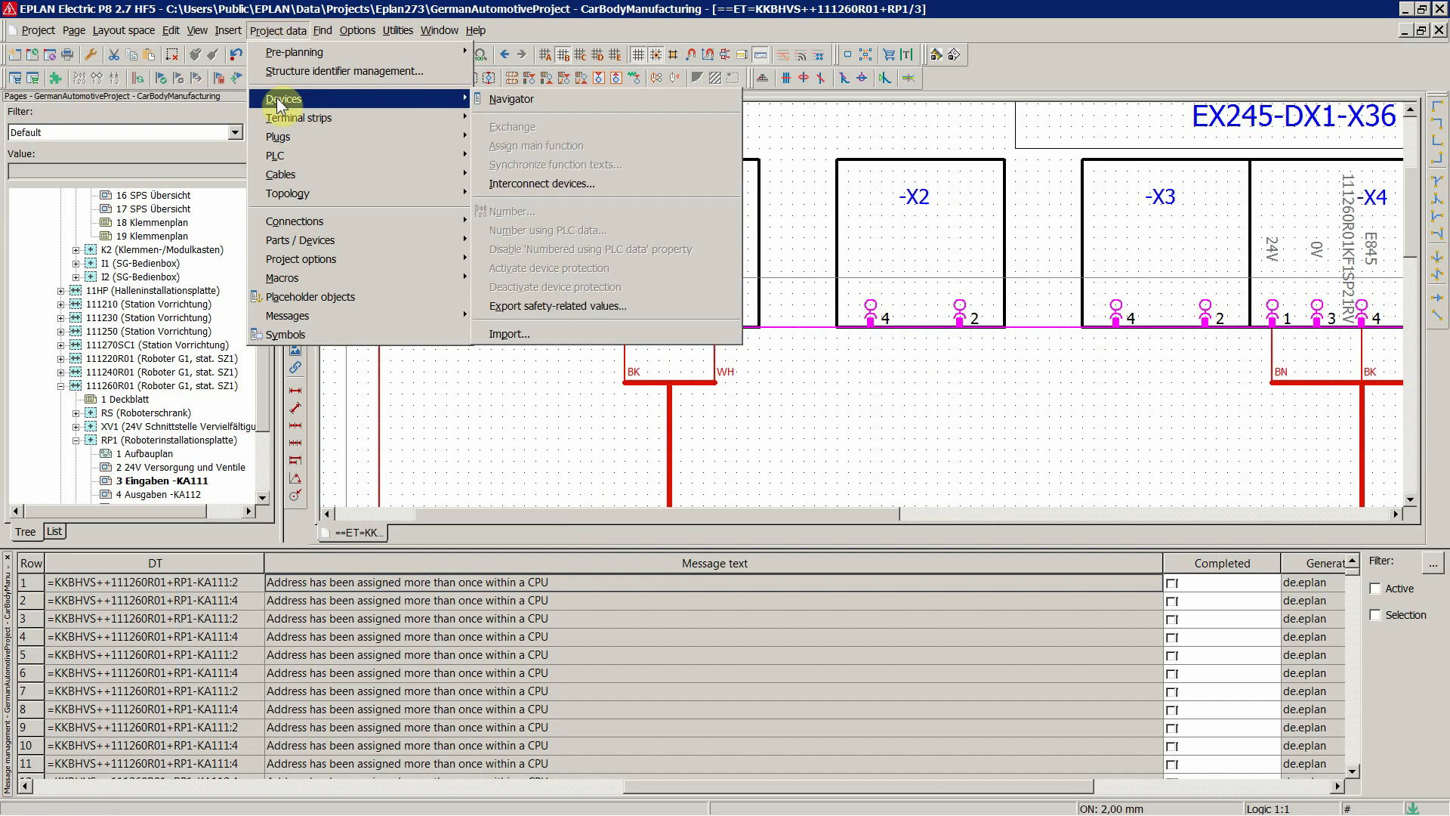
{"action": "left_click", "coordinate": [559, 363]}
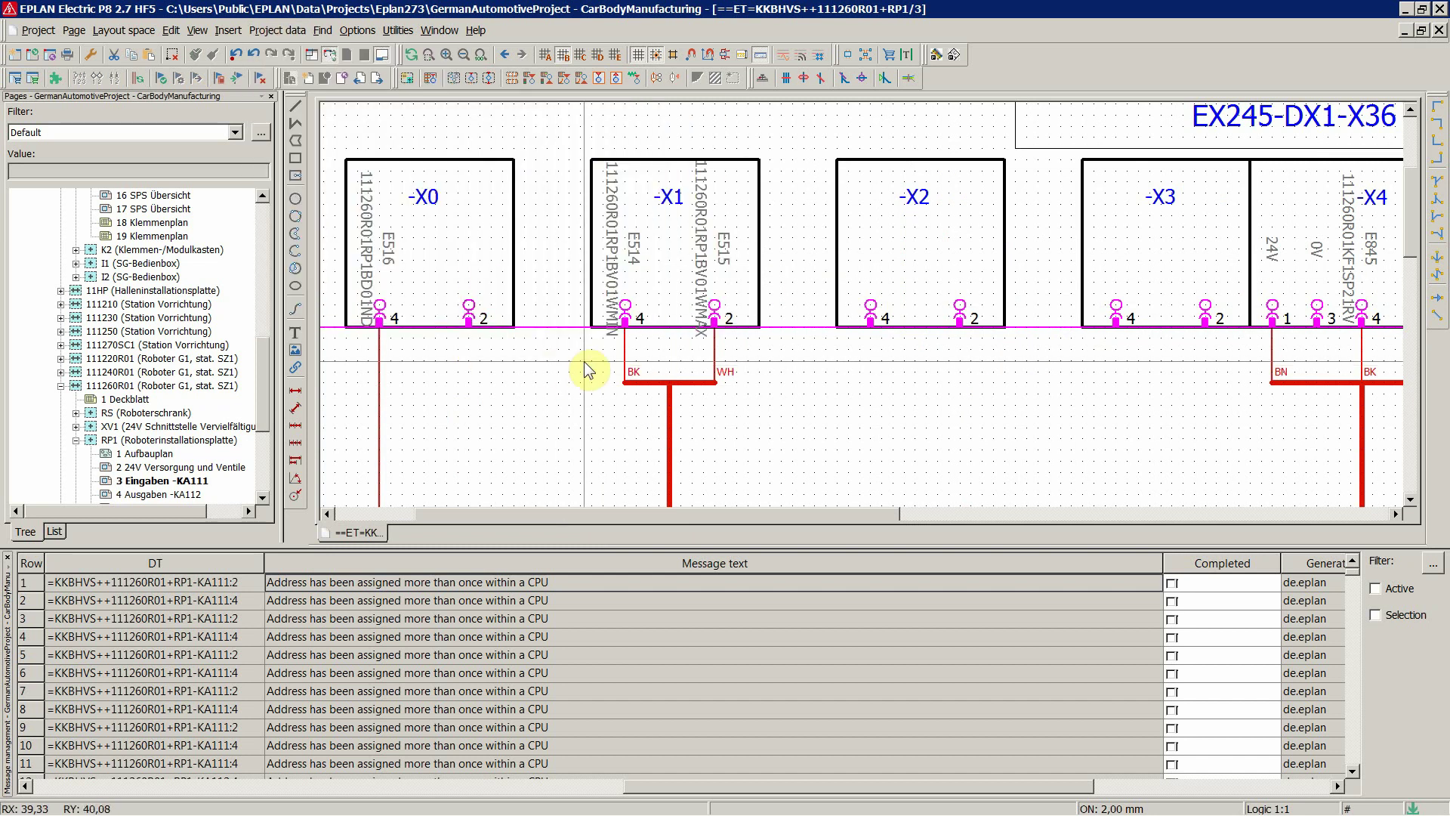
{"action": "left_click", "coordinate": [288, 32]}
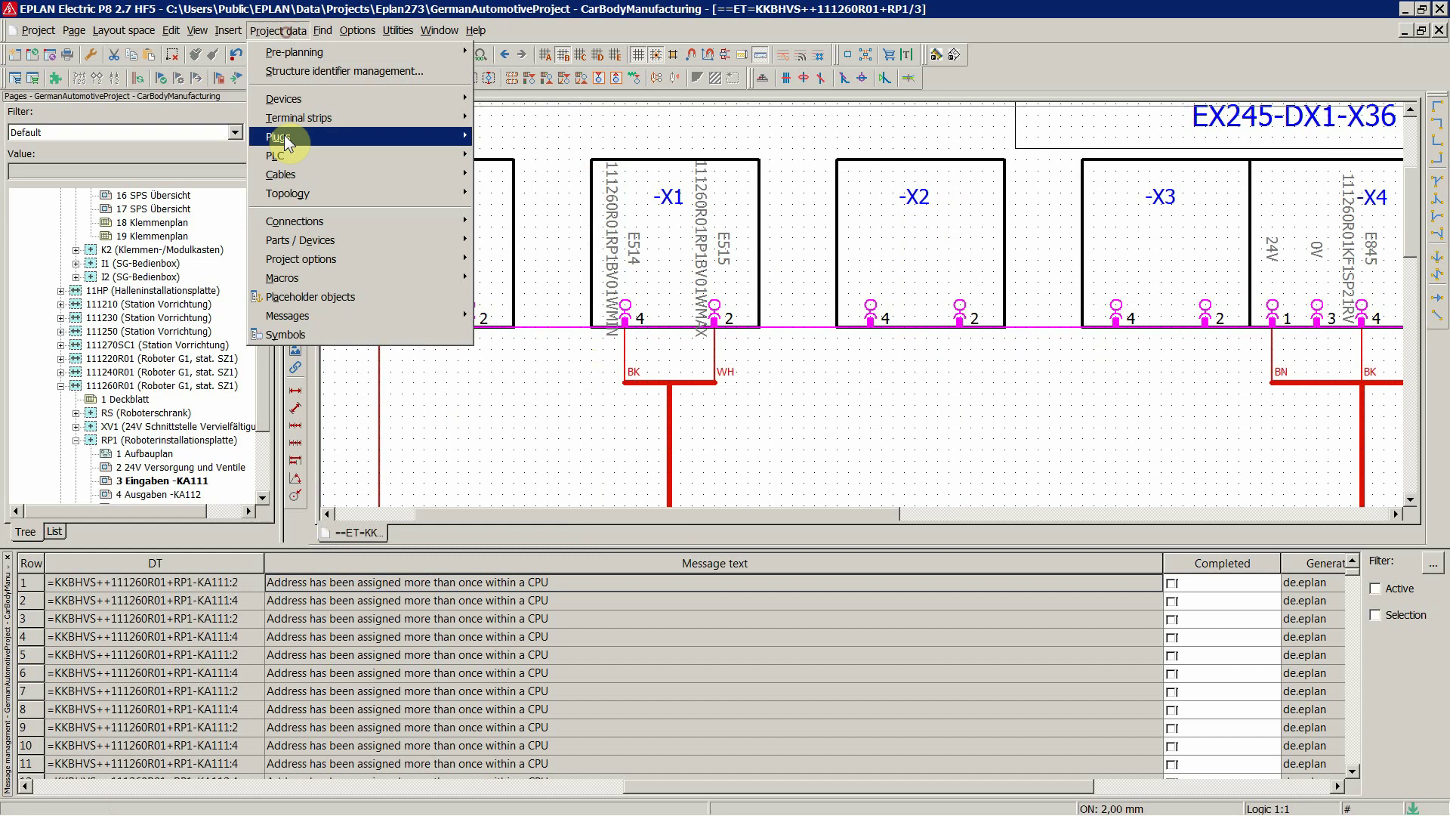
{"action": "mouse_move", "coordinate": [279, 158]}
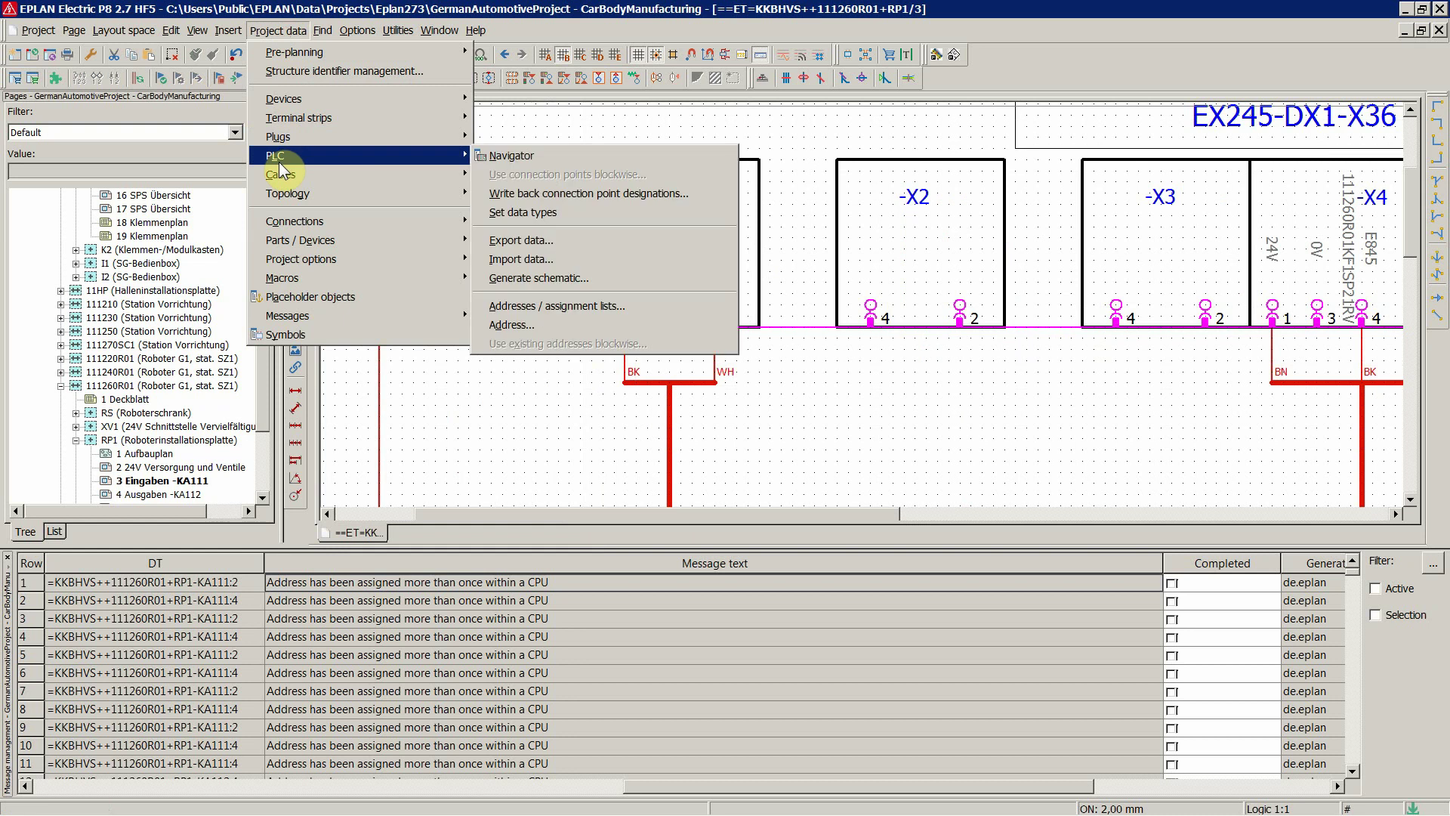
{"action": "left_click", "coordinate": [513, 156]}
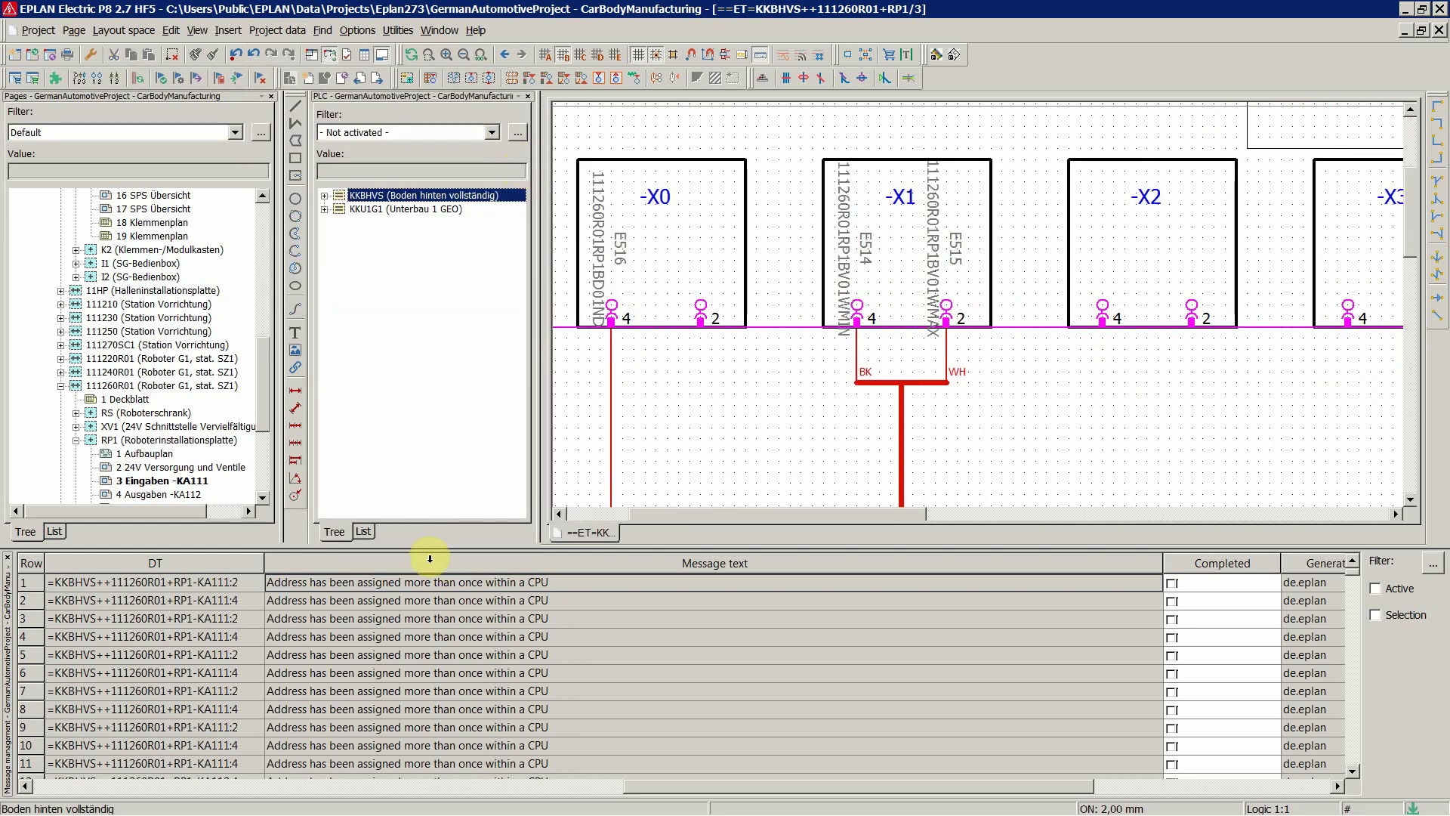
{"action": "right_click", "coordinate": [399, 583]}
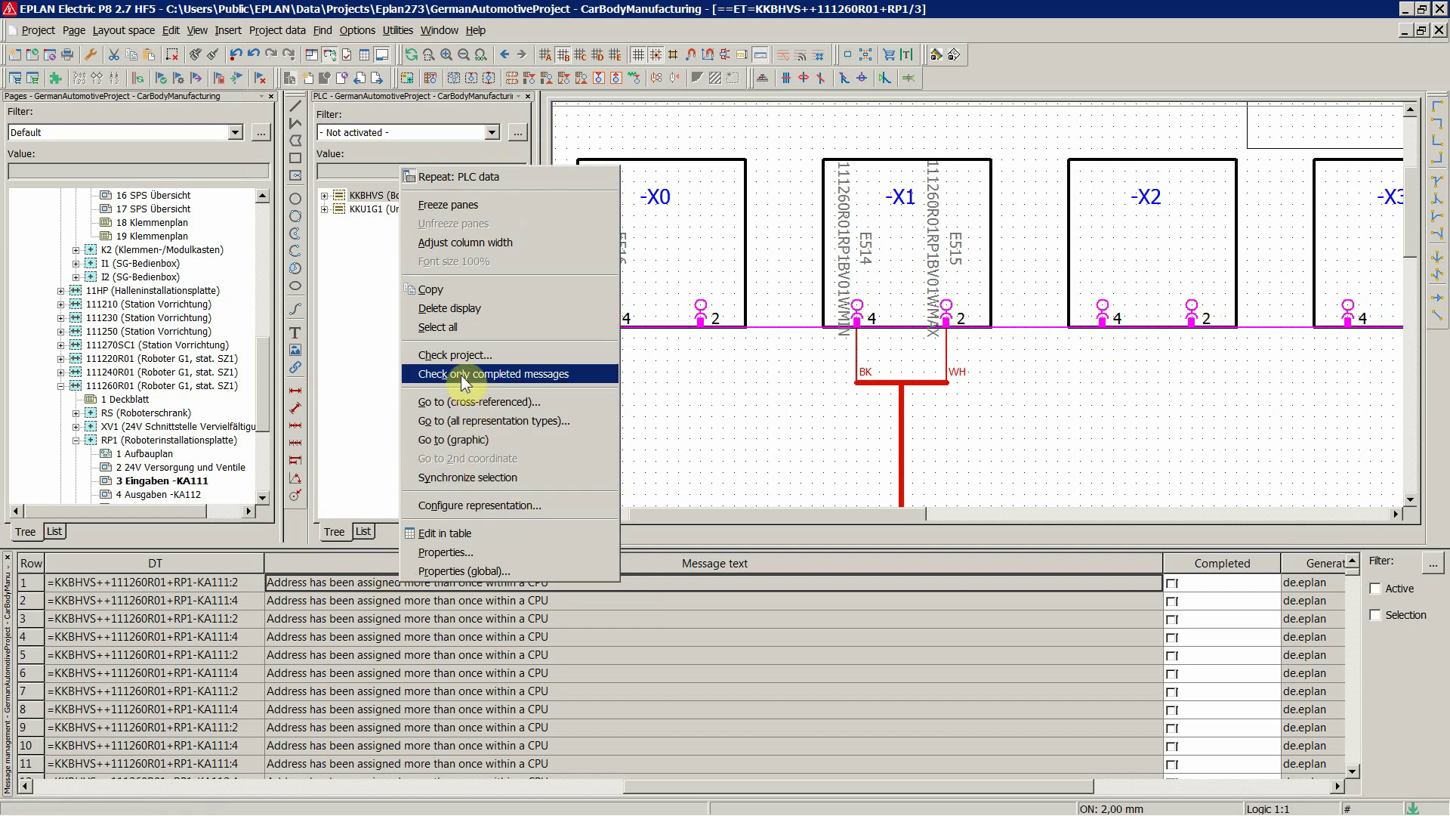
{"action": "left_click", "coordinate": [453, 478]}
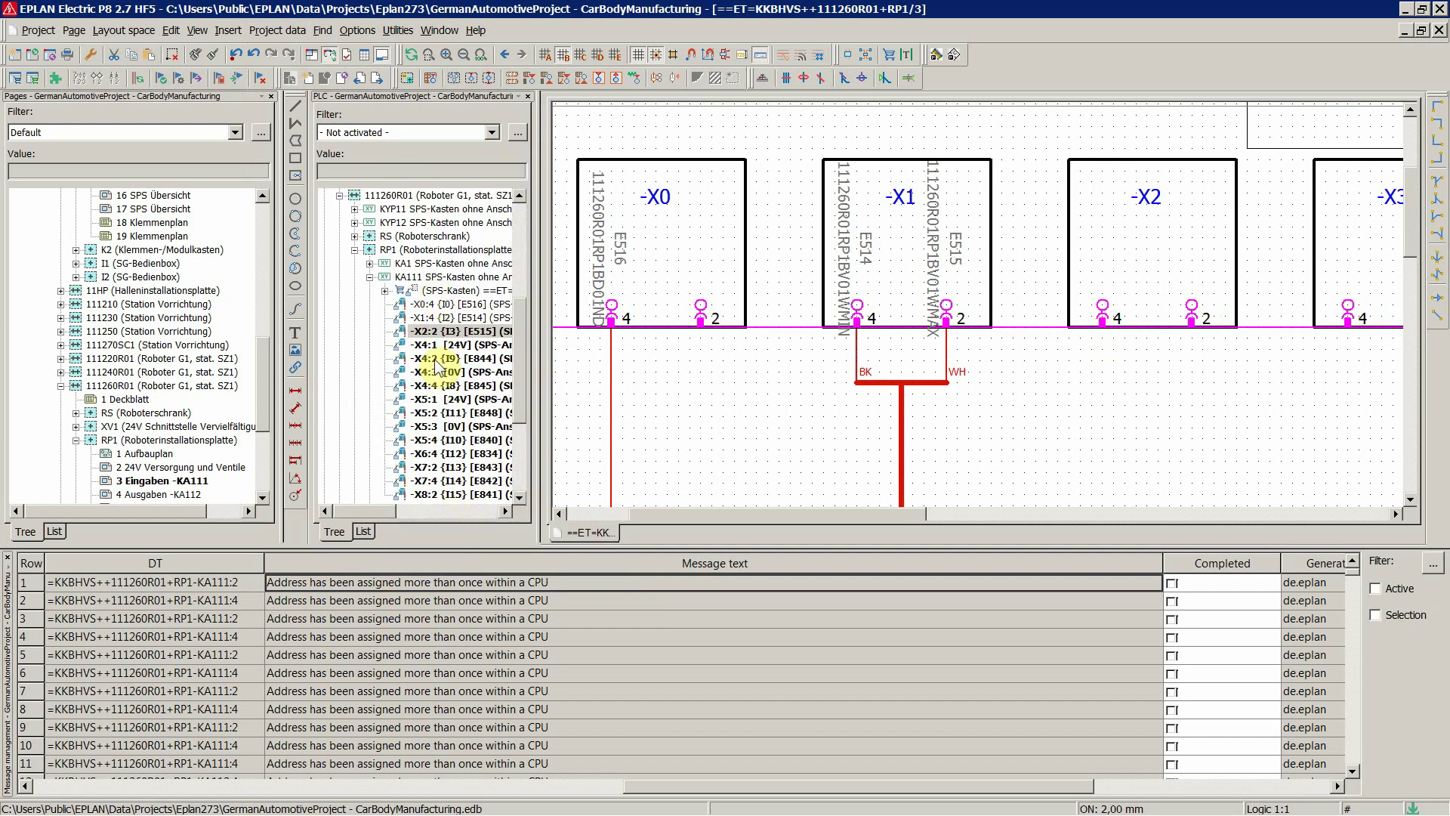
Step: Widen the PLC navigator to show full KA111 entries and zoom out the schematic
{"action": "left_click", "coordinate": [213, 583]}
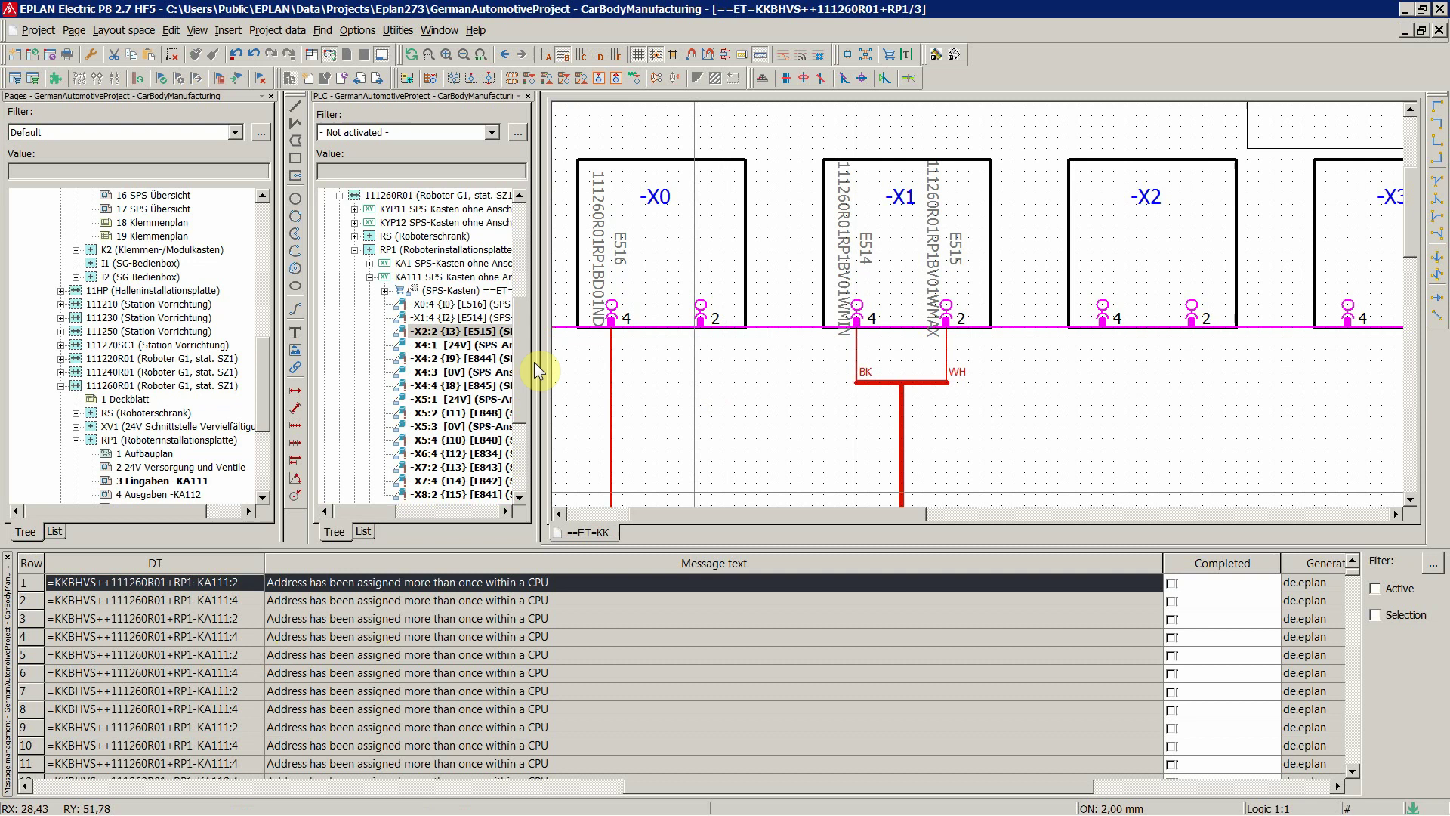
{"action": "left_click_drag", "start_coordinate": [533, 361], "coordinate": [649, 376]}
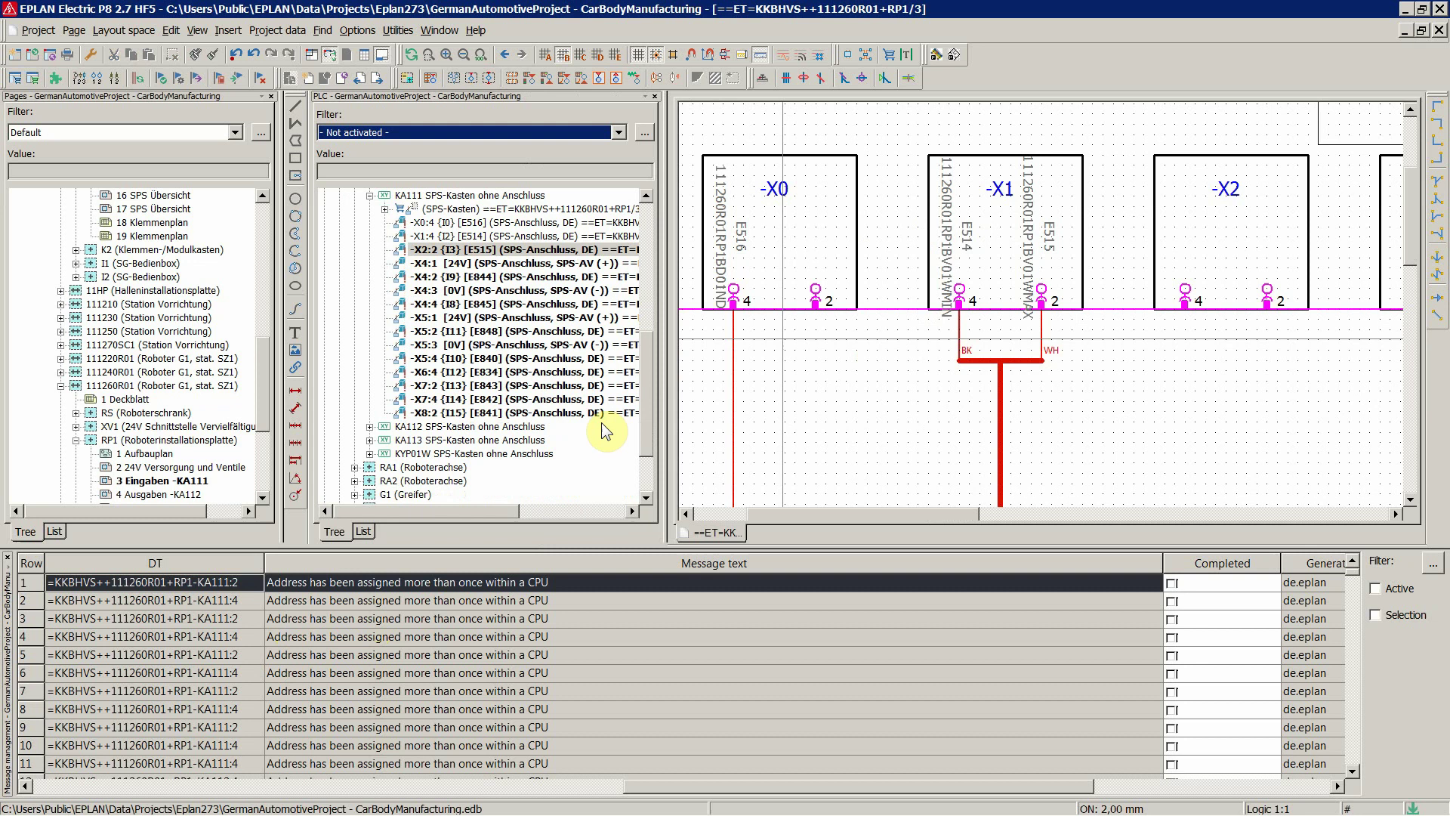
{"action": "left_click", "coordinate": [420, 638]}
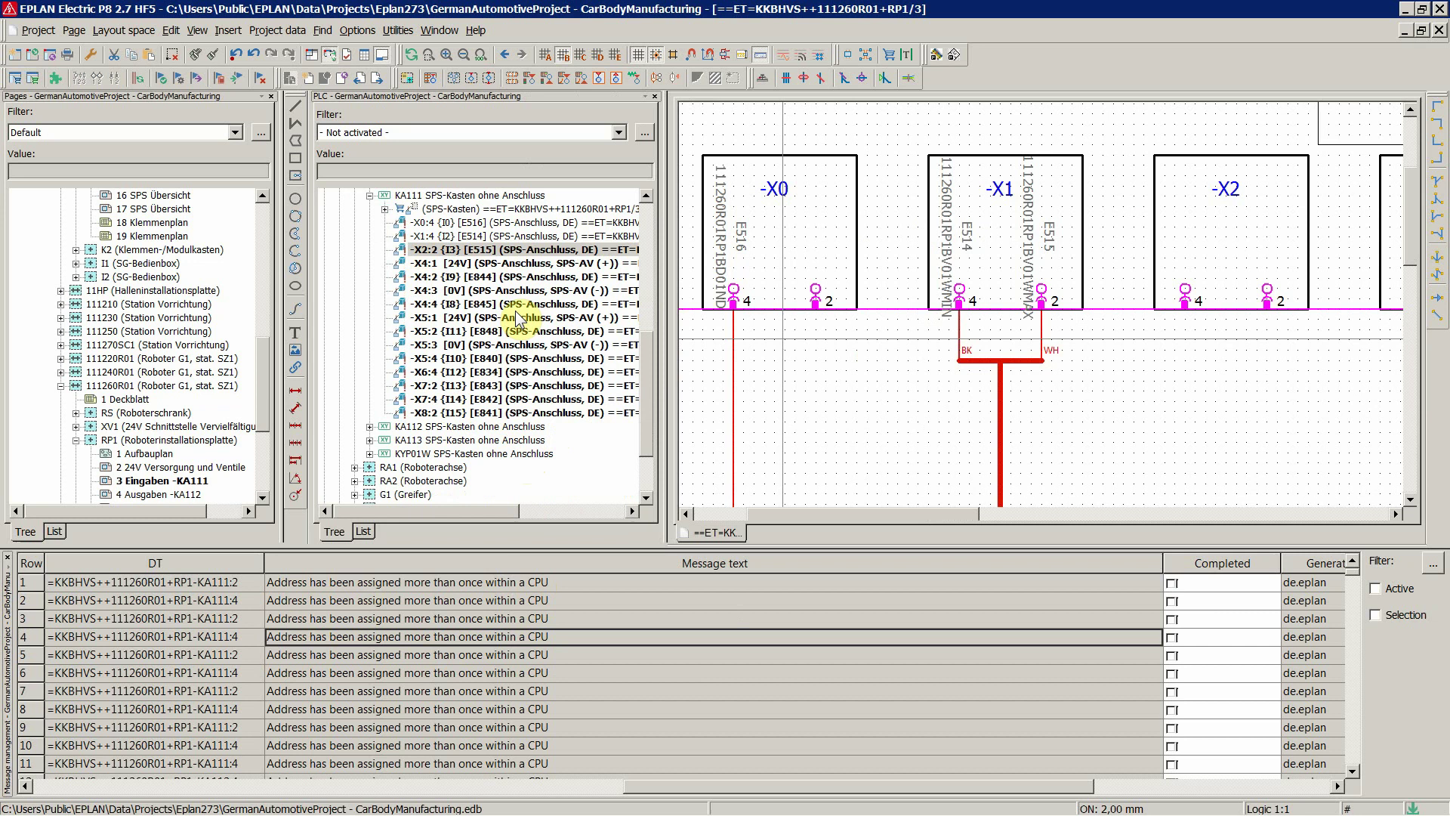
{"action": "left_click", "coordinate": [821, 352]}
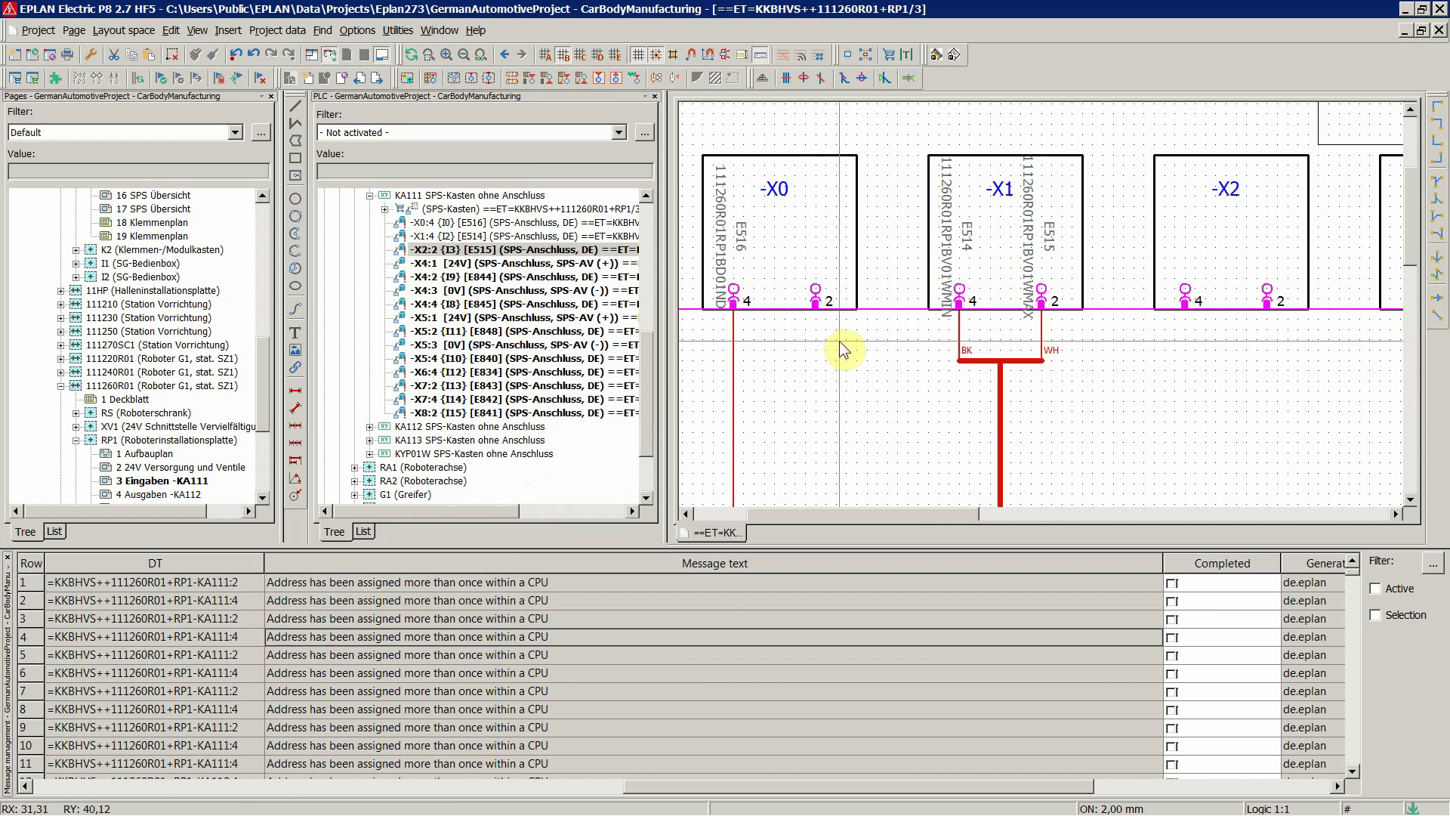
{"action": "scroll", "coordinate": [840, 341], "scroll_direction": "down", "scroll_amount": 3}
{"action": "scroll", "coordinate": [809, 225], "scroll_direction": "down", "scroll_amount": 1}
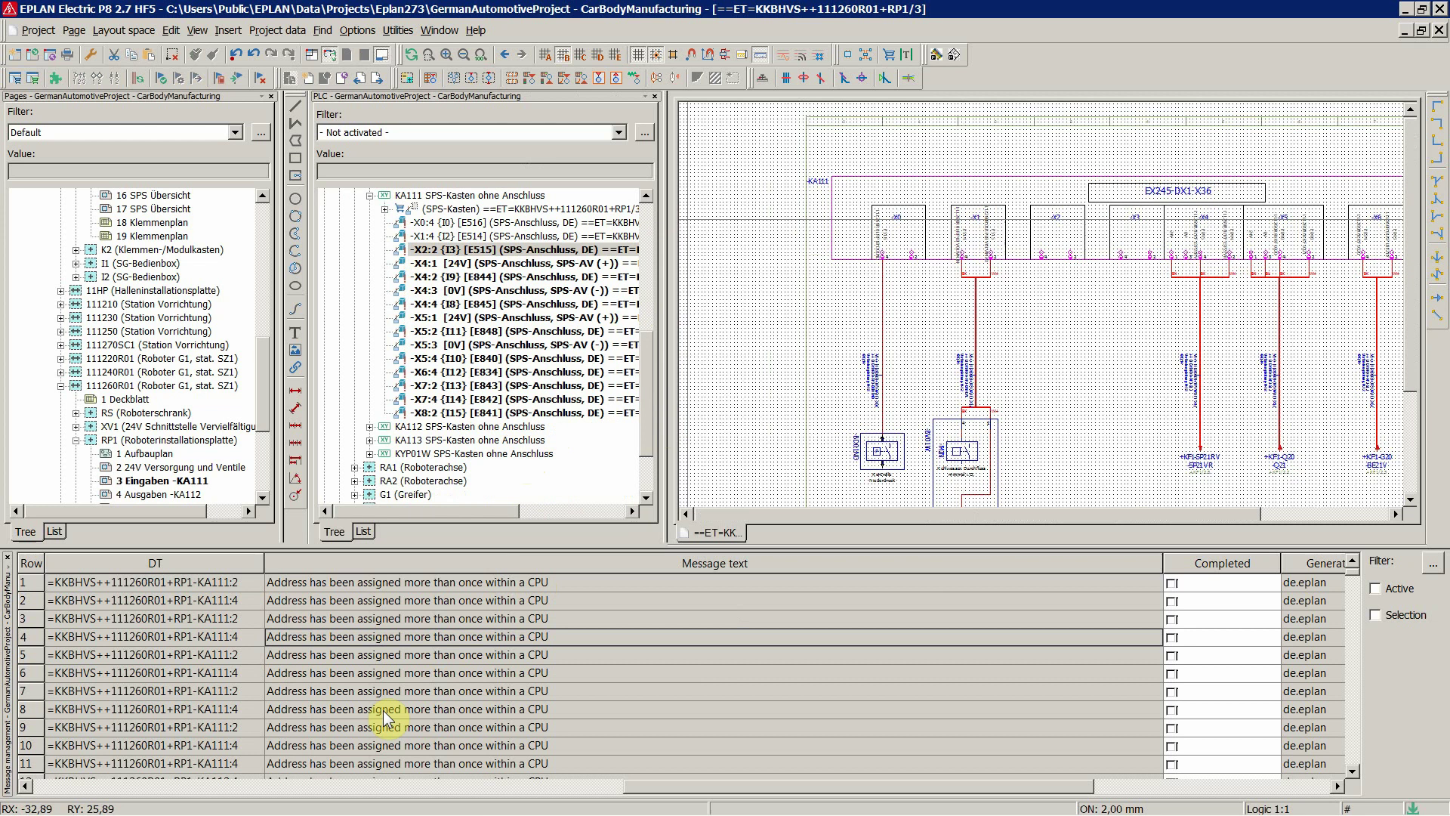
Step: Run Check only completed messages on the message list
{"action": "left_click", "coordinate": [402, 671]}
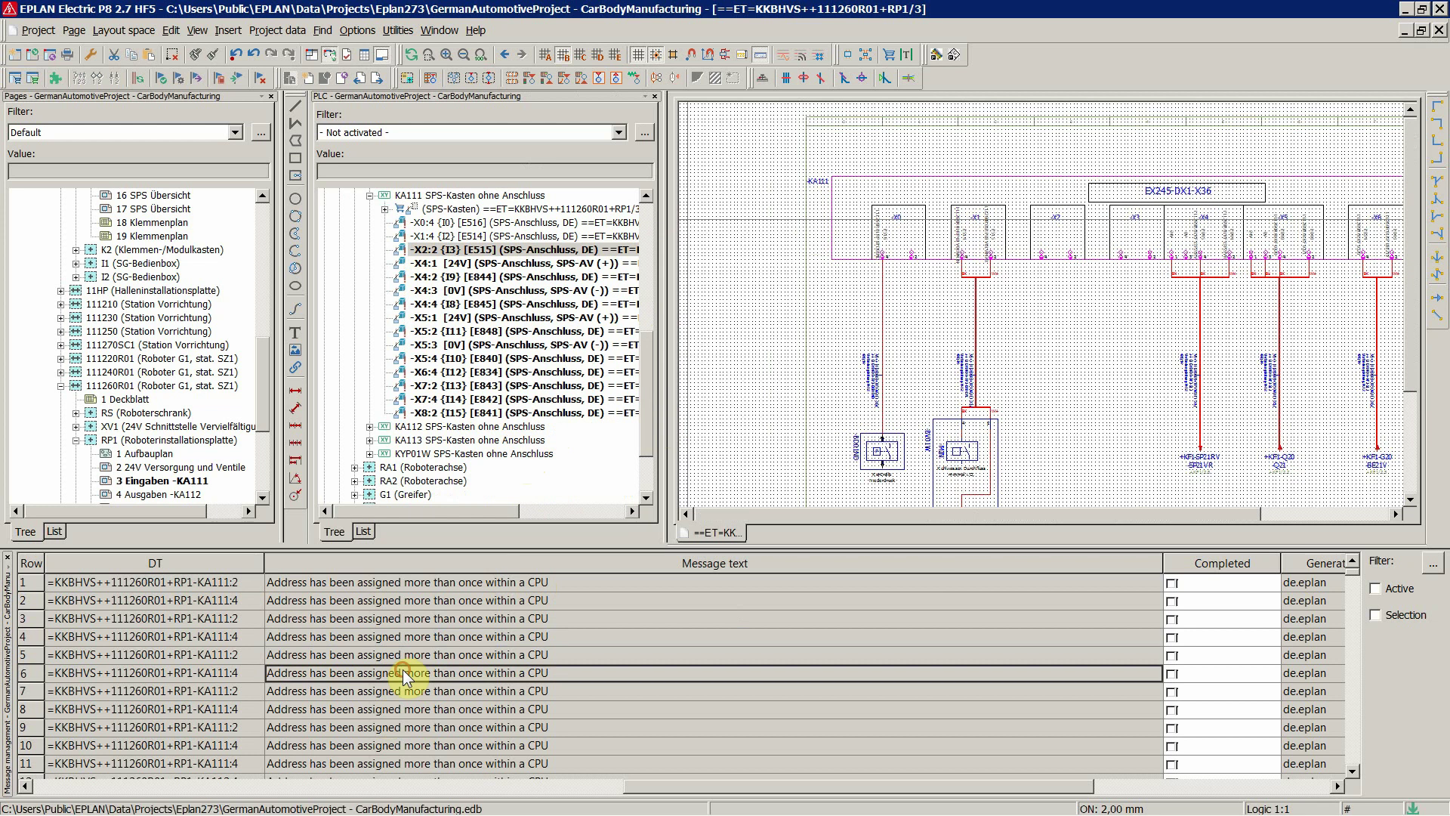
{"action": "right_click", "coordinate": [448, 639]}
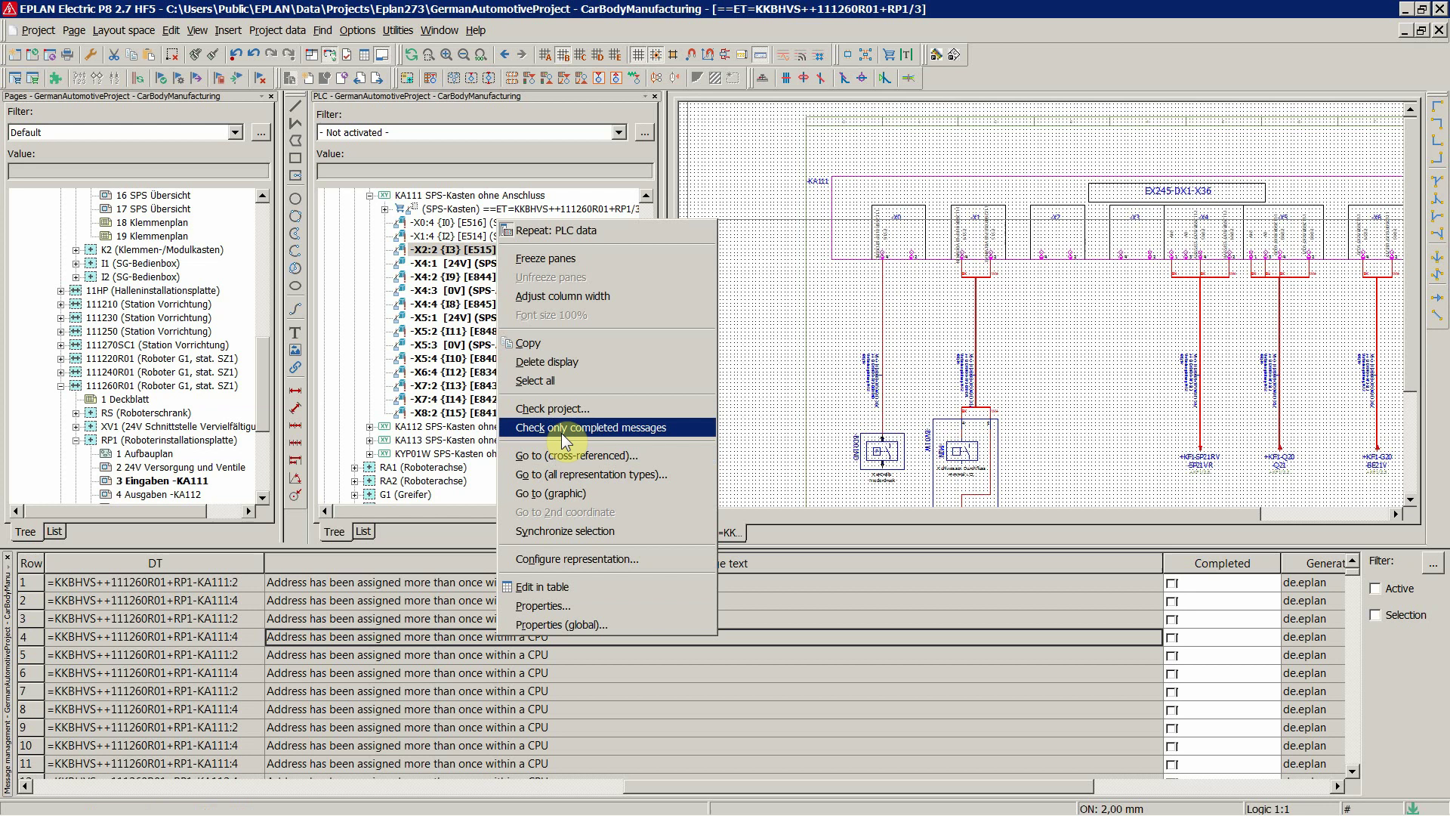
{"action": "left_click", "coordinate": [414, 600]}
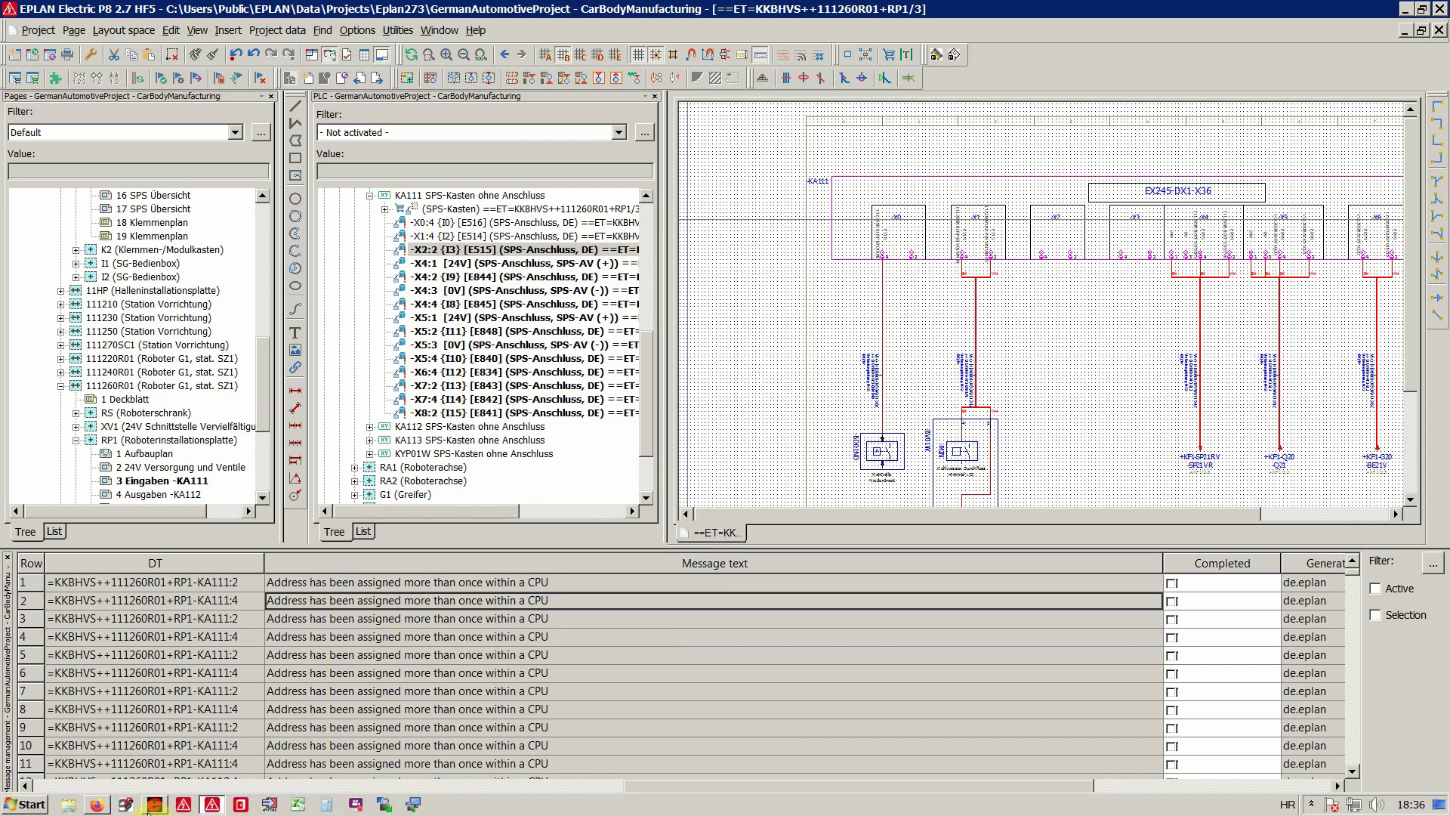
Step: In Firefox, browse the 5in1 bundle page, then switch to the German Automotive (Karosseriebau) course page
{"action": "left_click", "coordinate": [106, 810]}
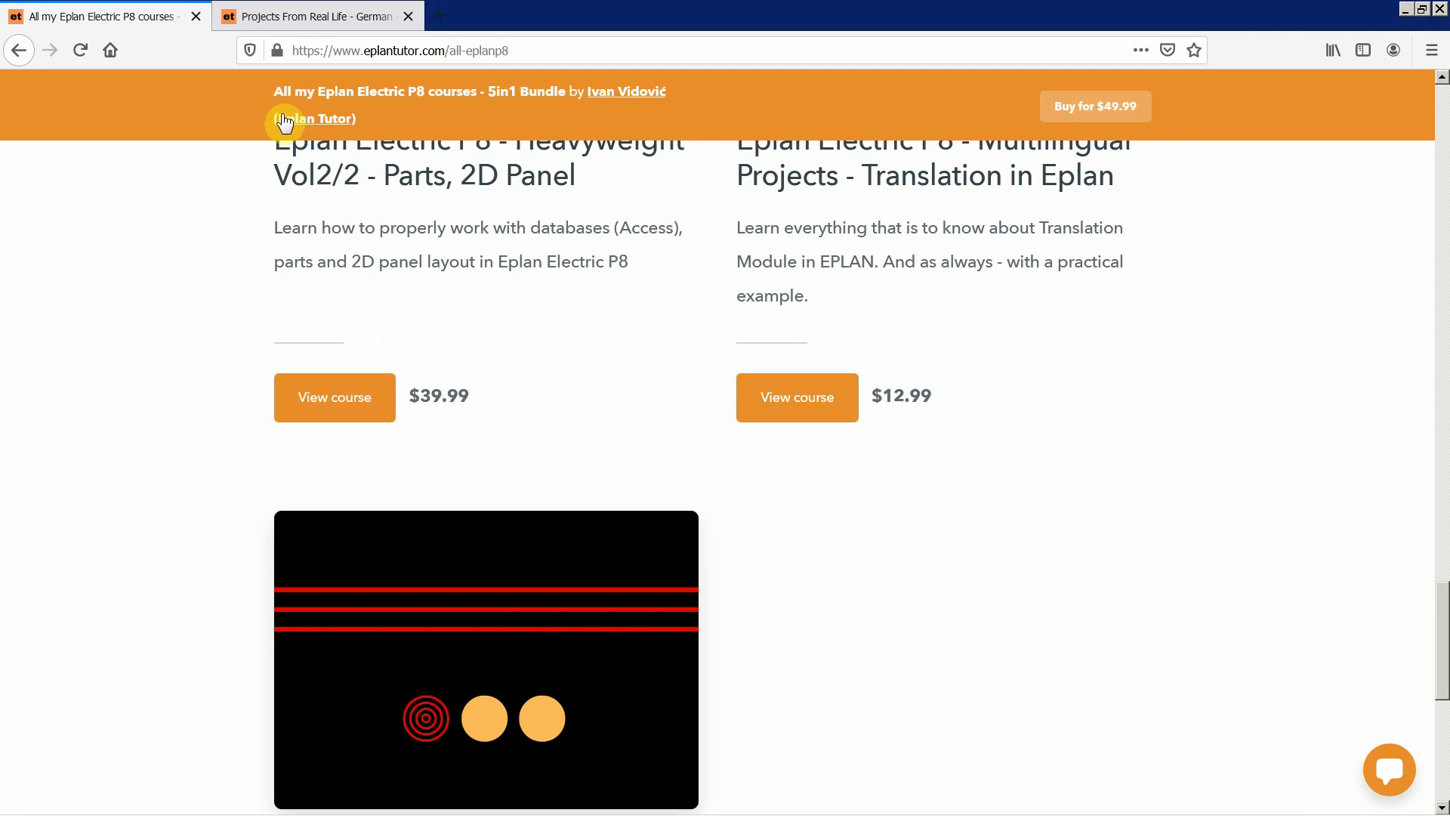
{"action": "scroll", "coordinate": [216, 445], "scroll_direction": "up", "scroll_amount": 15}
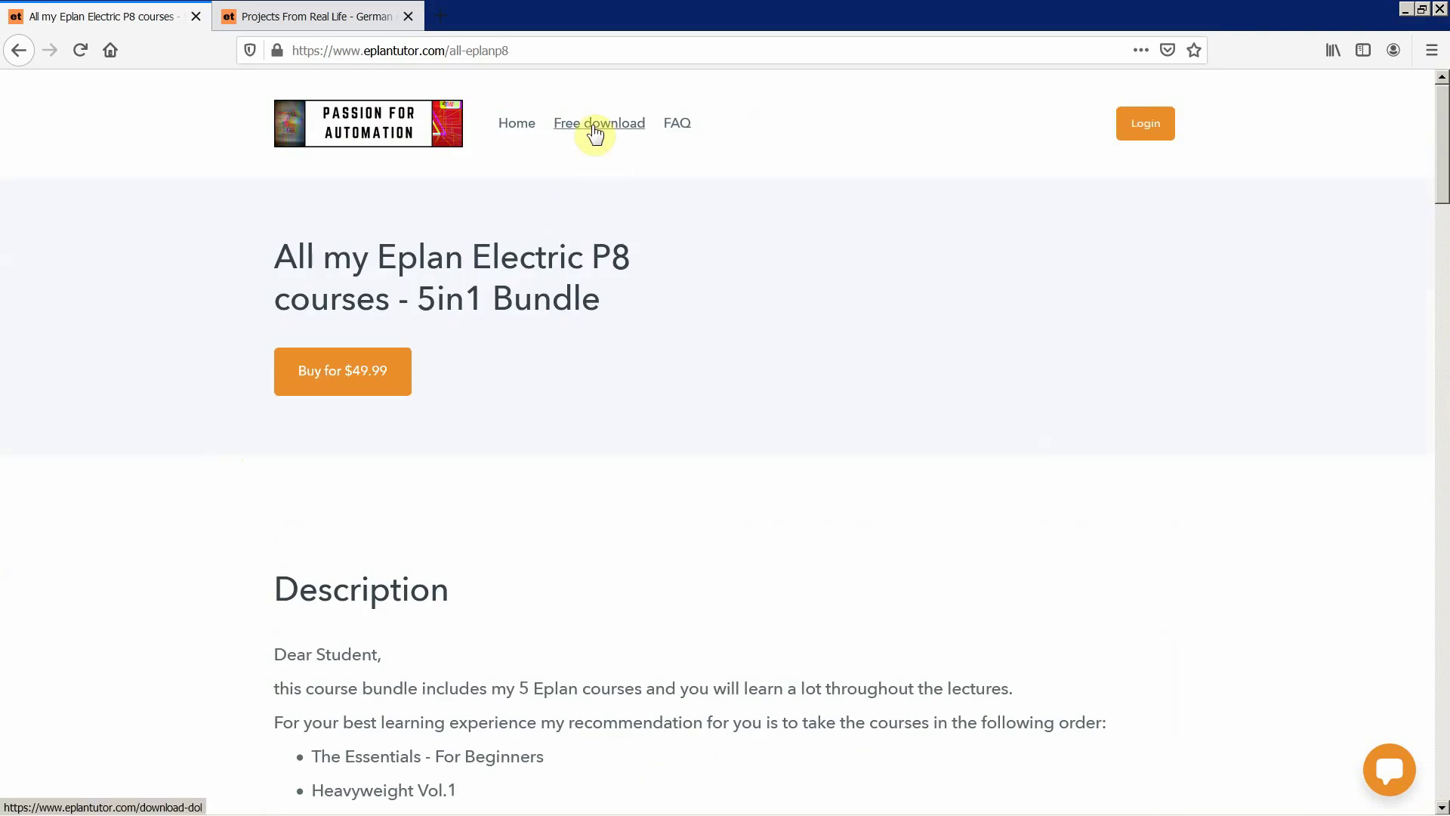
{"action": "scroll", "coordinate": [238, 514], "scroll_direction": "down", "scroll_amount": 10}
{"action": "scroll", "coordinate": [237, 513], "scroll_direction": "up", "scroll_amount": 9}
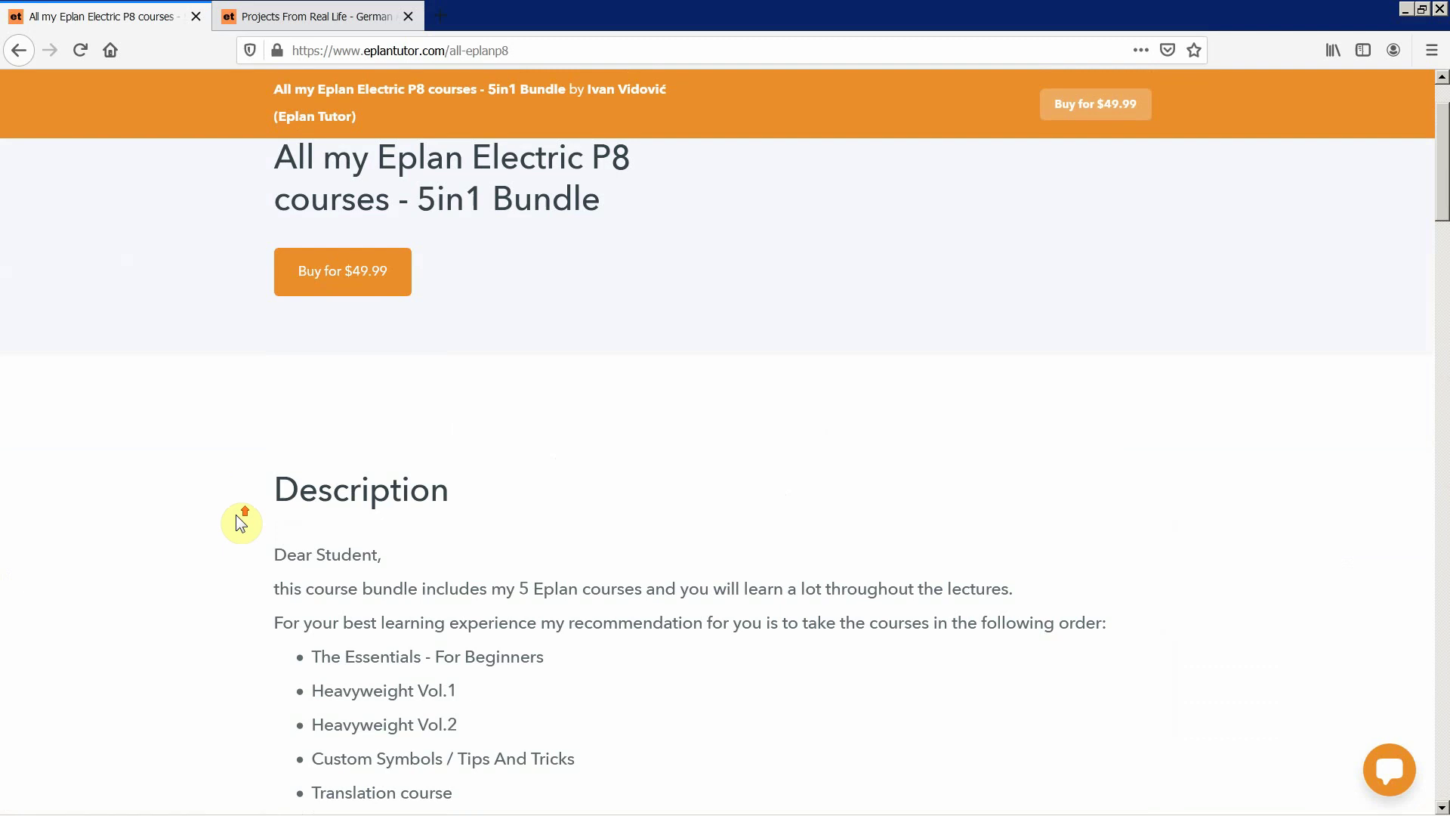
{"action": "left_click", "coordinate": [343, 288]}
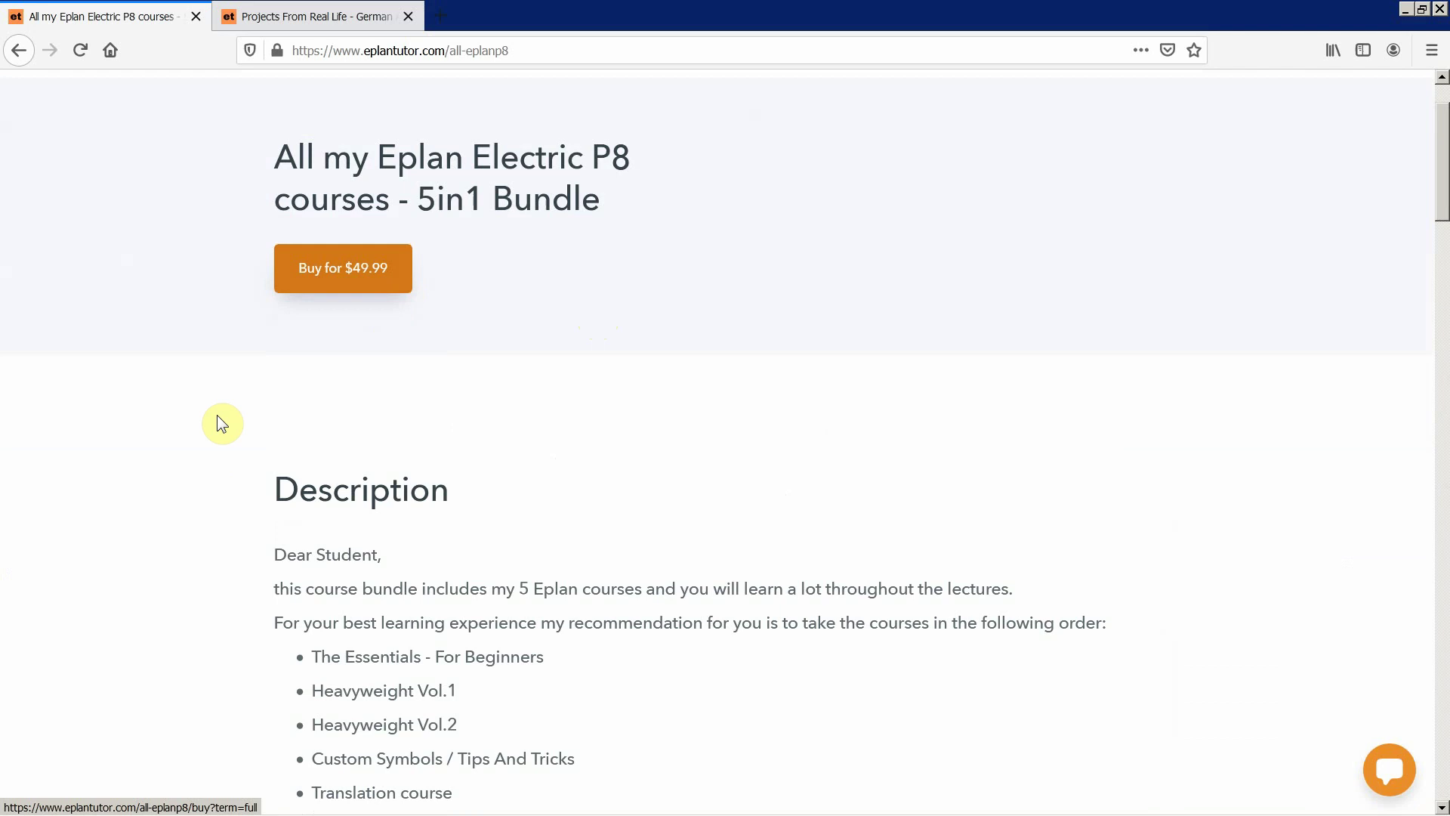
{"action": "scroll", "coordinate": [212, 495], "scroll_direction": "down", "scroll_amount": 4}
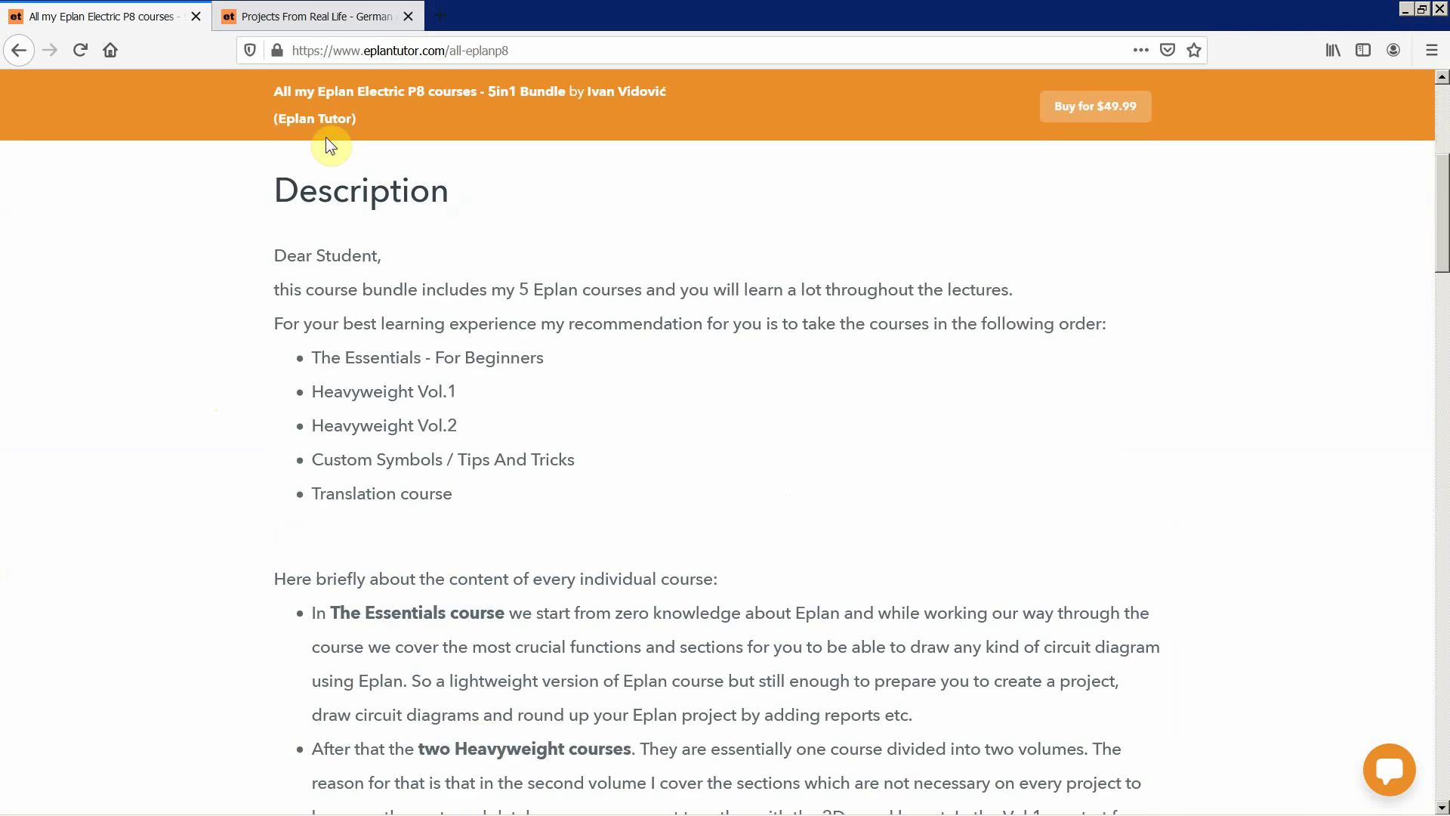
{"action": "left_click", "coordinate": [316, 17]}
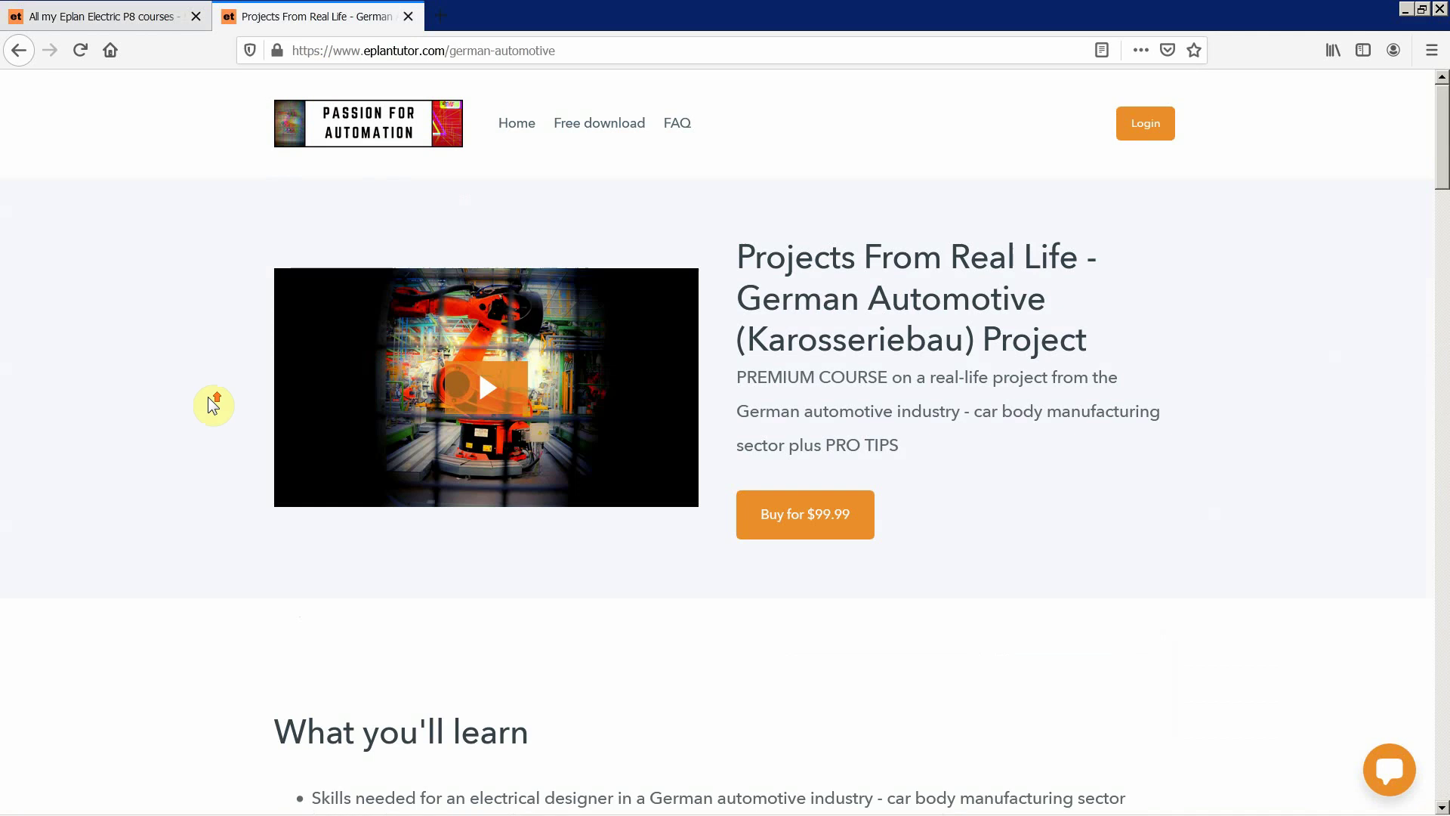